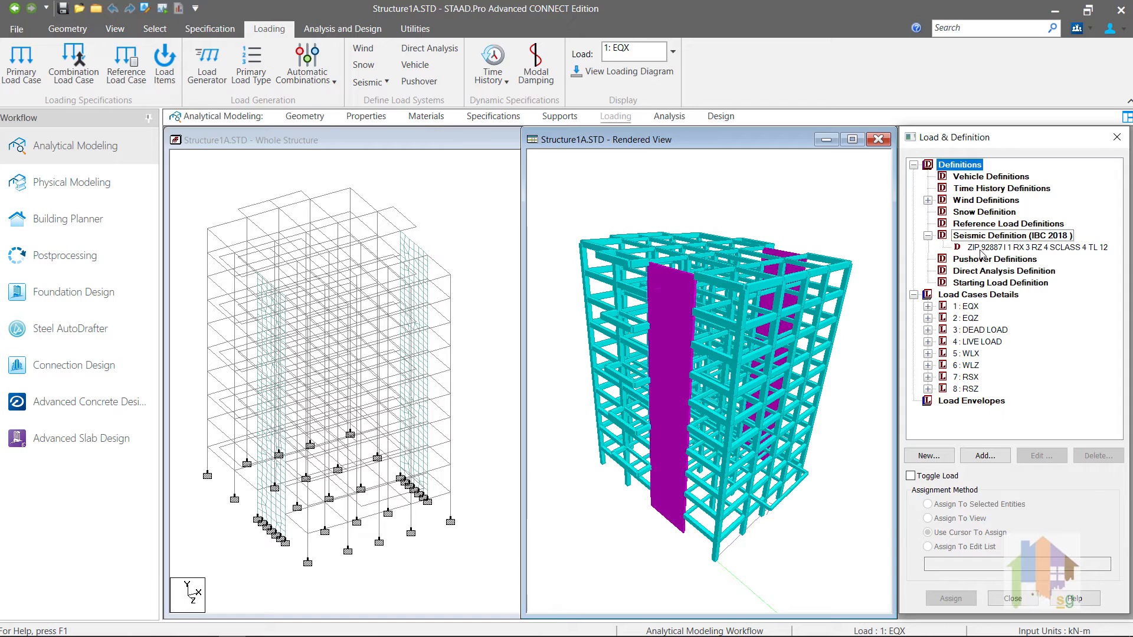
double_click(982, 248)
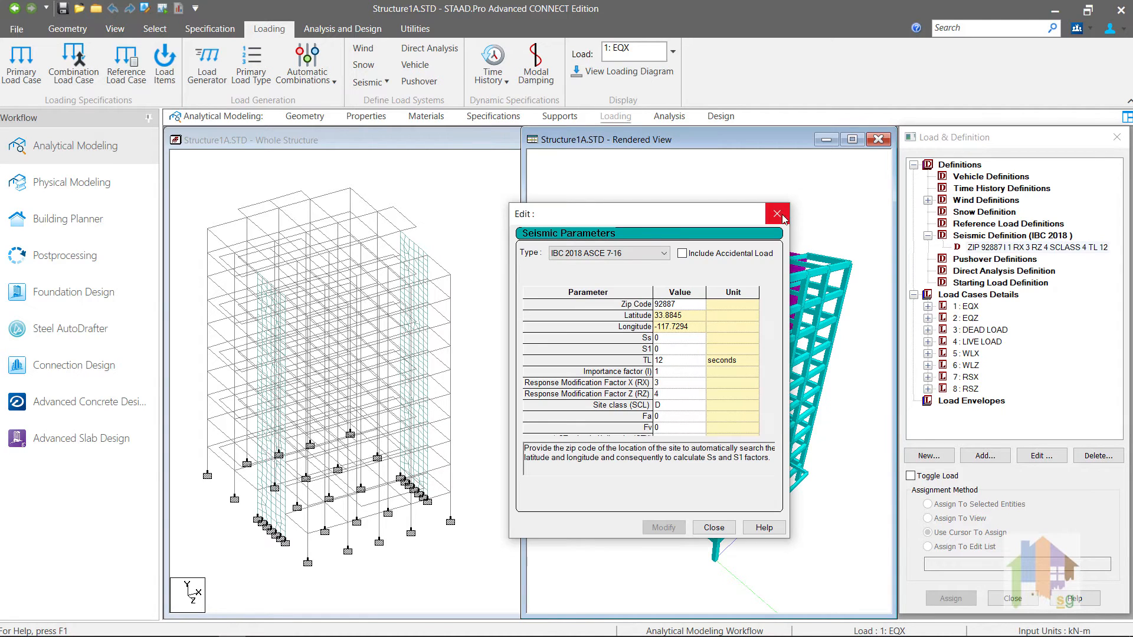
left_click(777, 214)
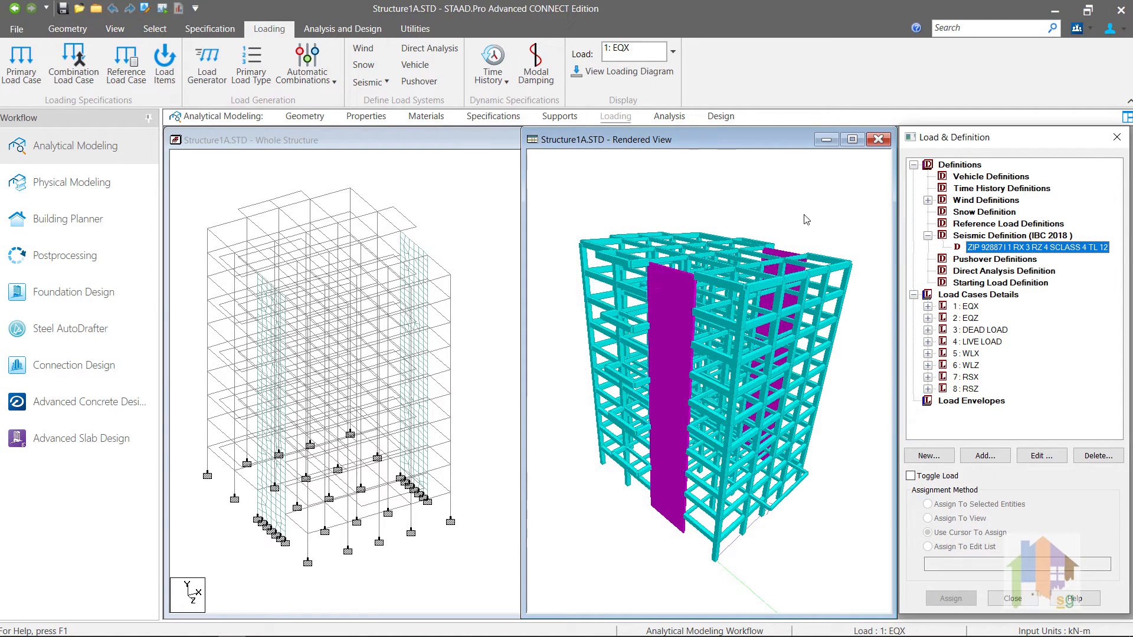
left_click(927, 330)
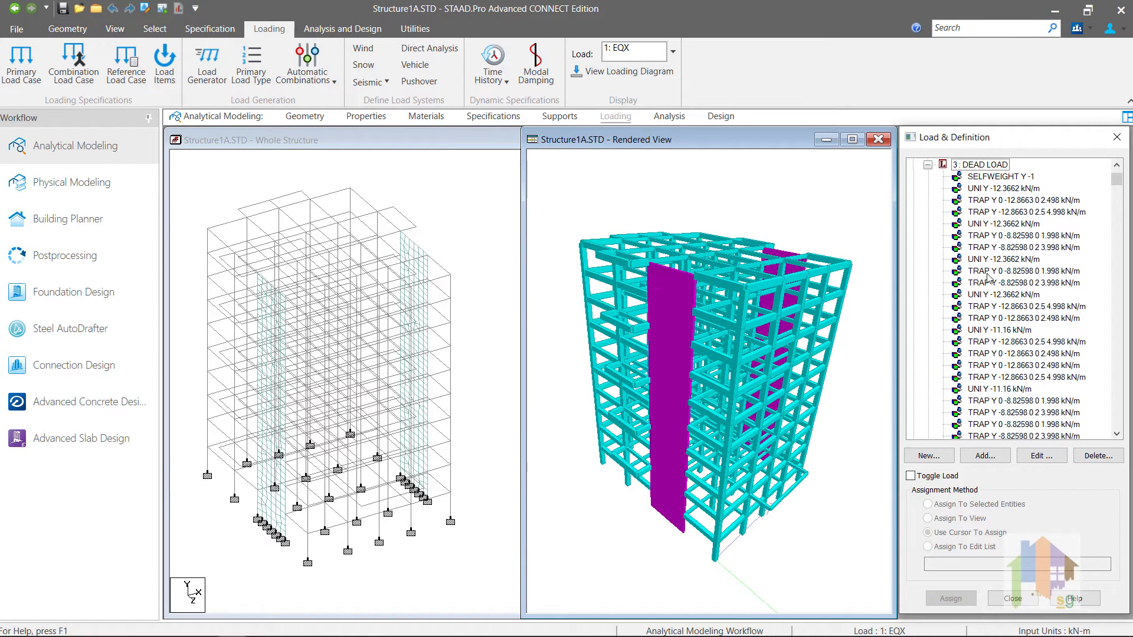
scroll(986, 280, "down", 3)
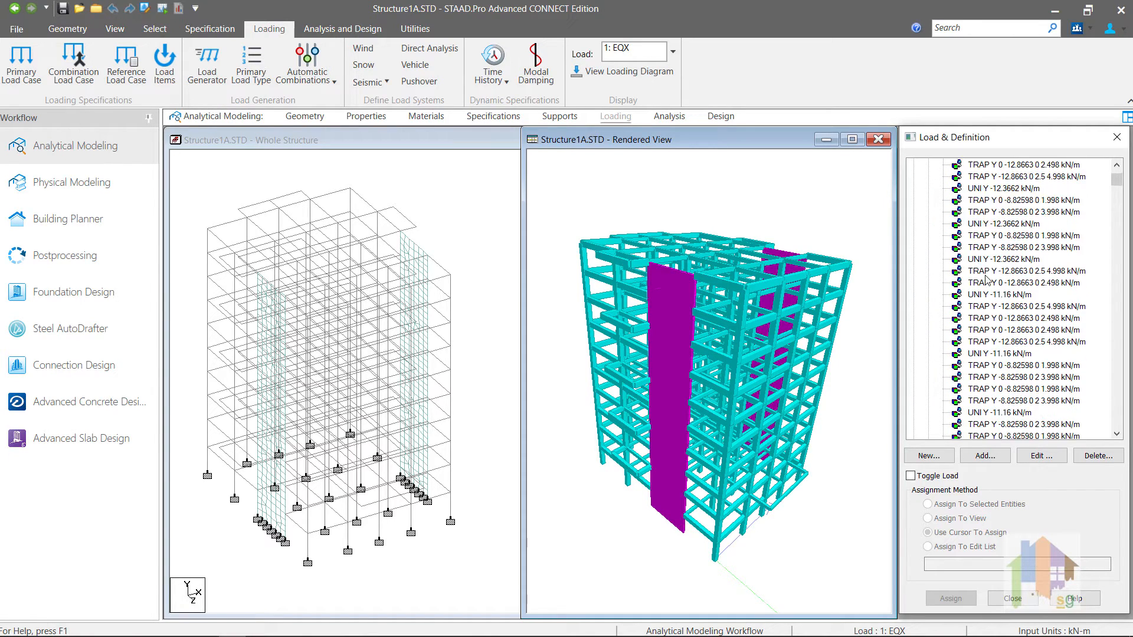
scroll(986, 280, "up", 5)
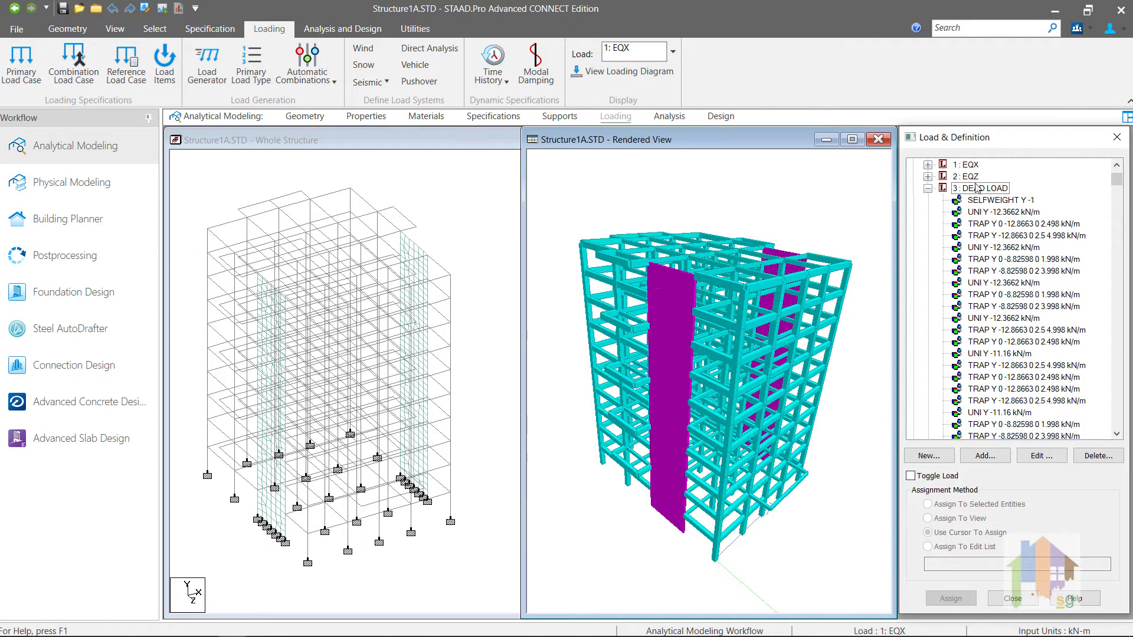
left_click(929, 188)
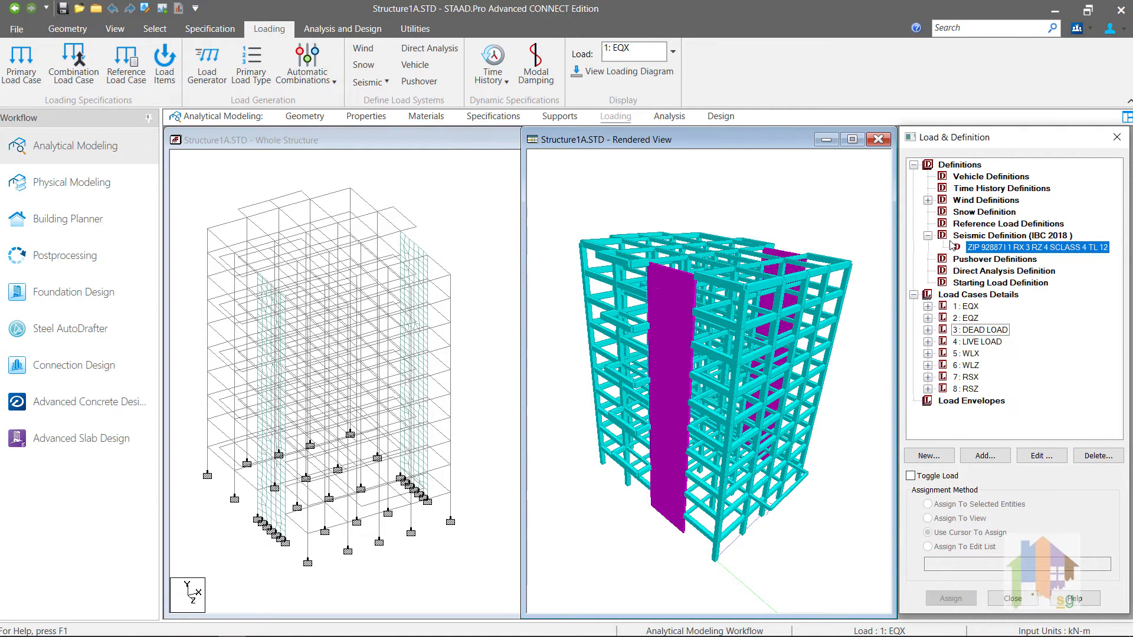
left_click(929, 344)
scroll(1033, 368, "down", 1)
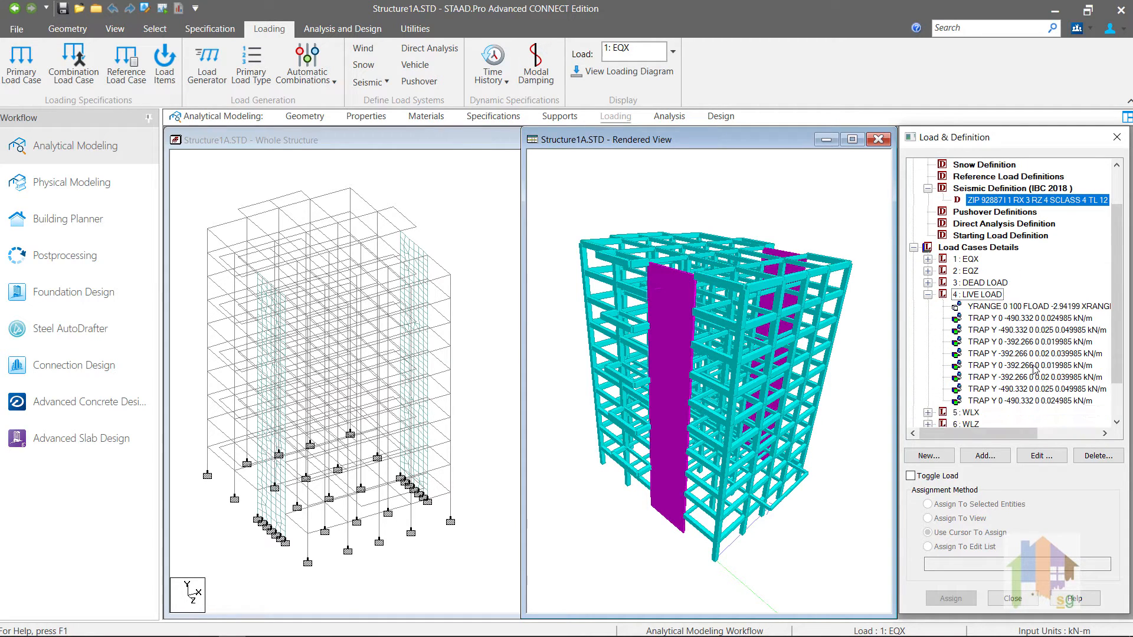
left_click(1015, 307)
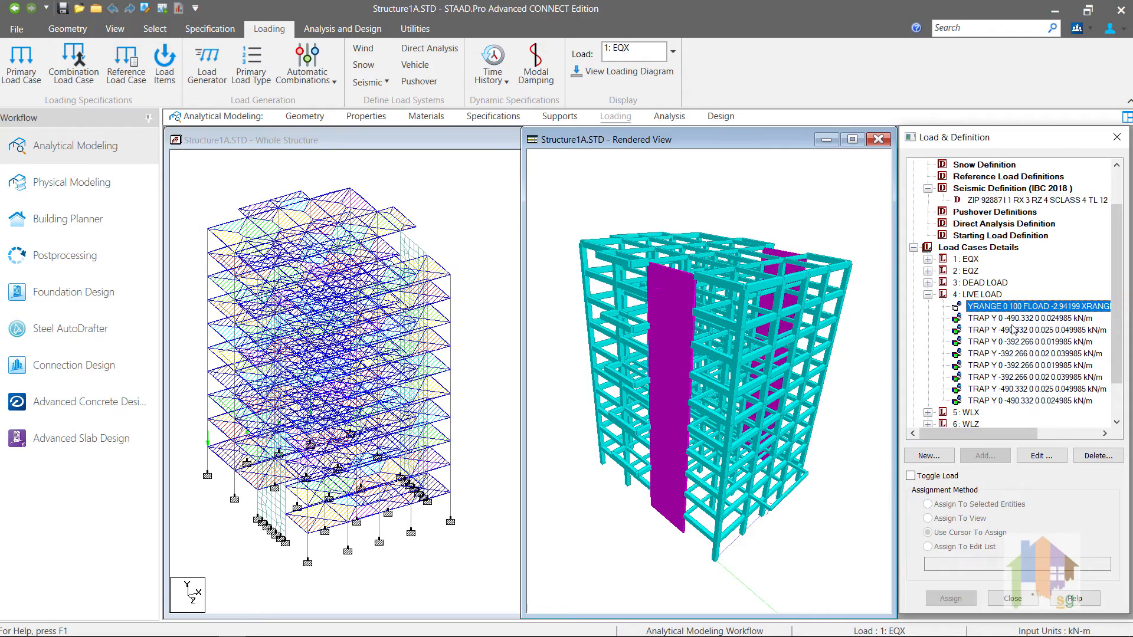
left_click(995, 354)
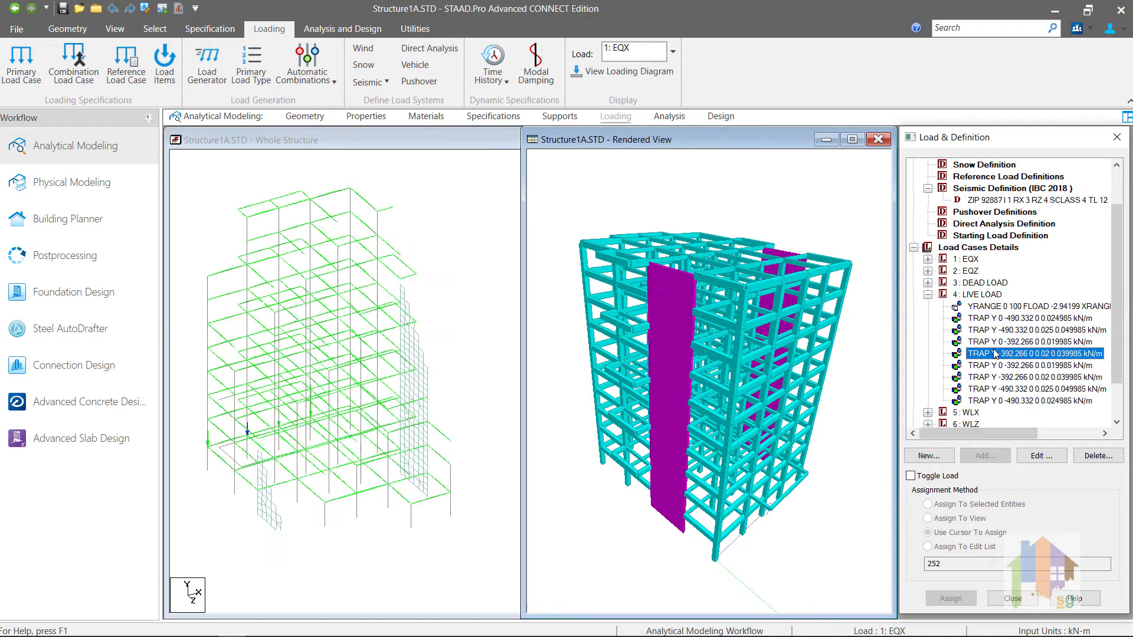
left_click(927, 295)
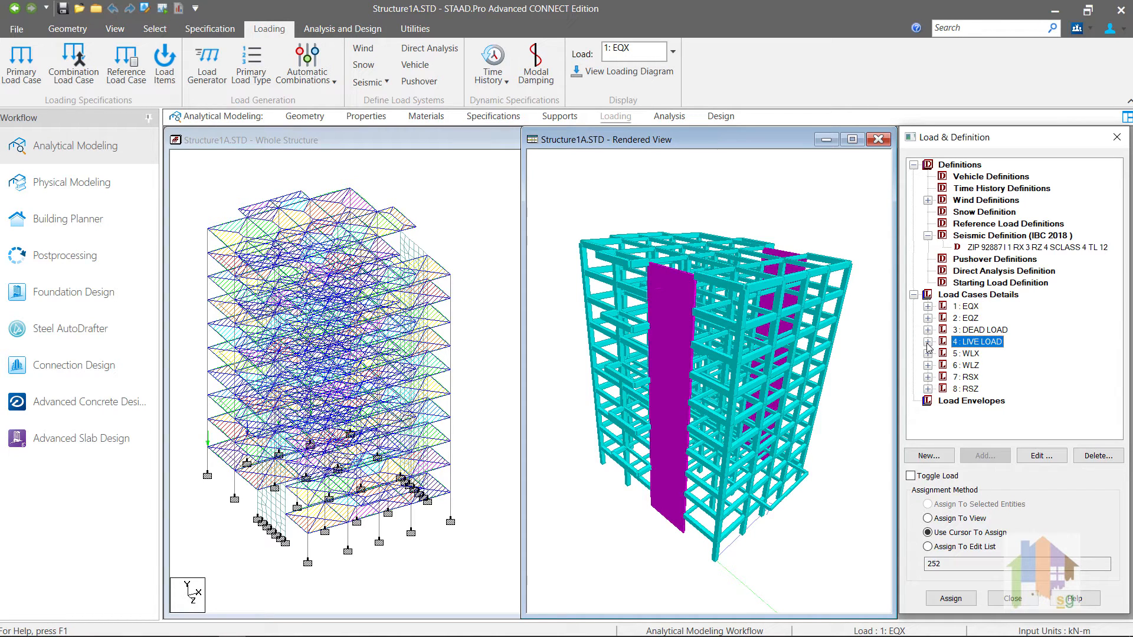
left_click(967, 342)
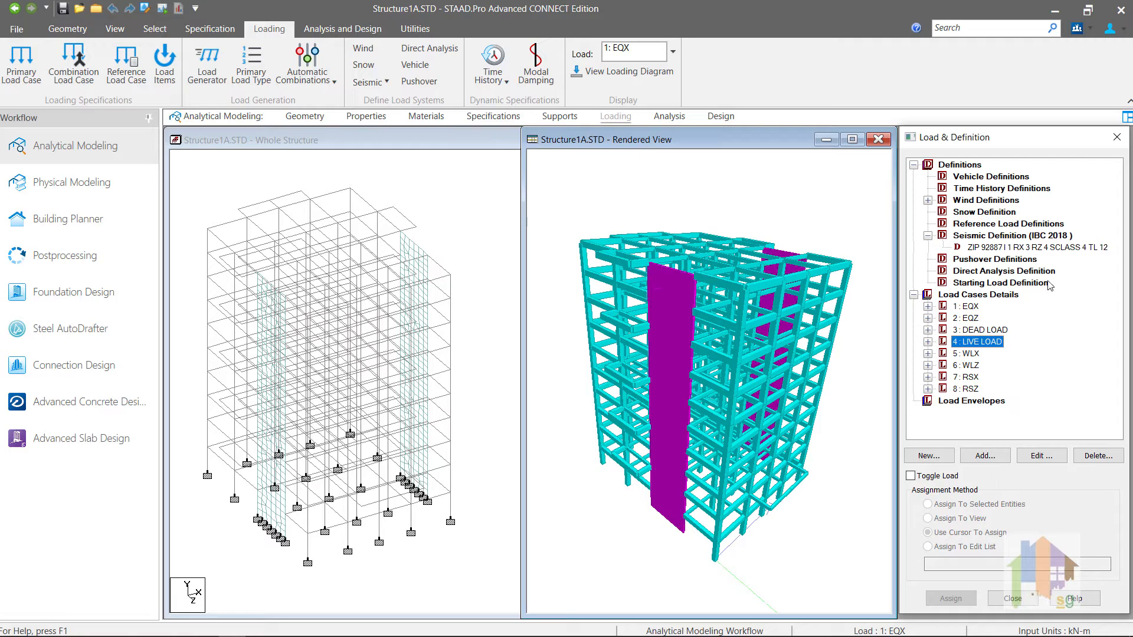
left_click(1023, 236)
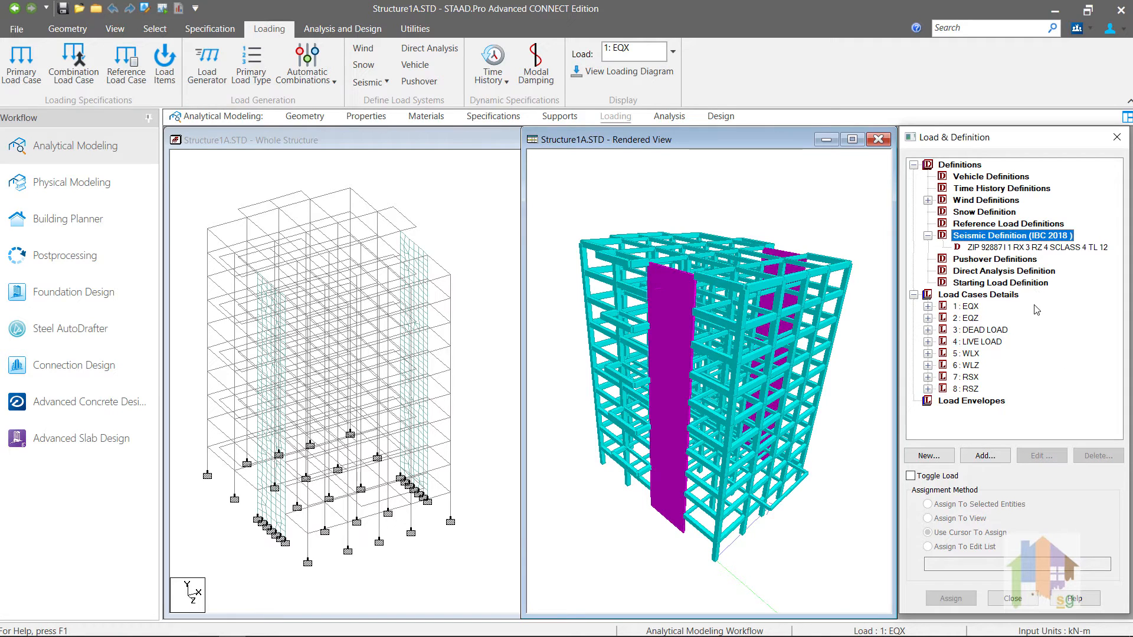
Step: Add a Self Weight entry with factor 1 to the IBC 2018 seismic definition
left_click(985, 456)
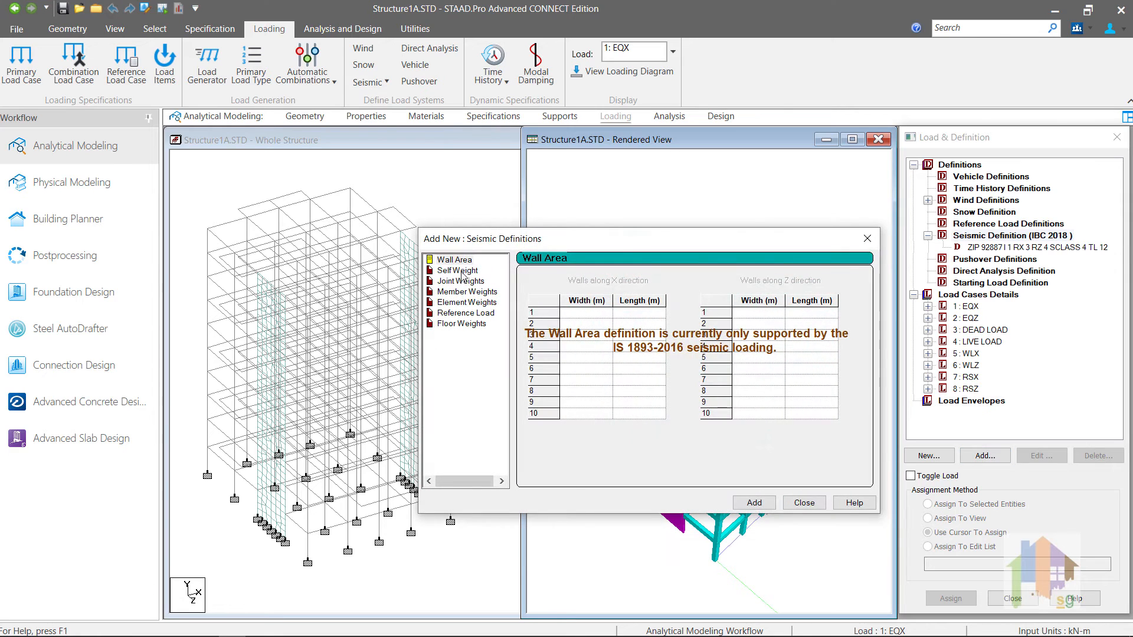
left_click(463, 272)
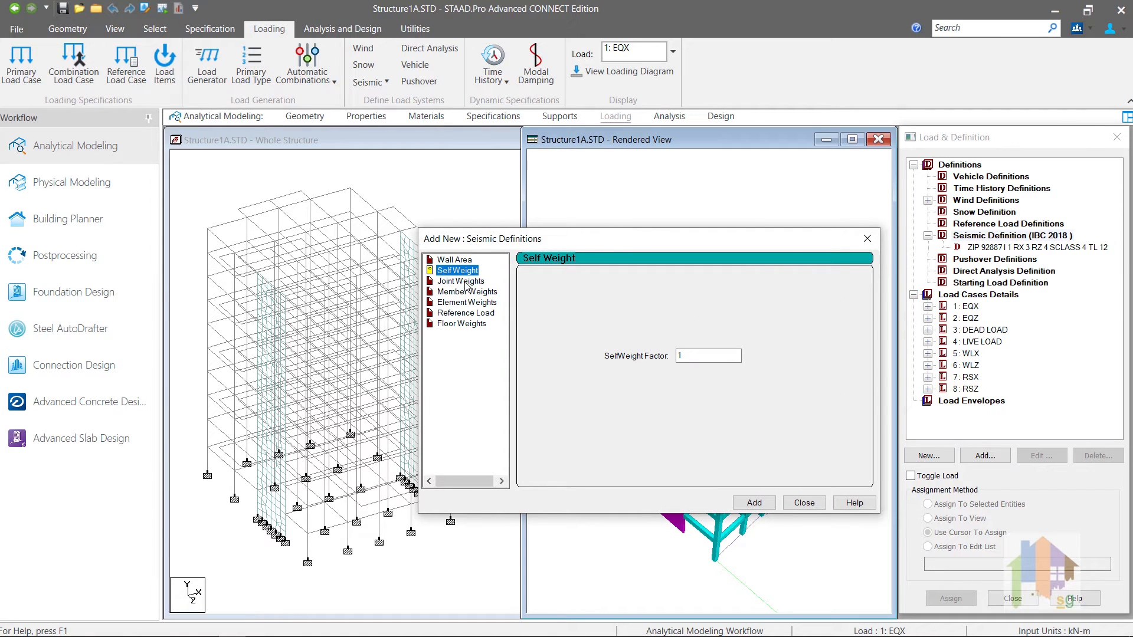
left_click(467, 282)
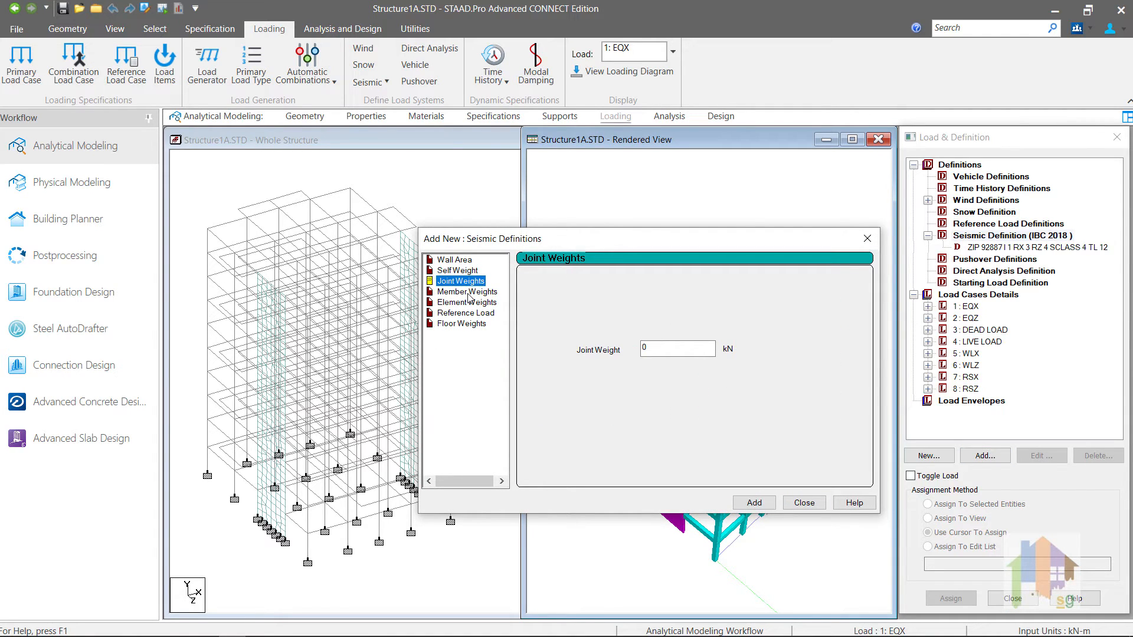
left_click(469, 293)
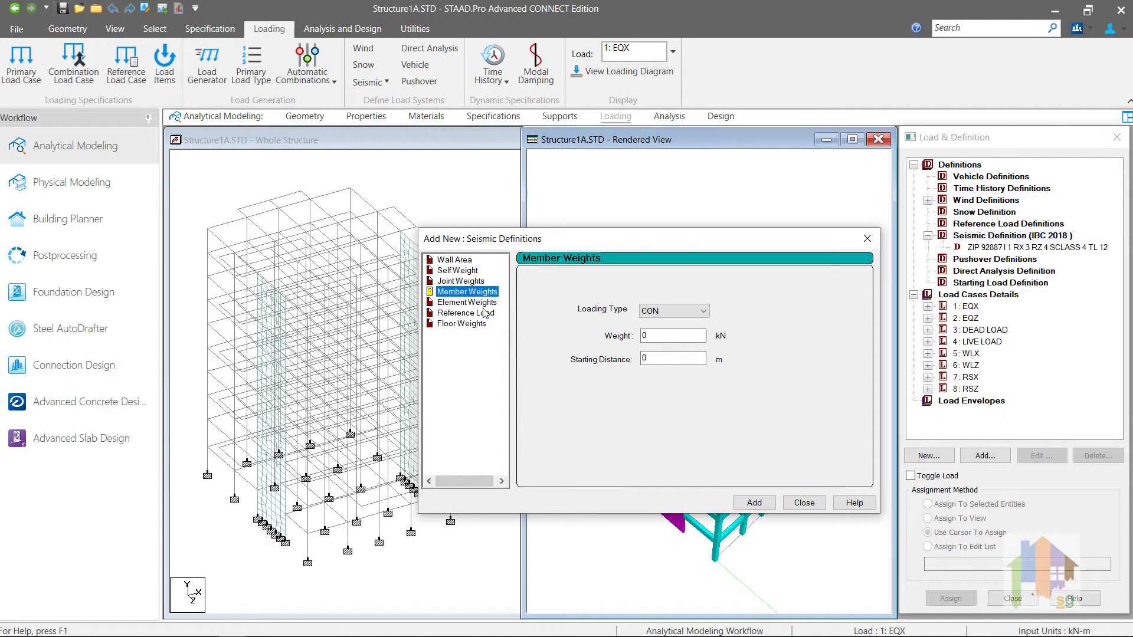
left_click(464, 271)
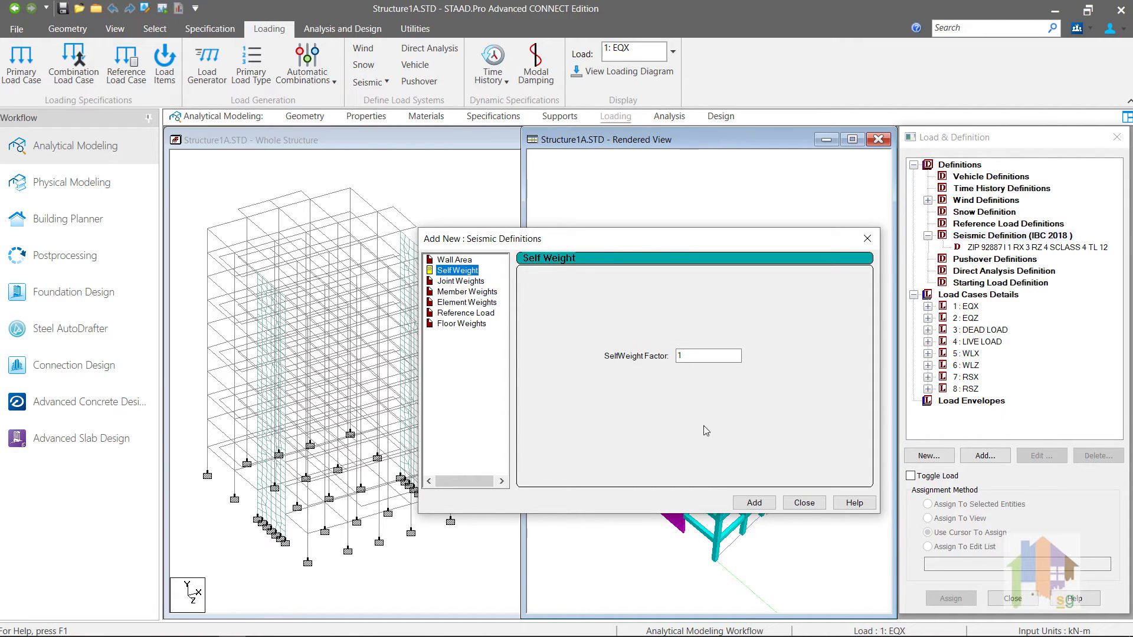
left_click(749, 505)
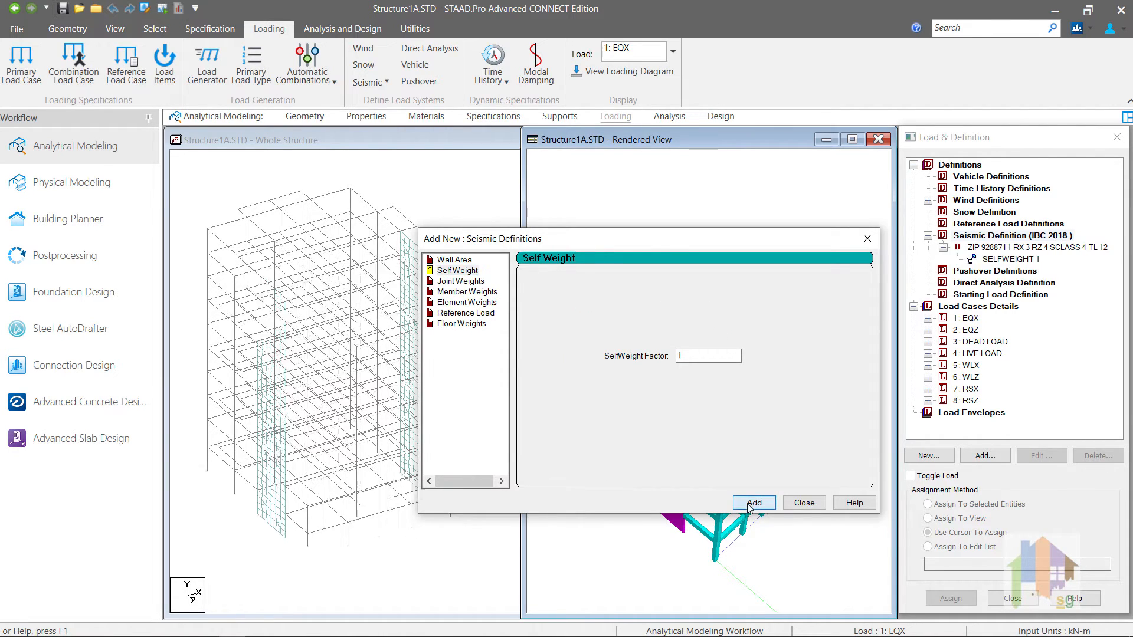
Step: Add a uniform (UNI) member weight of 12.61 kN/m and close the seismic definitions window
left_click(470, 292)
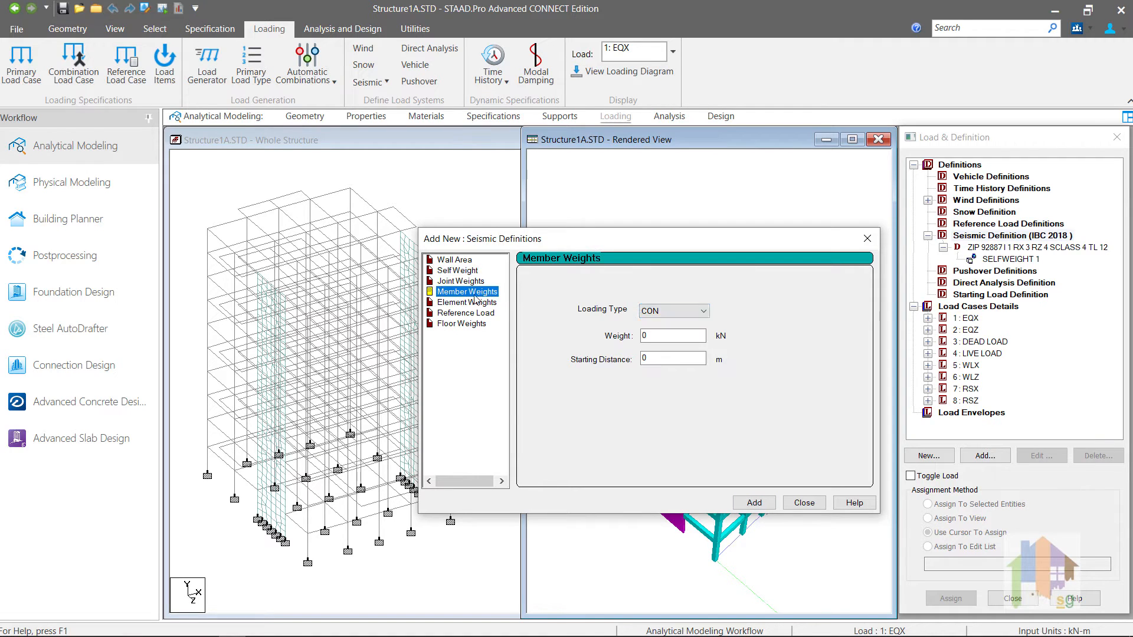
left_click(928, 342)
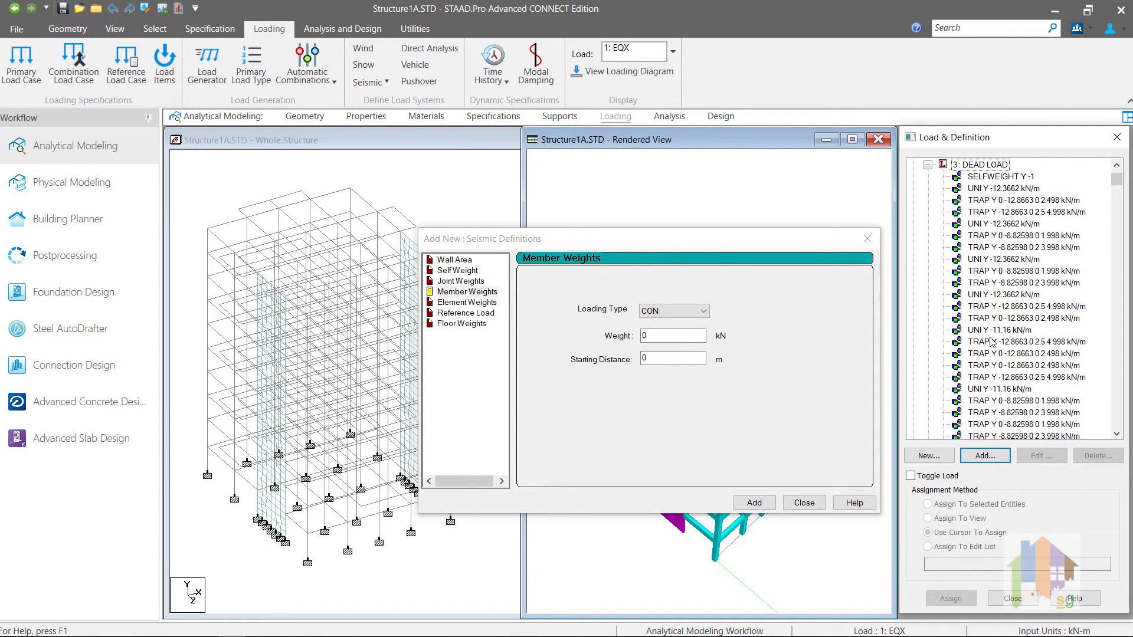
scroll(991, 345, "down", 2)
scroll(991, 342, "down", 1)
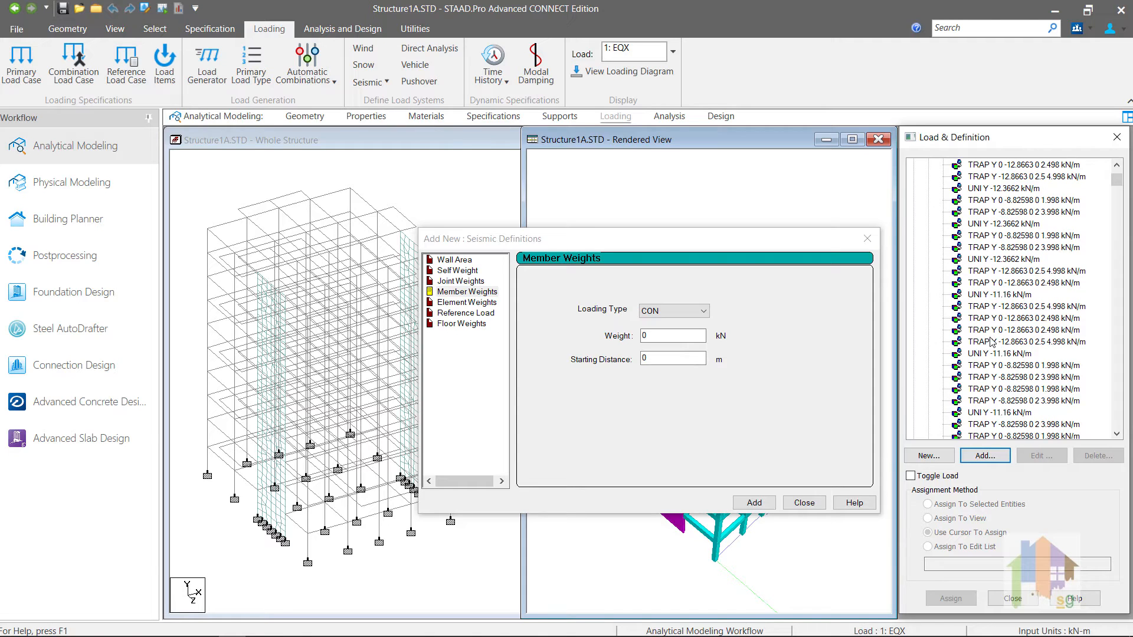
left_click(692, 312)
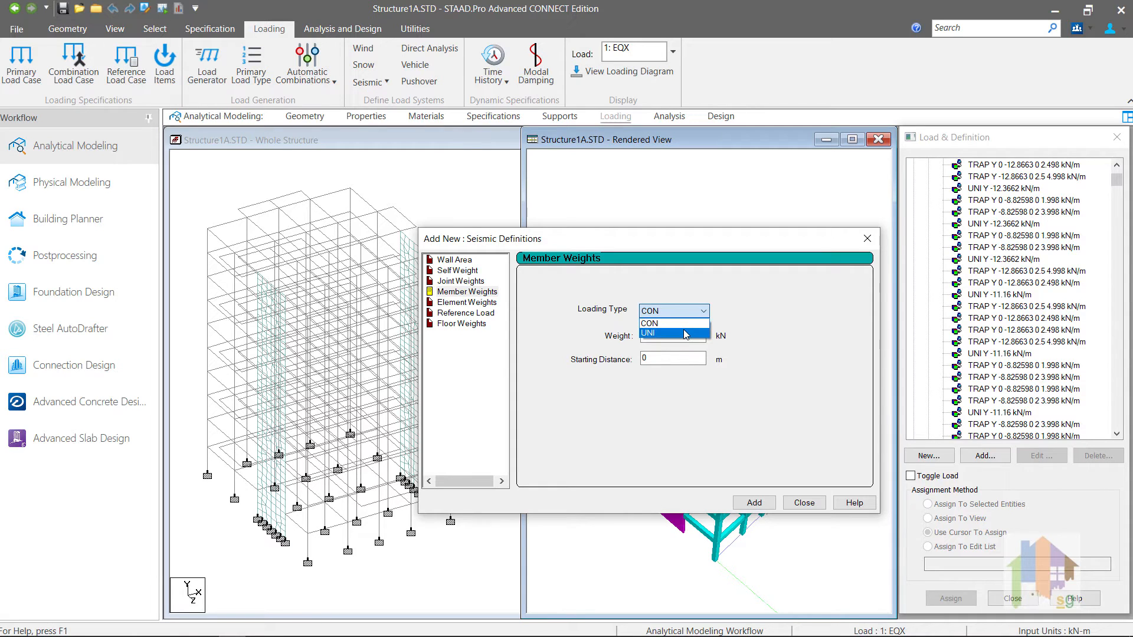
left_click(686, 334)
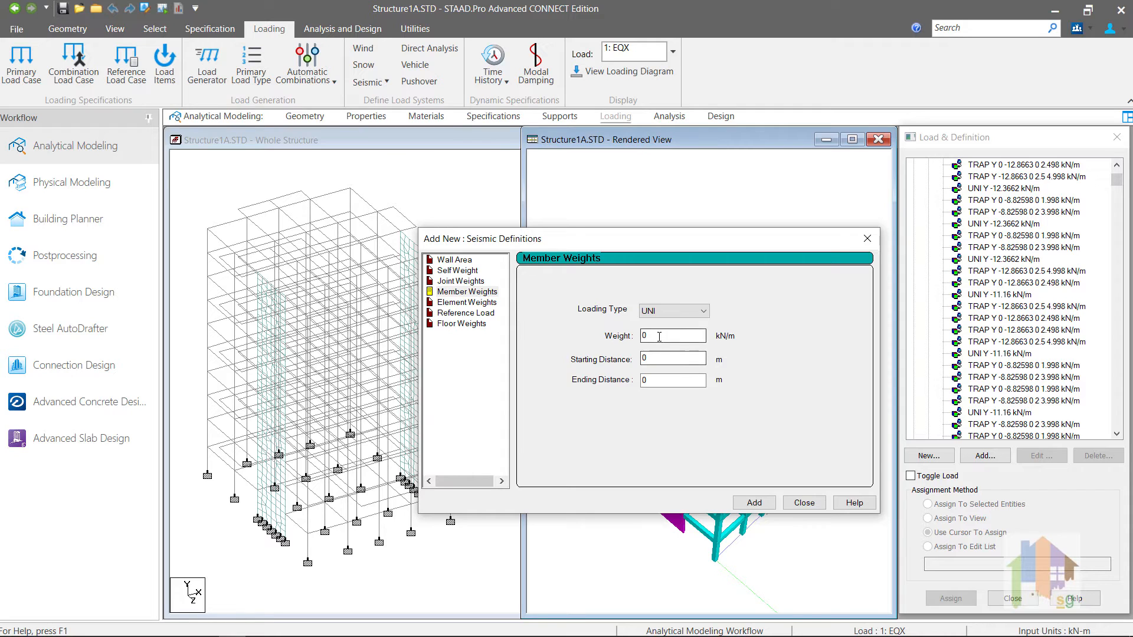
left_click_drag(665, 337, 622, 334)
type("12.61")
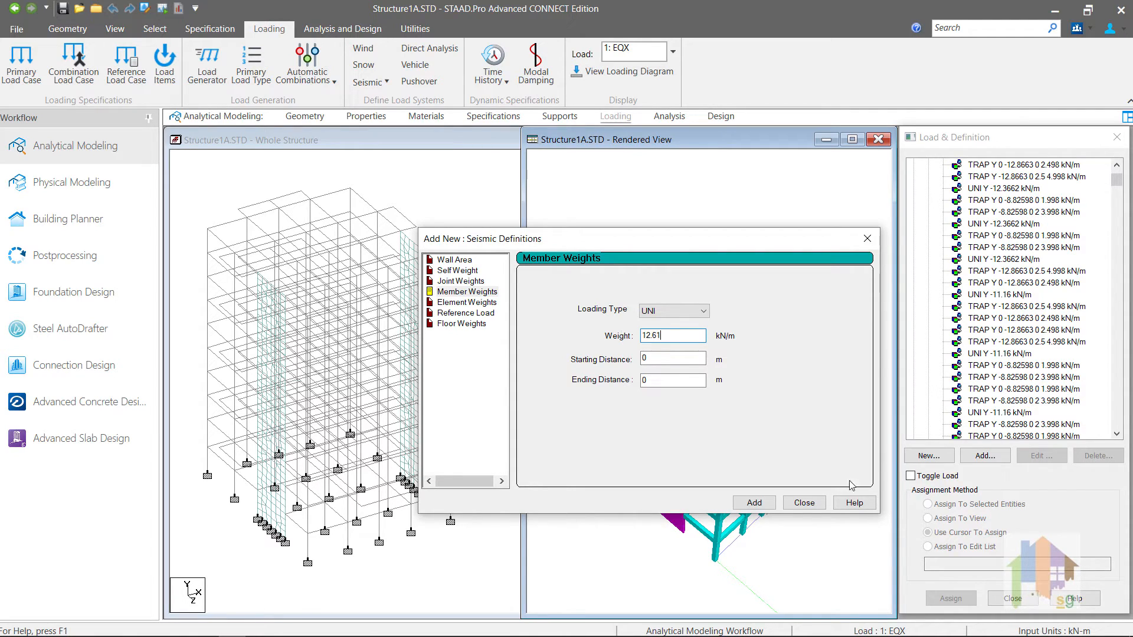
left_click(761, 502)
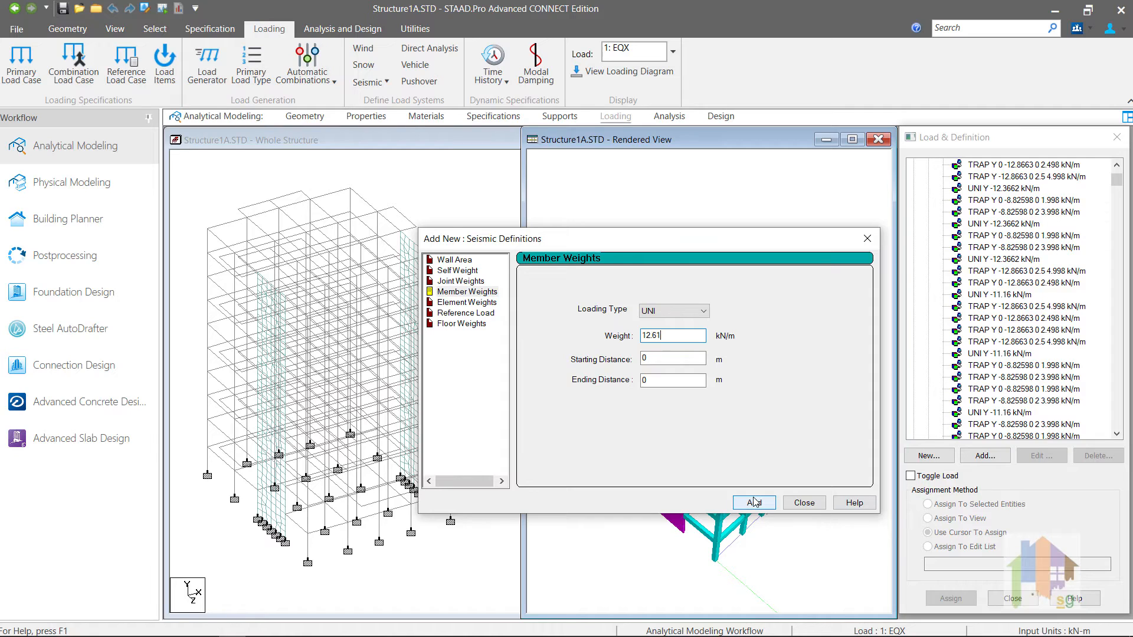
left_click(802, 503)
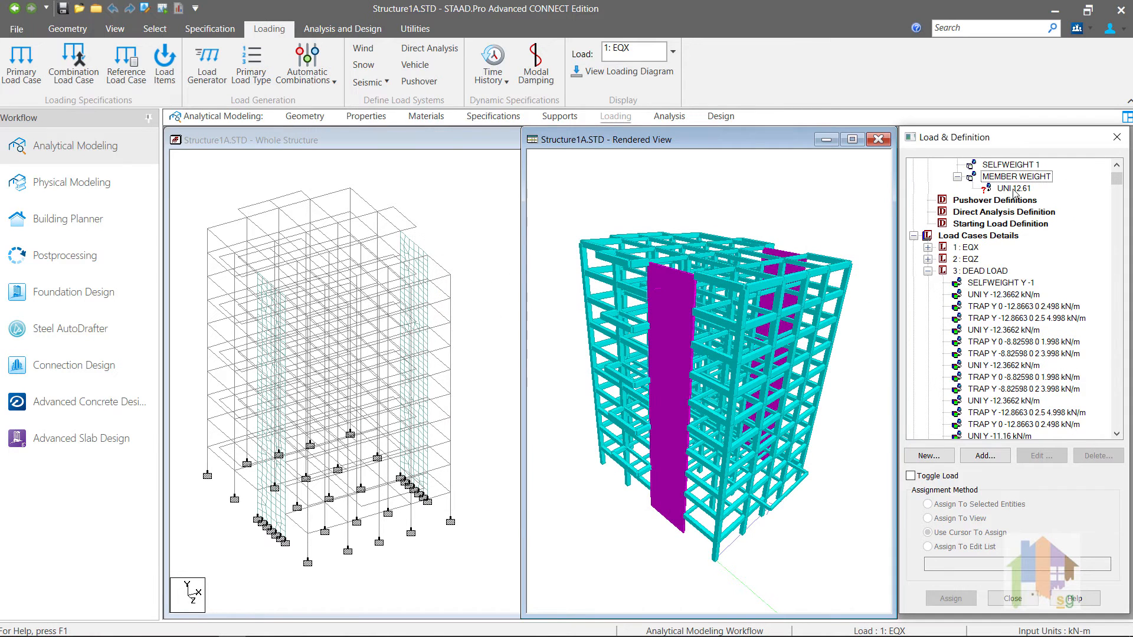
Step: Assign the UNI 12.61 member weight to beam 251, then save the model and open its input file
left_click(1014, 189)
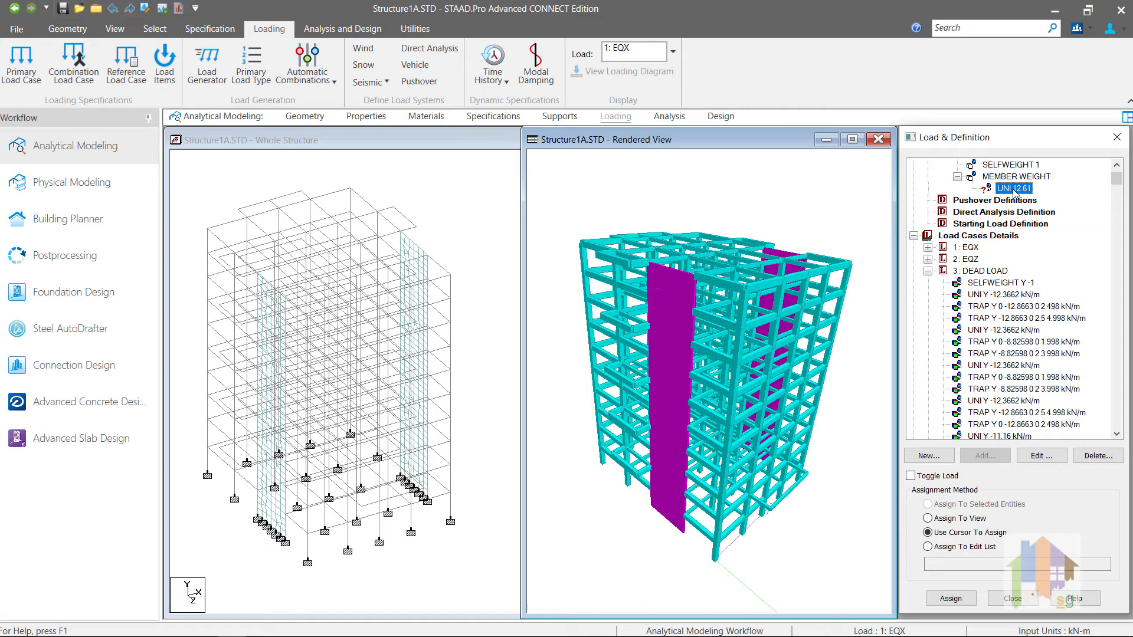
left_click(217, 449)
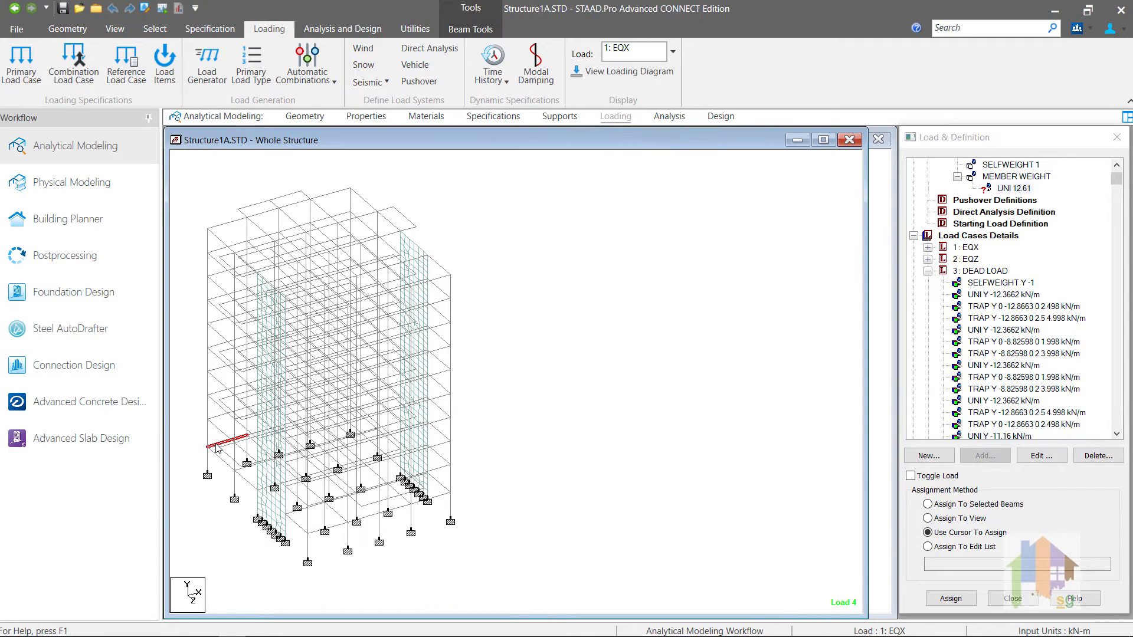
left_click(994, 296)
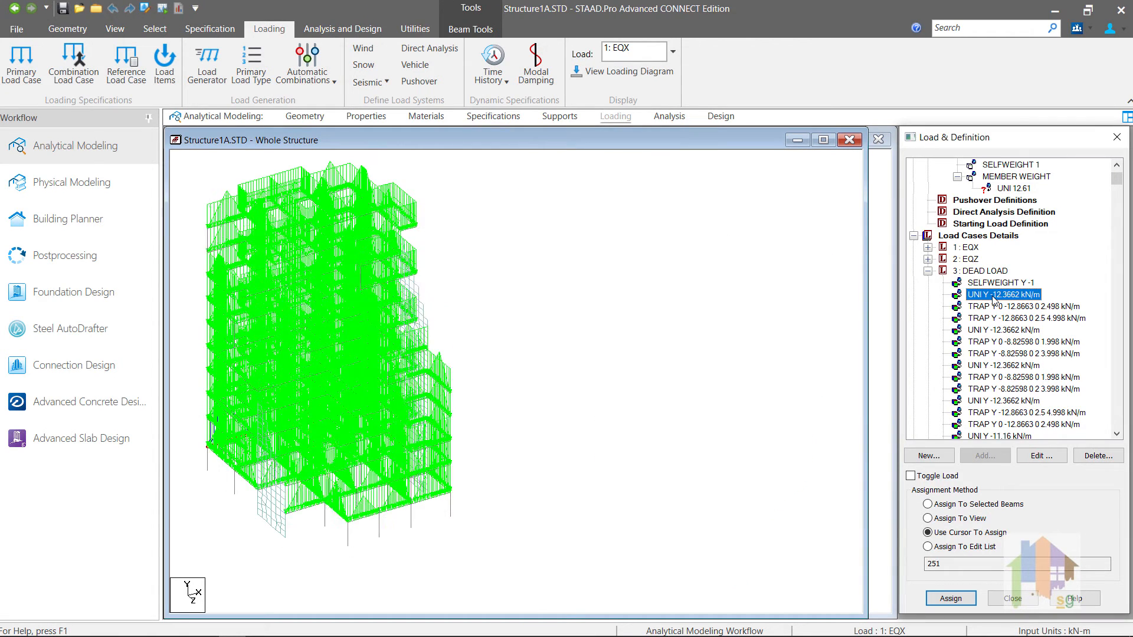
left_click(1017, 188)
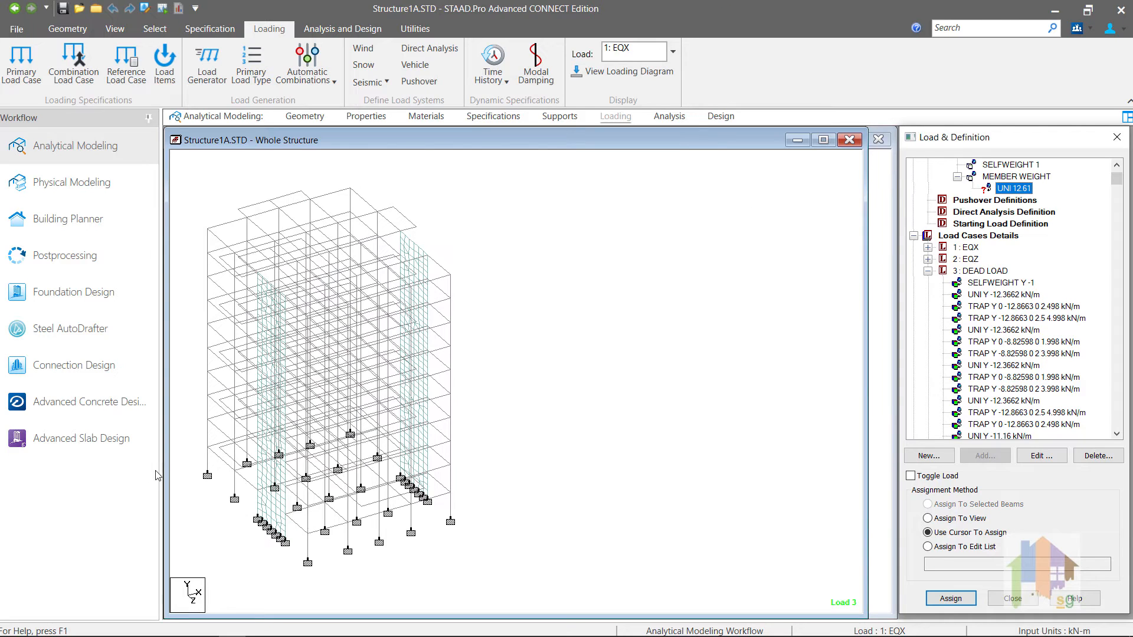
left_click(214, 445)
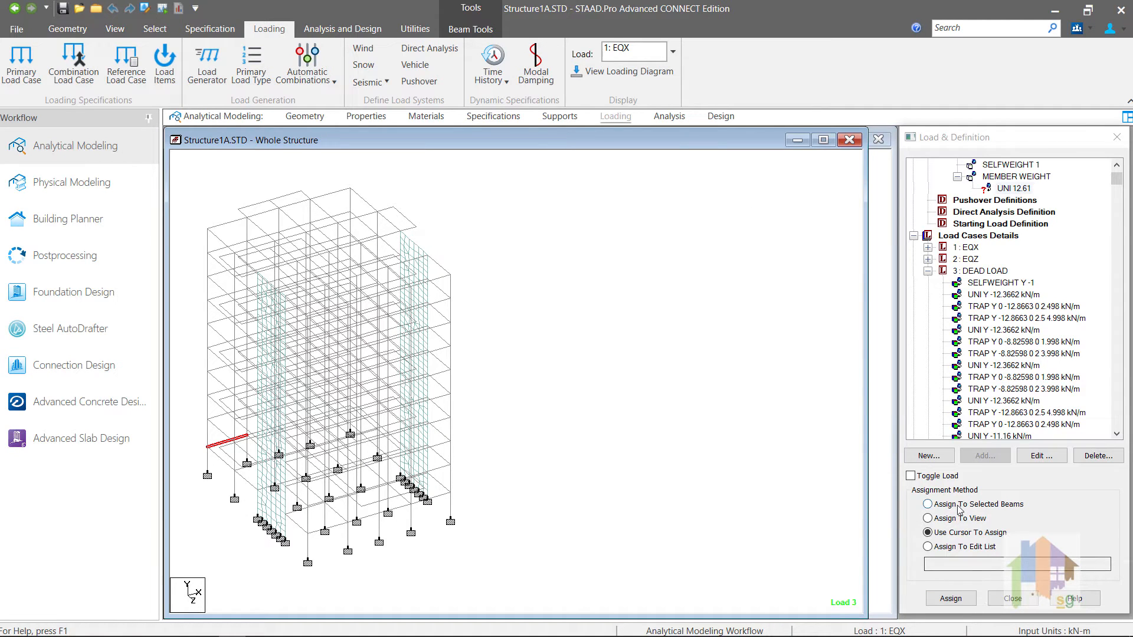
left_click(959, 506)
left_click(950, 598)
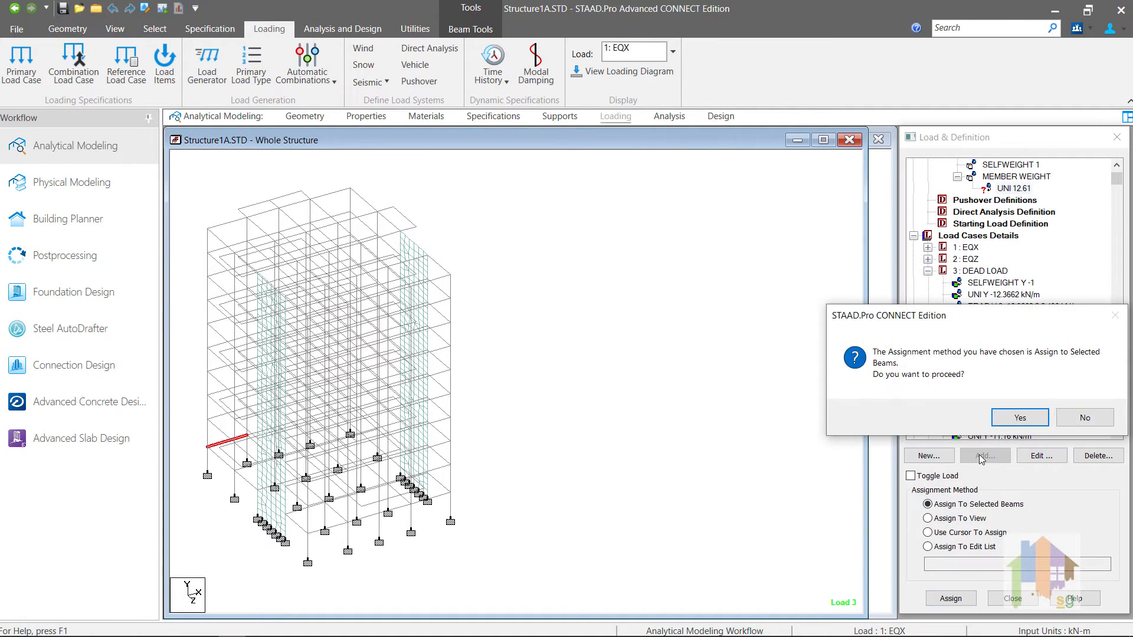
left_click(1019, 418)
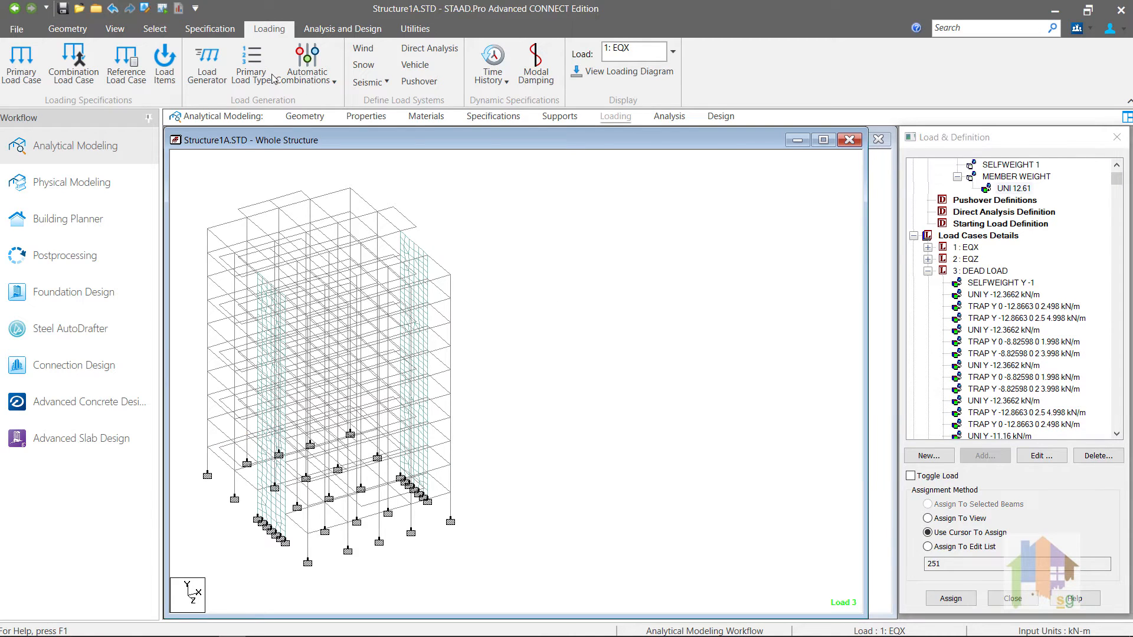
left_click(145, 9)
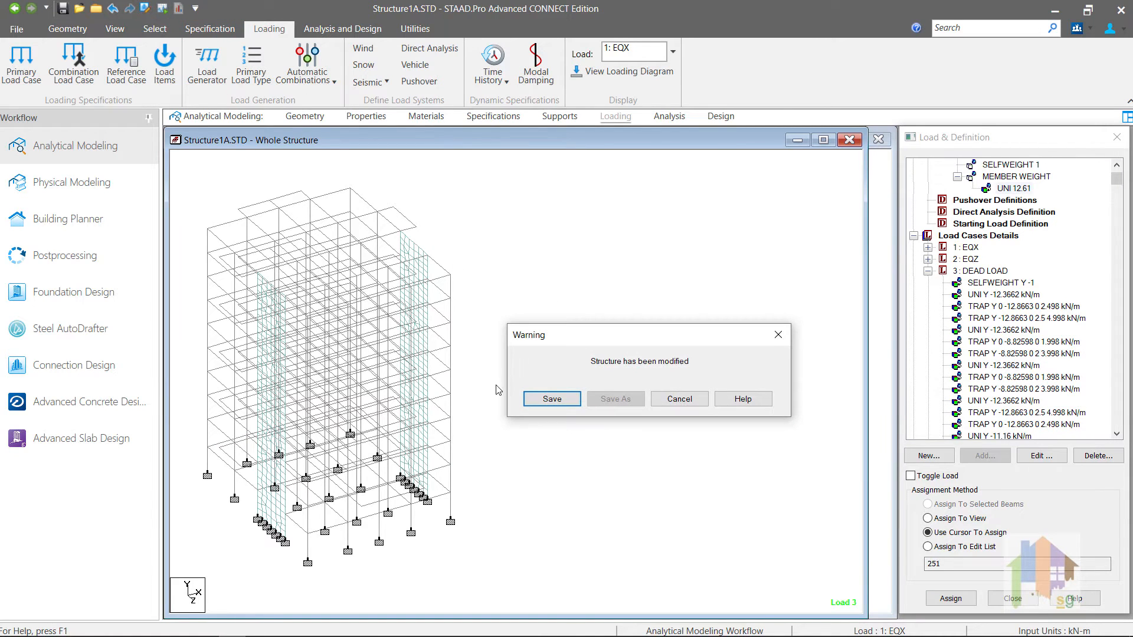
left_click(543, 402)
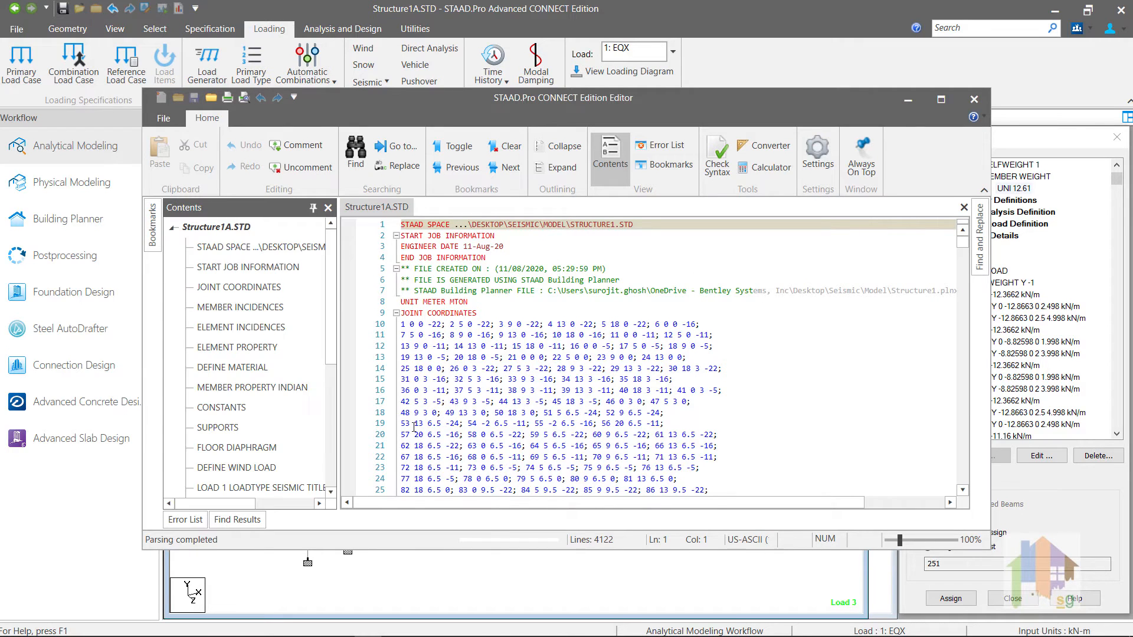
scroll(295, 431, "down", 2)
left_click(239, 342)
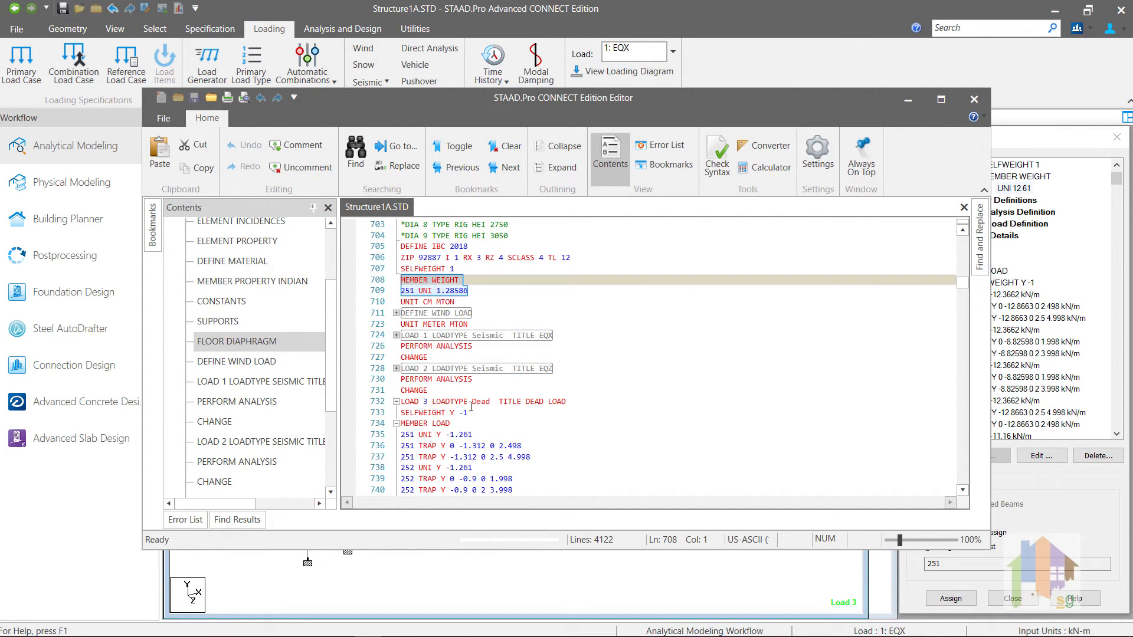
scroll(600, 408, "down", 2)
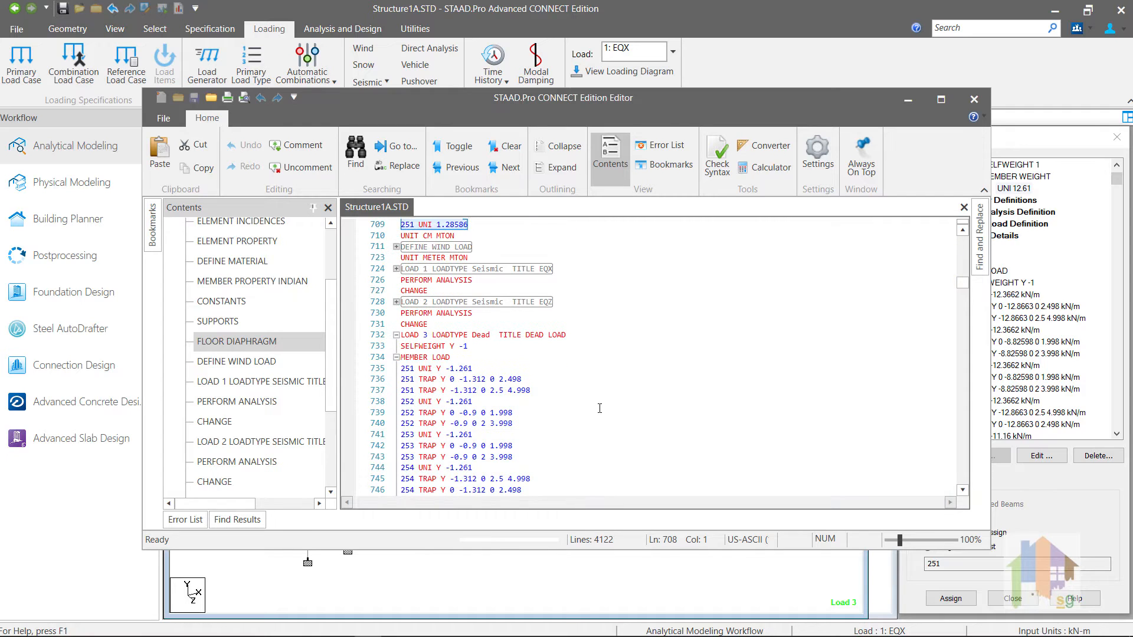
scroll(599, 408, "up", 1)
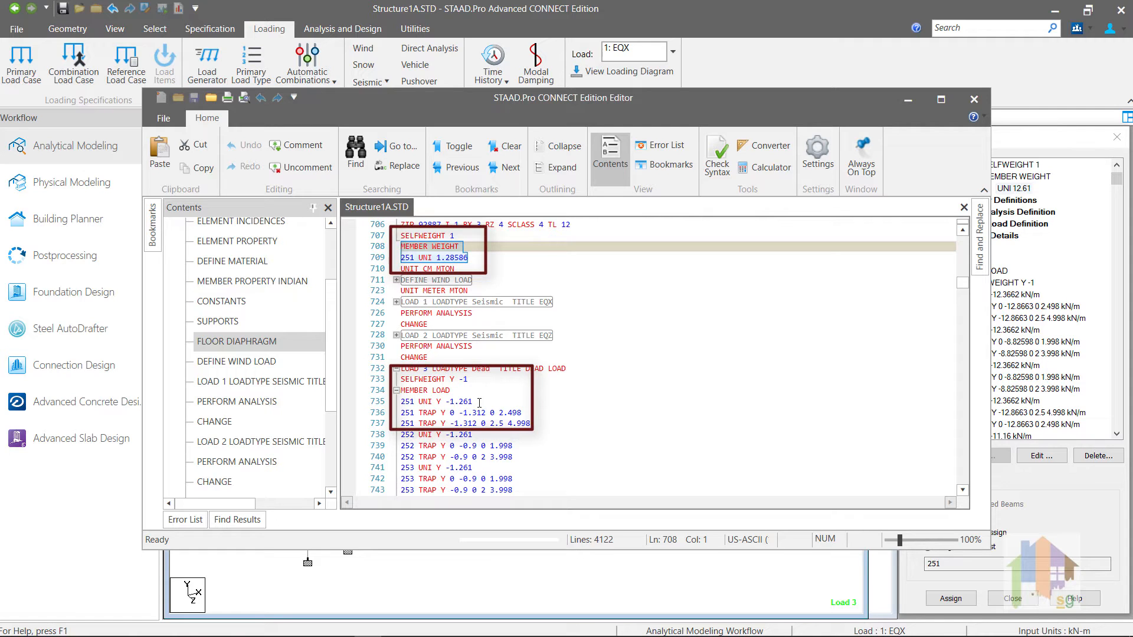
left_click(531, 412)
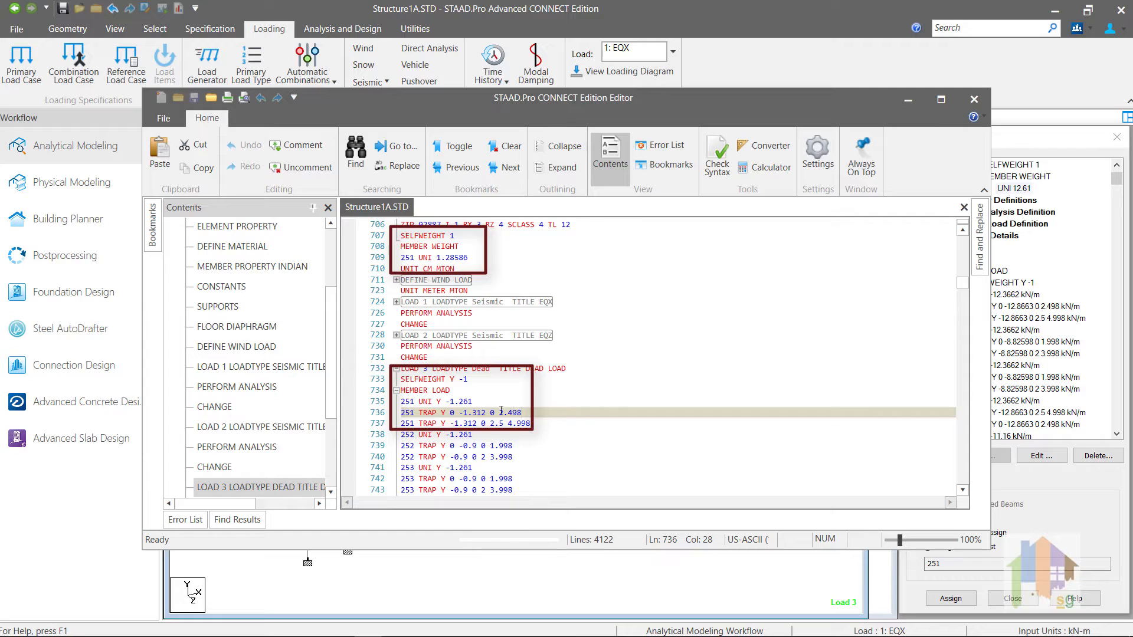
left_click_drag(478, 403, 401, 392)
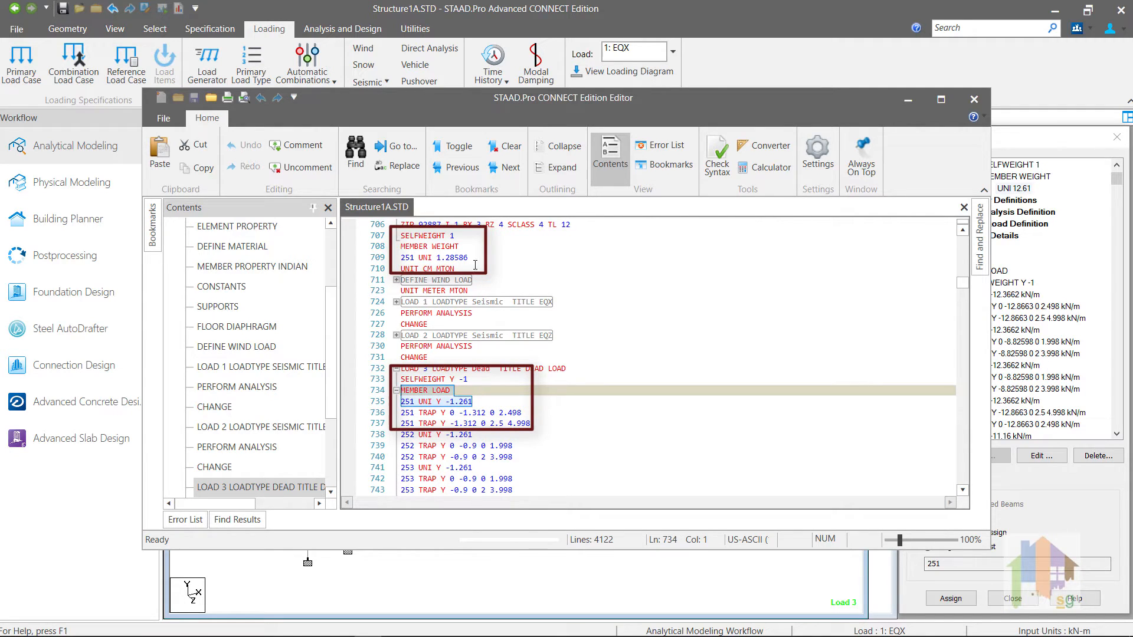
left_click_drag(475, 259, 399, 247)
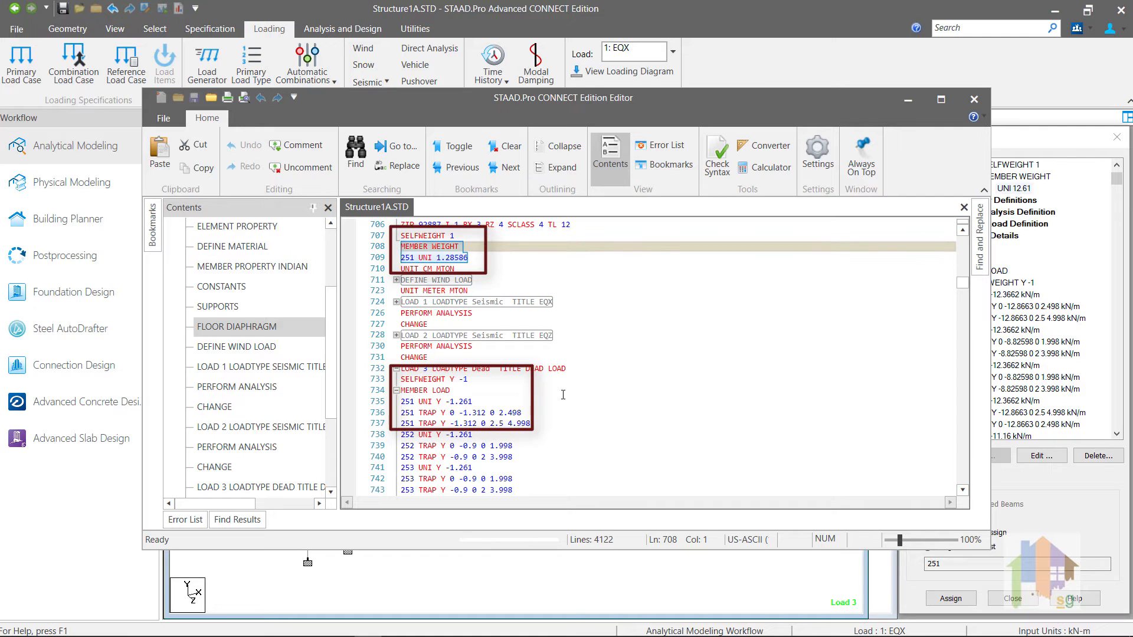
left_click(670, 380)
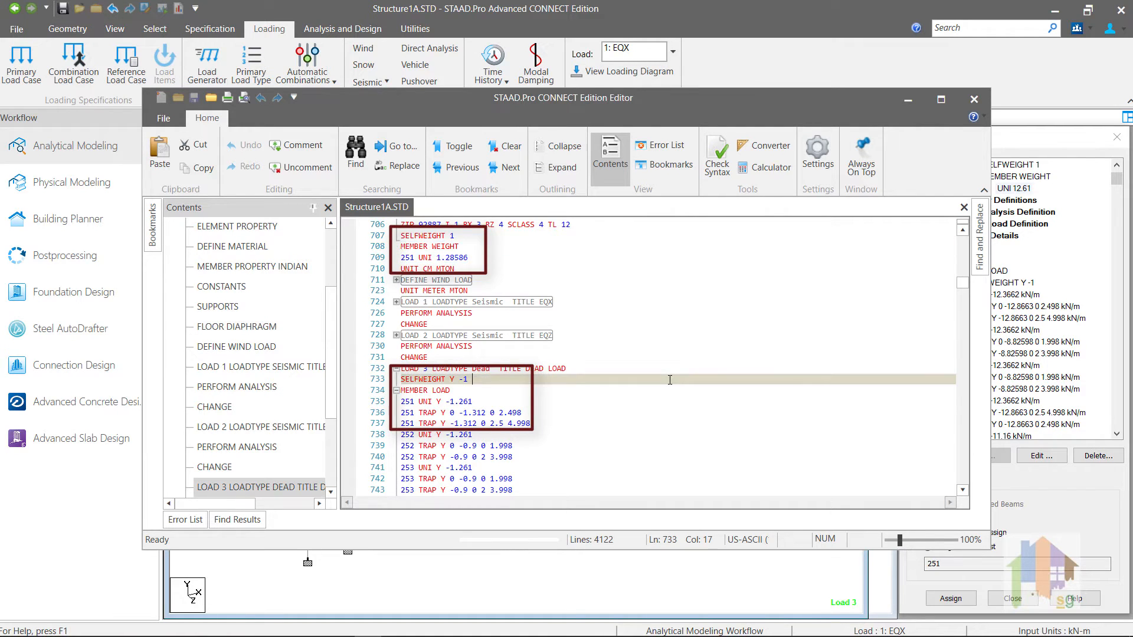
left_click(973, 102)
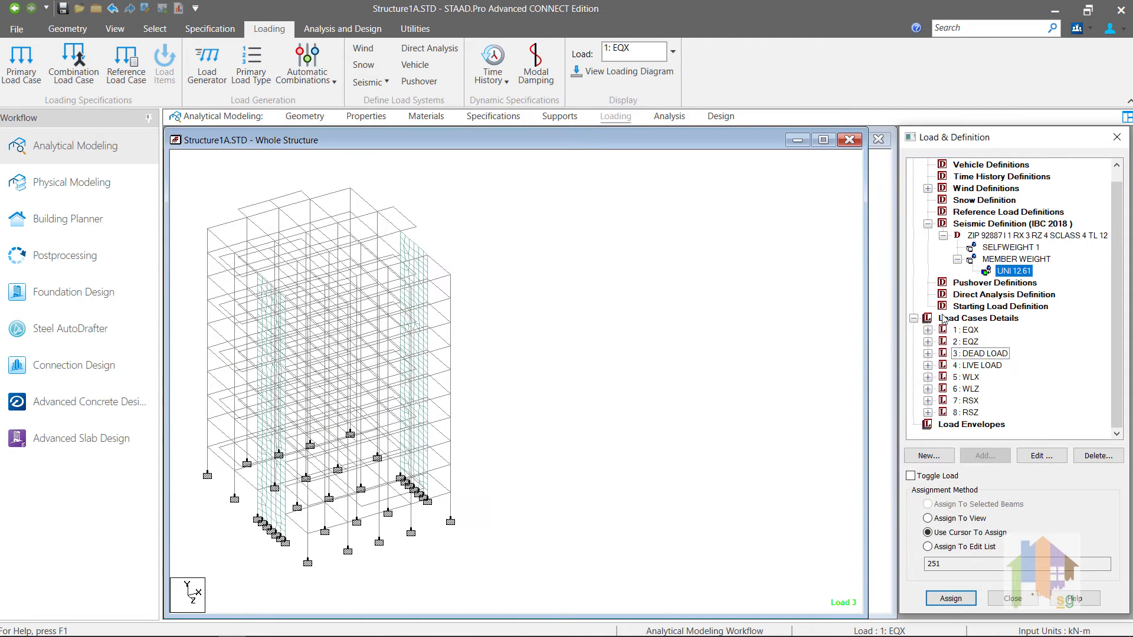
Step: Expand load cases 7 RSX and 8 RSZ and review the RSX spectrum, keeping code IBC 2018/ASCE 7-16
left_click(928, 401)
left_click(928, 424)
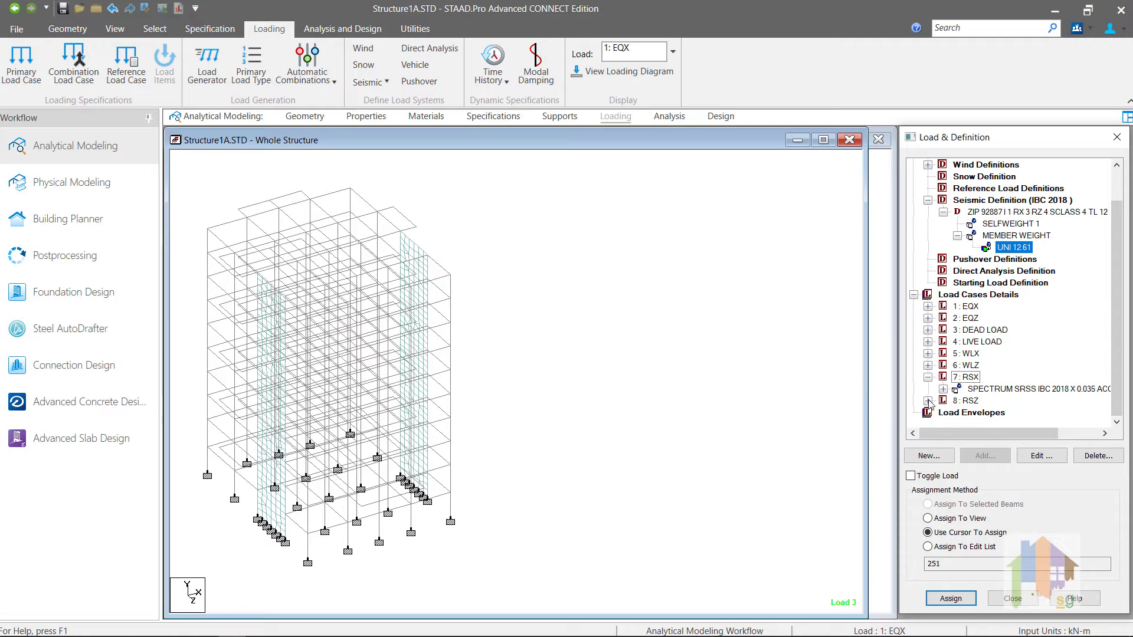
left_click(965, 401)
double_click(946, 390)
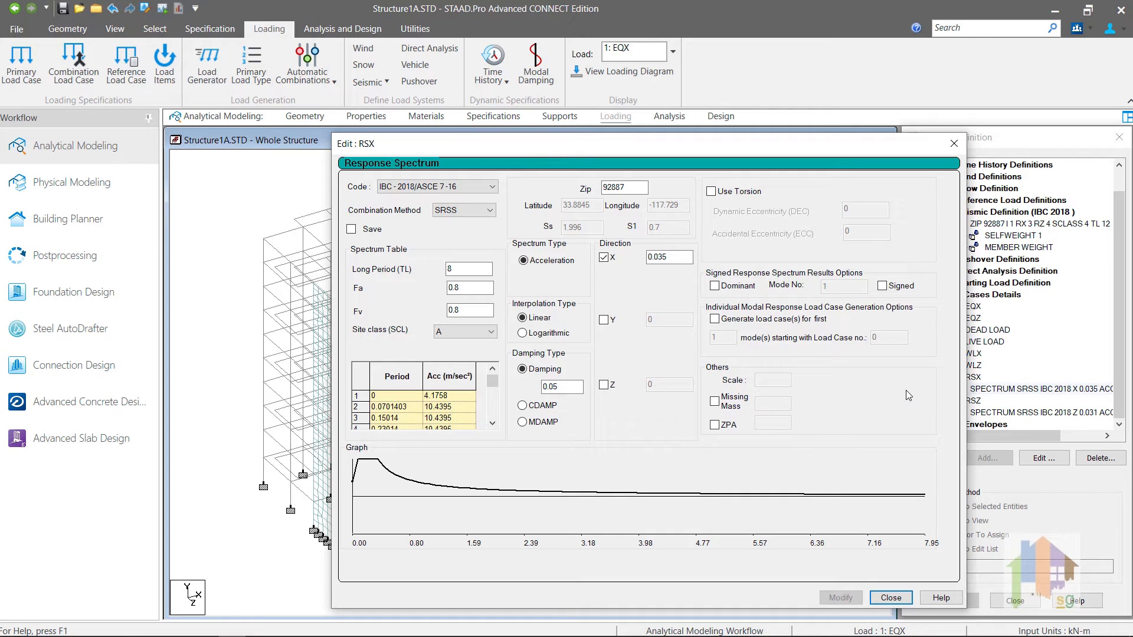
left_click(493, 187)
left_click(494, 187)
left_click_drag(821, 149, 761, 146)
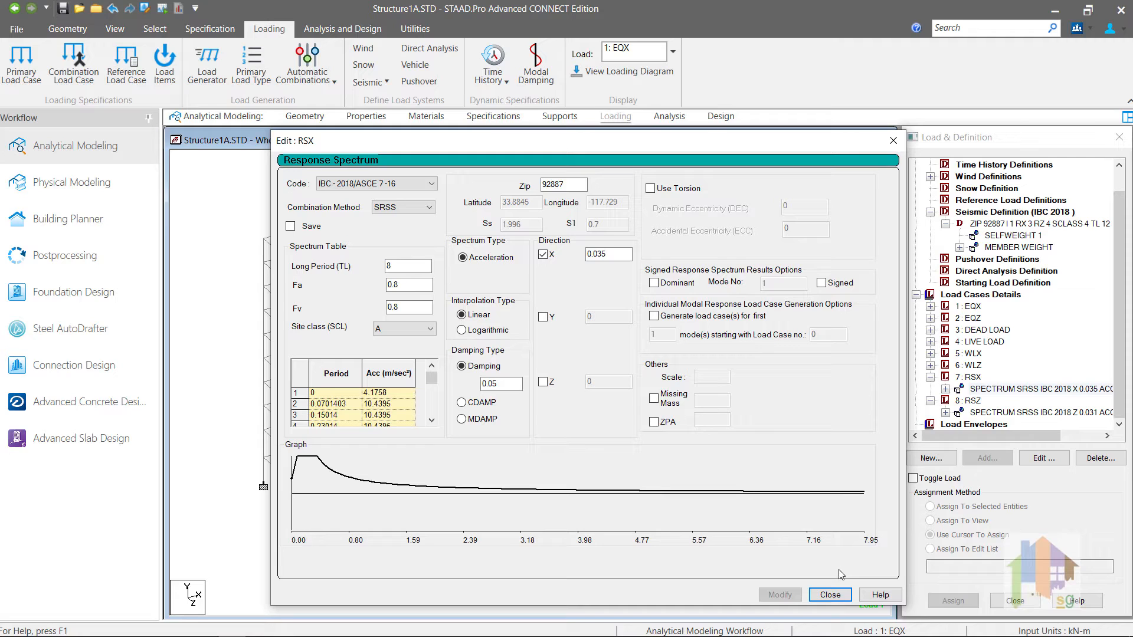
left_click(830, 595)
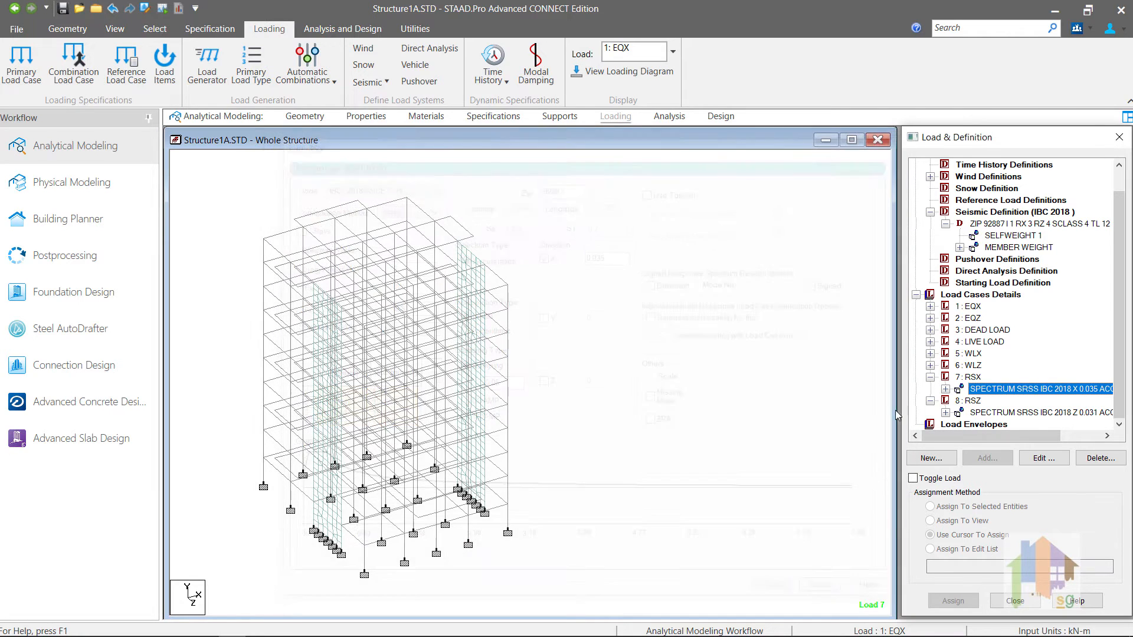
Step: Select the seismic weight items and load case 7 RSX, then open the input file in the STAAD Editor
left_click(1001, 239)
left_click(1000, 249)
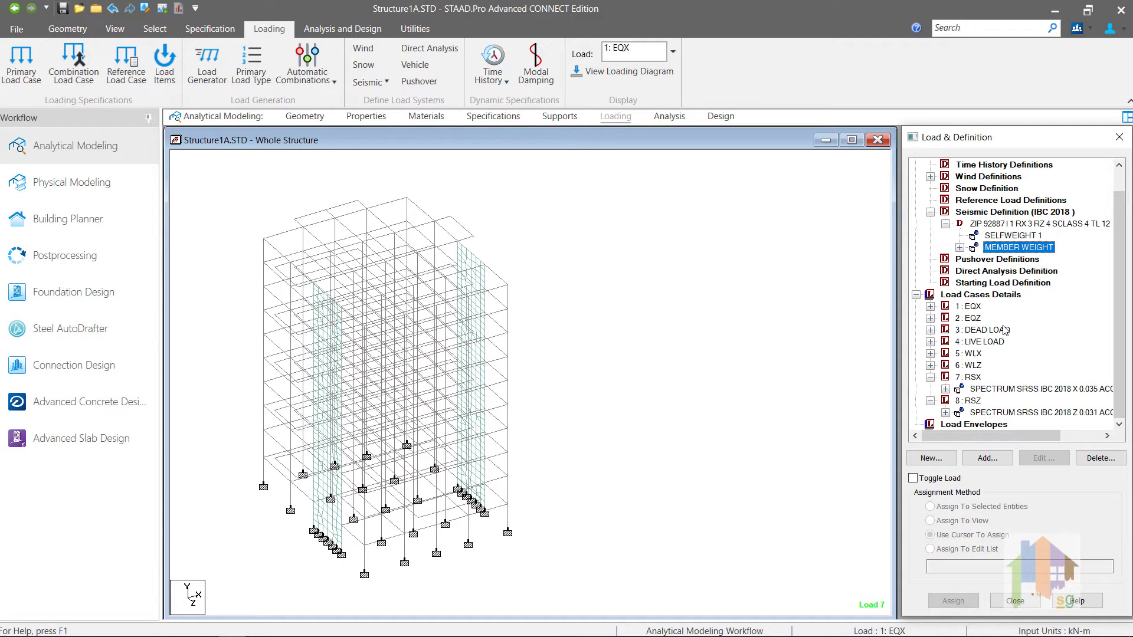
left_click(976, 378)
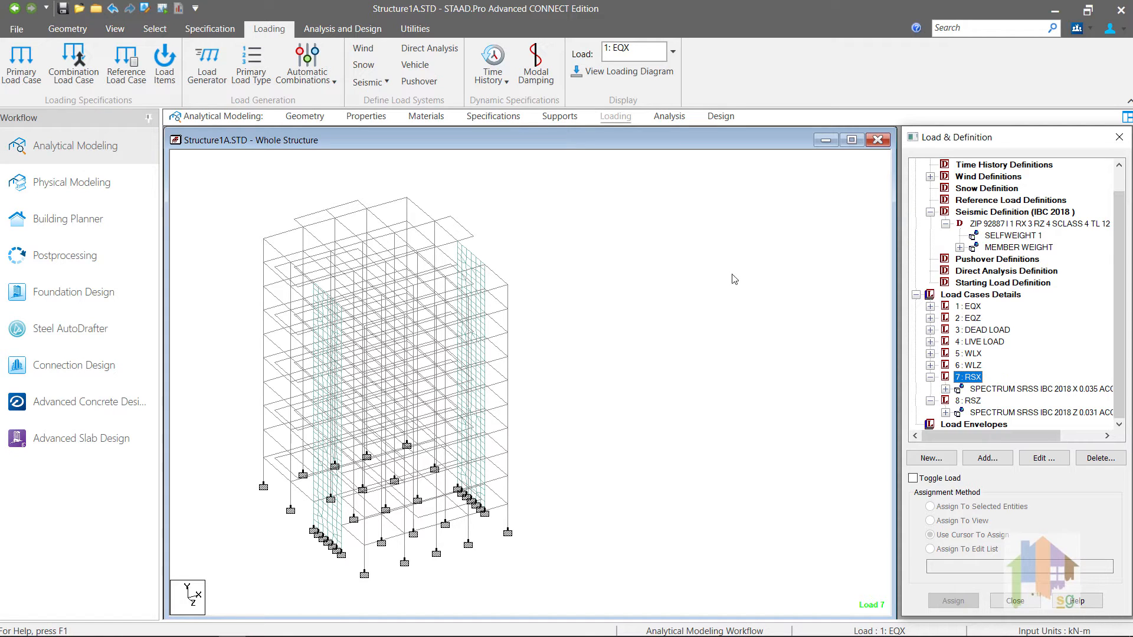
left_click(145, 8)
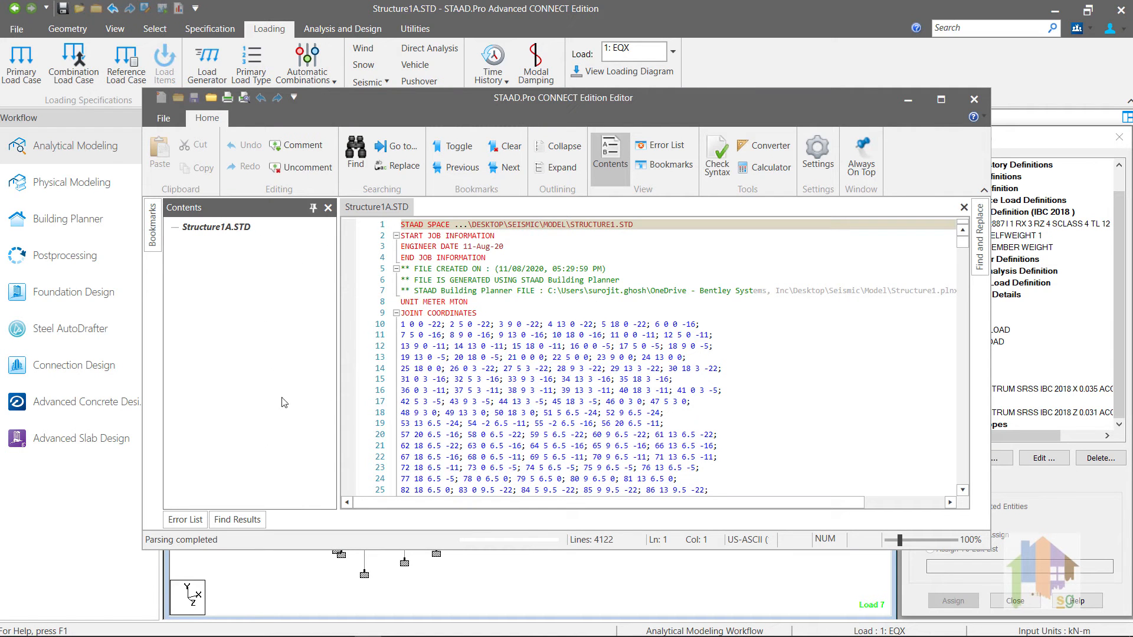
Step: Copy LOAD 3's SELFWEIGHT and member load lines and paste three copies under LOAD 7 RSX
scroll(277, 402, "down", 5)
left_click(254, 343)
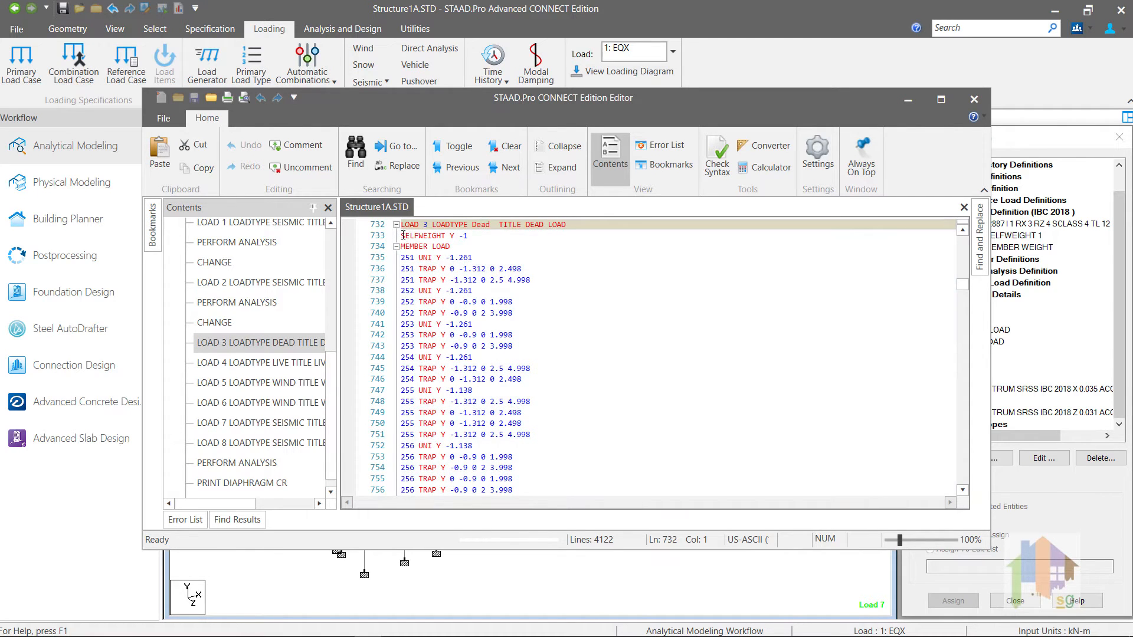
left_click_drag(401, 235, 534, 266)
key("ctrl+c")
left_click(260, 423)
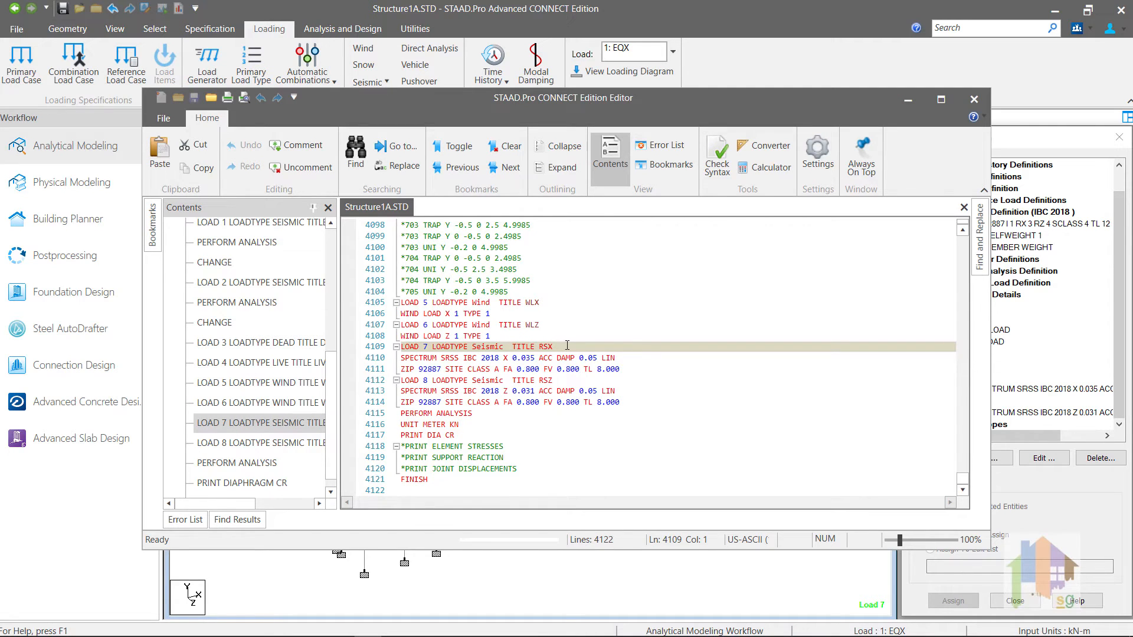
left_click(580, 347)
key("Return")
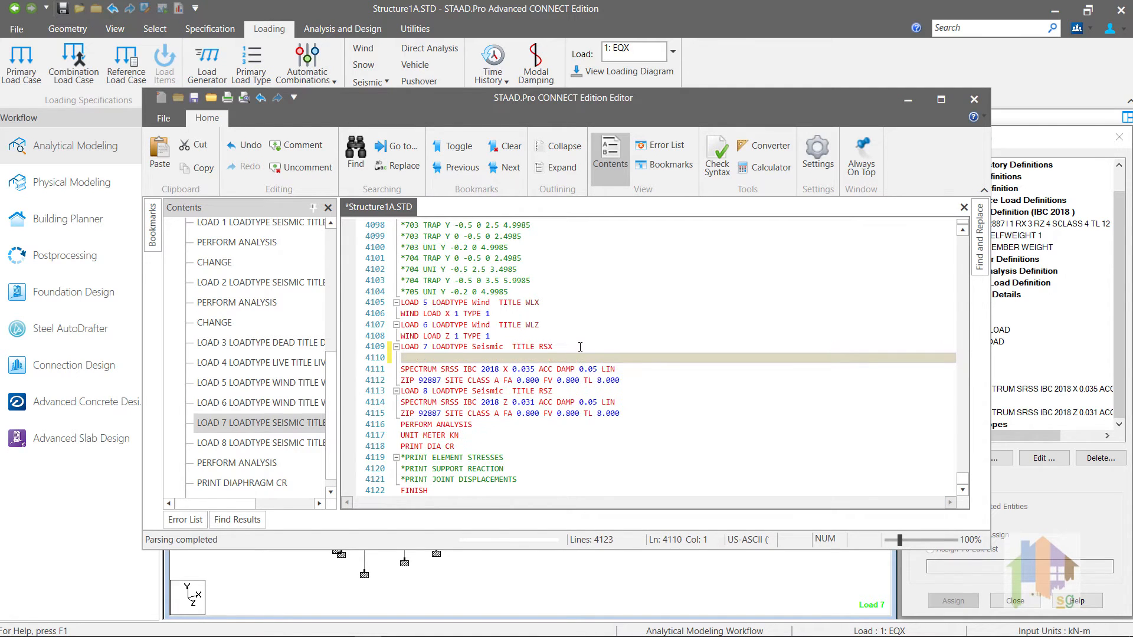
key("ctrl+v")
key("Return")
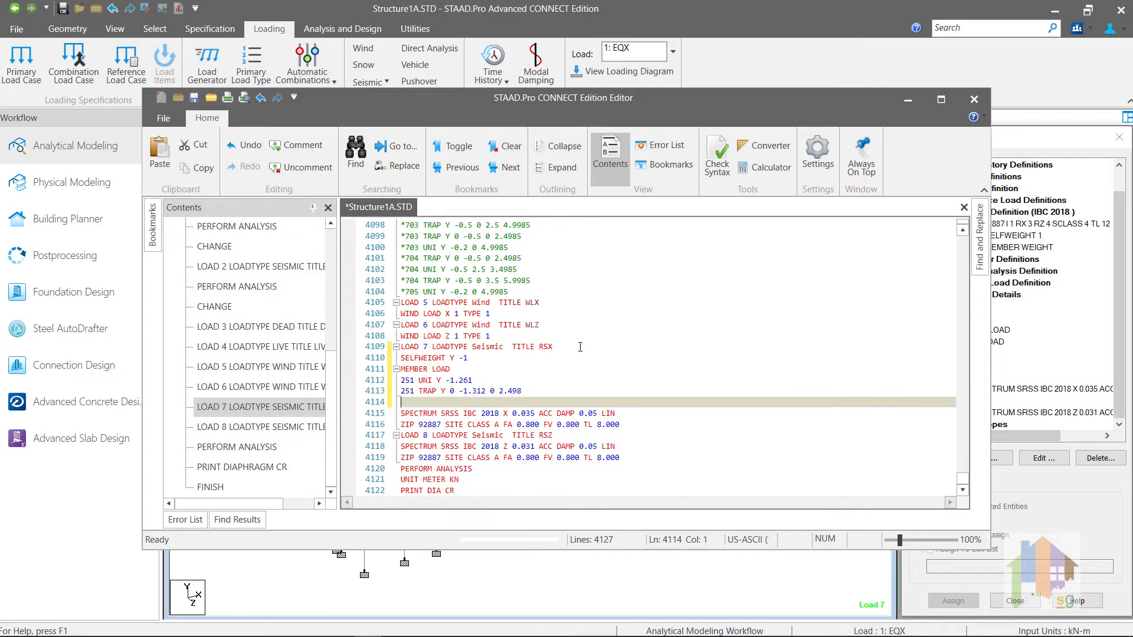
key("ctrl+v")
key("Return")
key("ctrl+v")
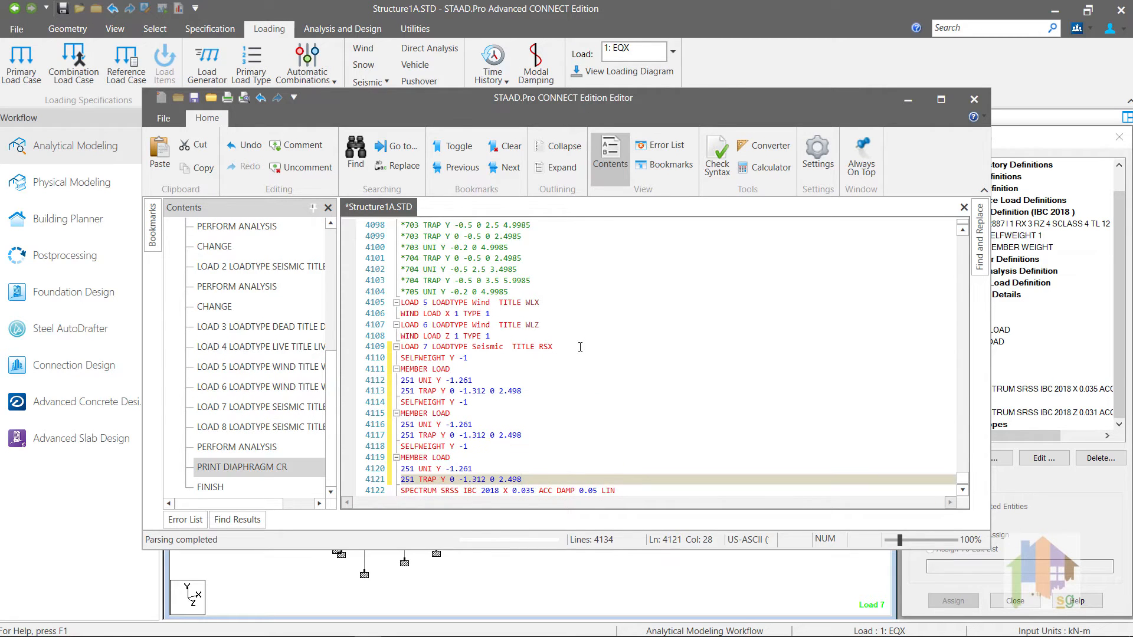
Step: Change the second copy's direction to X and the third copy's loads to Z, then save the file
left_click(453, 402)
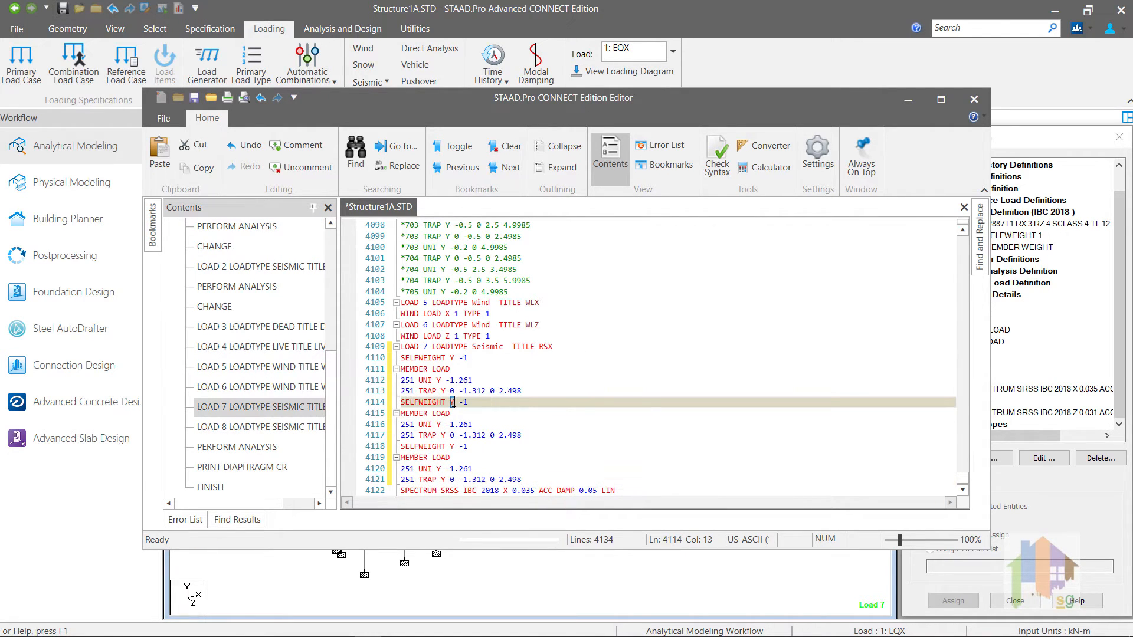
type("X")
double_click(453, 446)
type("Z")
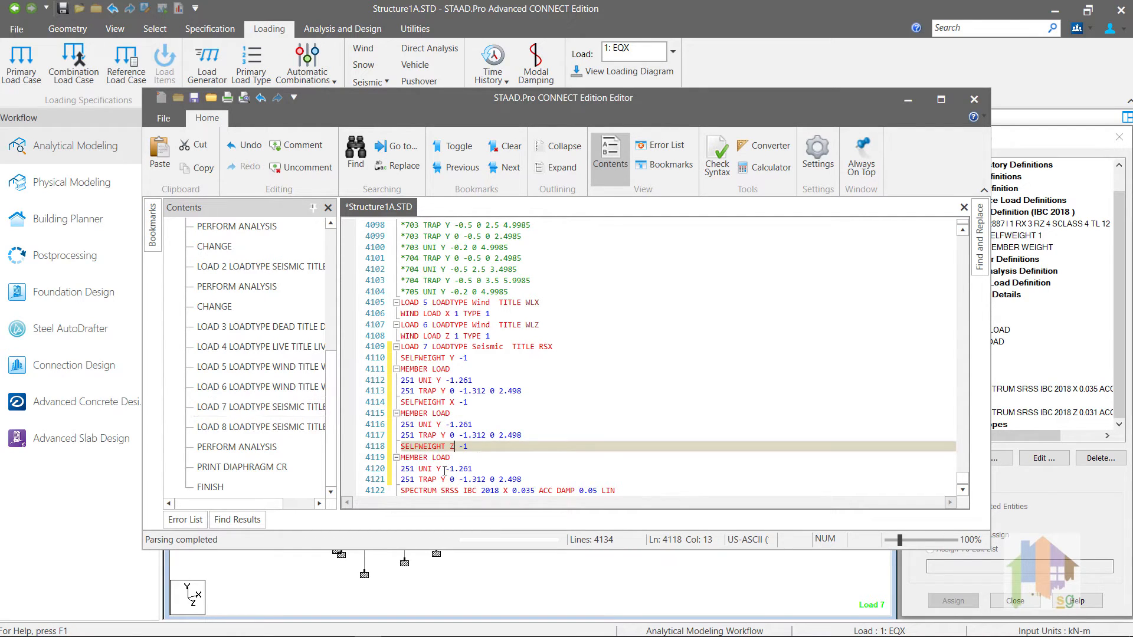
double_click(439, 469)
type("Z")
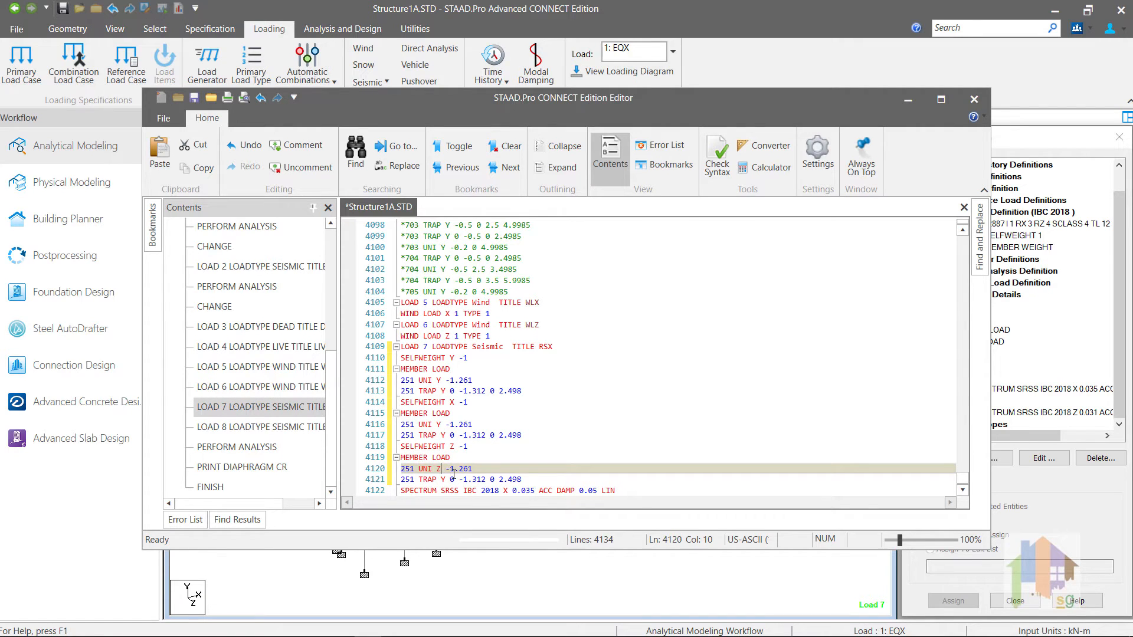
double_click(444, 479)
type("Z")
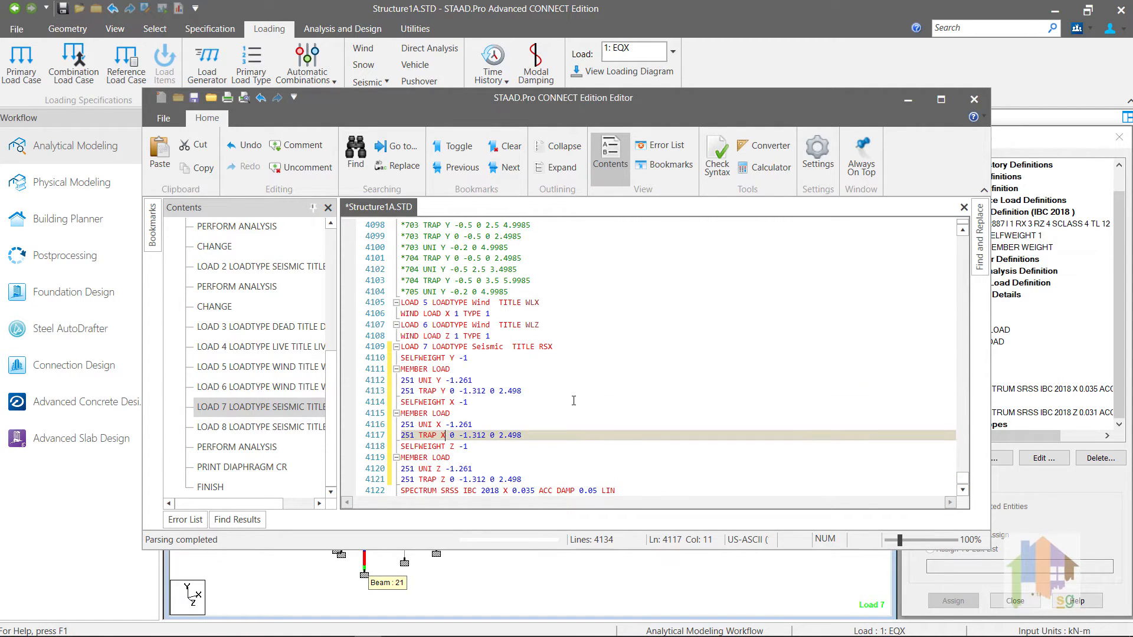
scroll(573, 401, "down", 1)
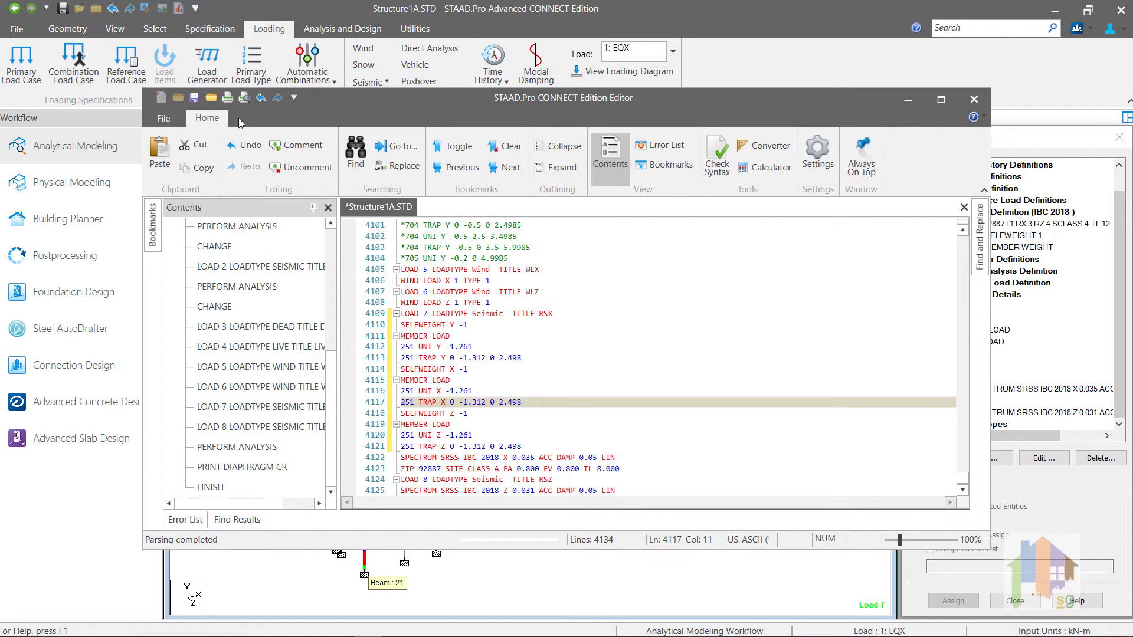
left_click(194, 99)
Step: Close the editor and list RSX's load items, checking SELFWEIGHT Y, X and Z -1
left_click(973, 99)
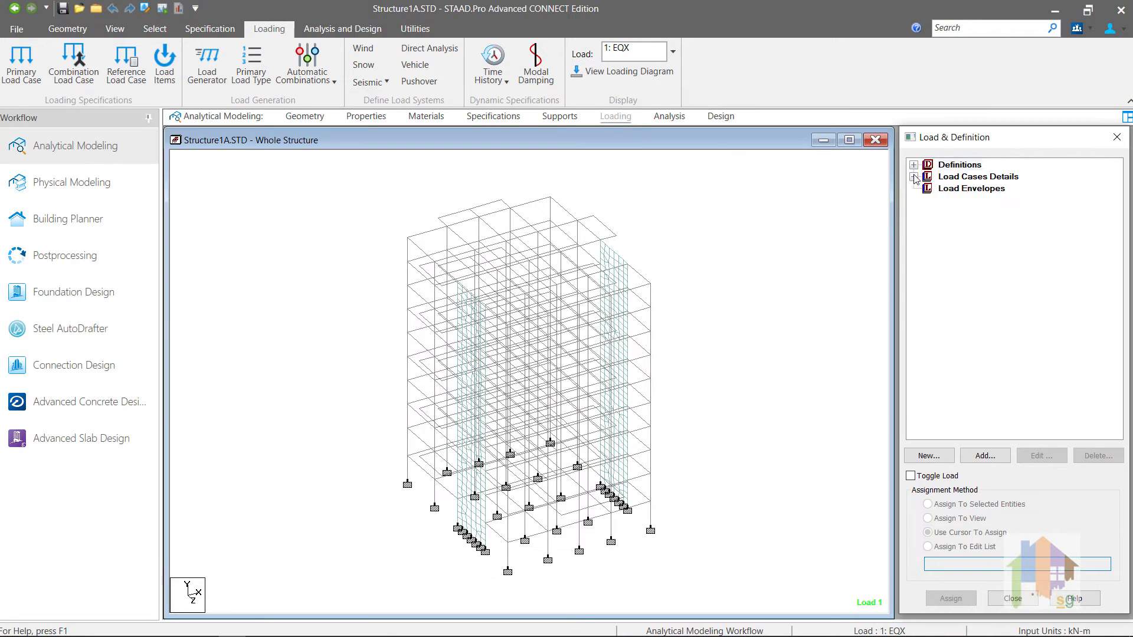
left_click(914, 177)
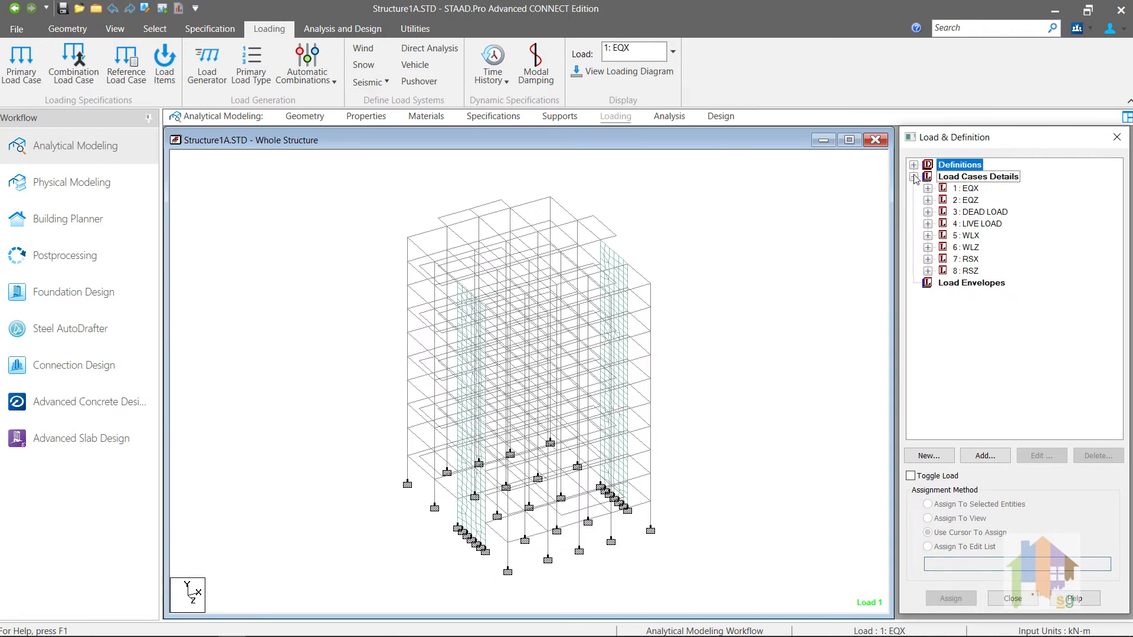
left_click(927, 259)
left_click(999, 273)
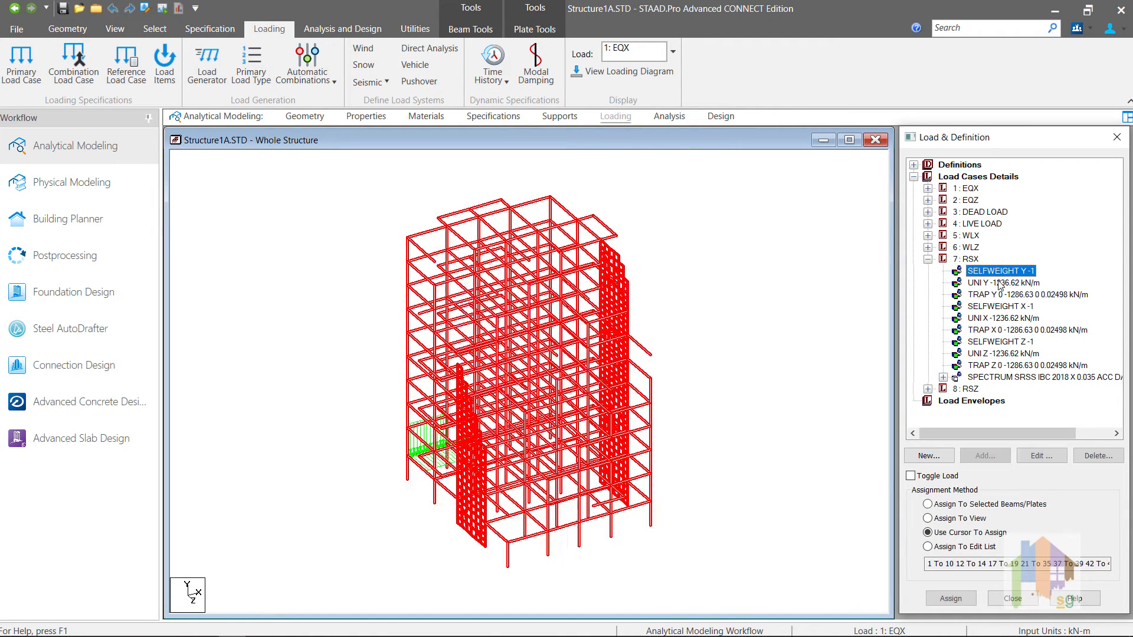
left_click(1004, 307)
left_click(1008, 342)
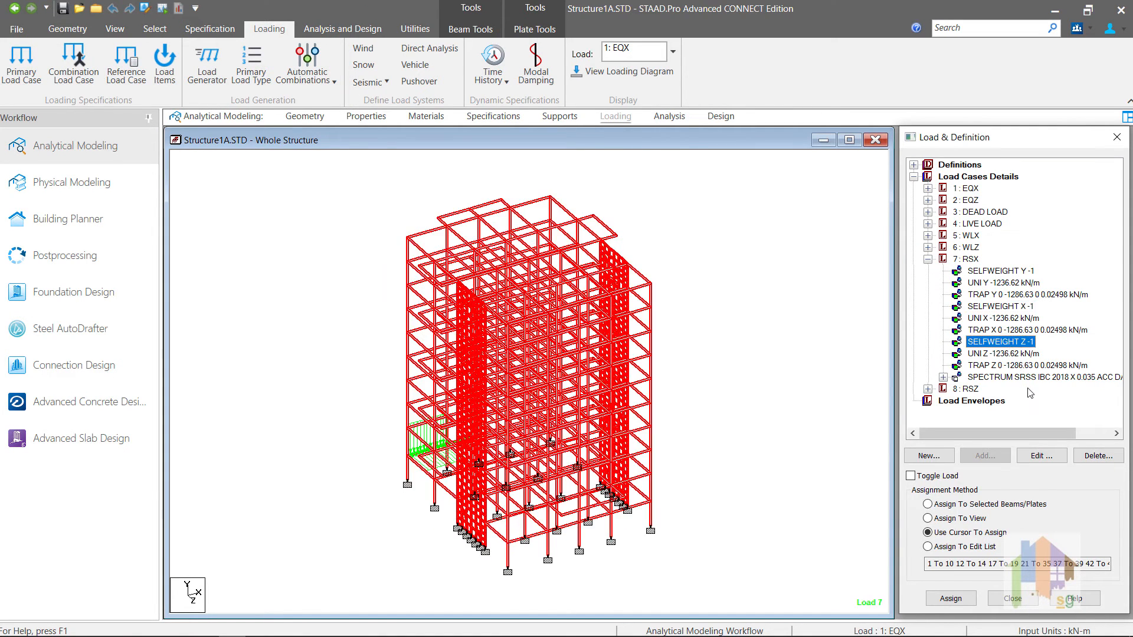
left_click(826, 369)
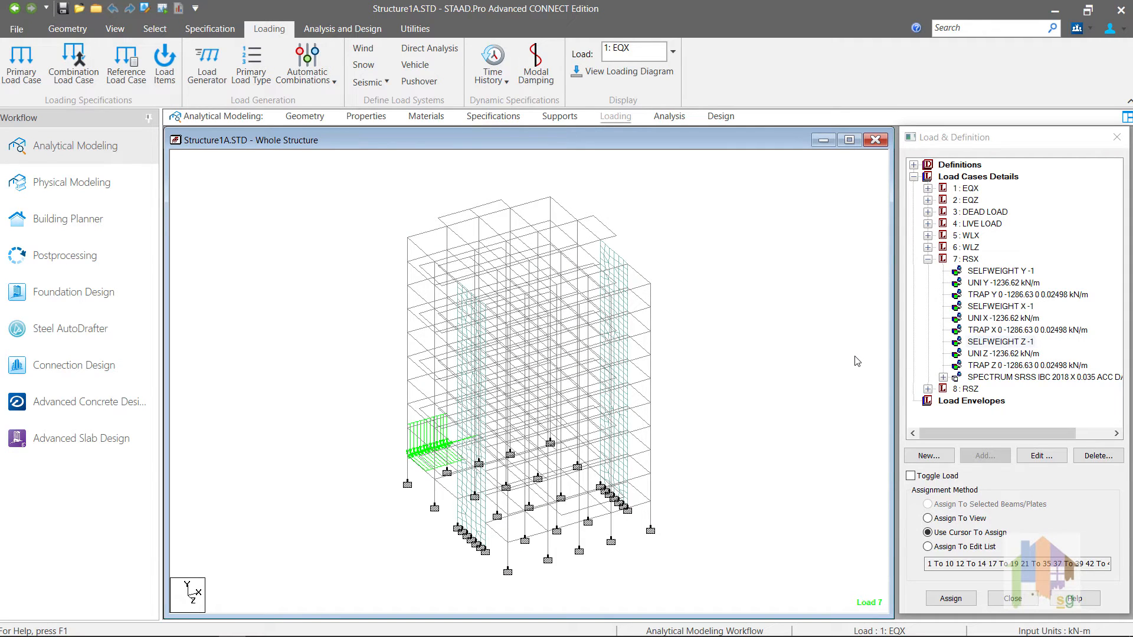
Step: Expand the IBC 2018 seismic definition's weight items and inspect RSX's trapezoidal Y load on member 251
left_click(913, 164)
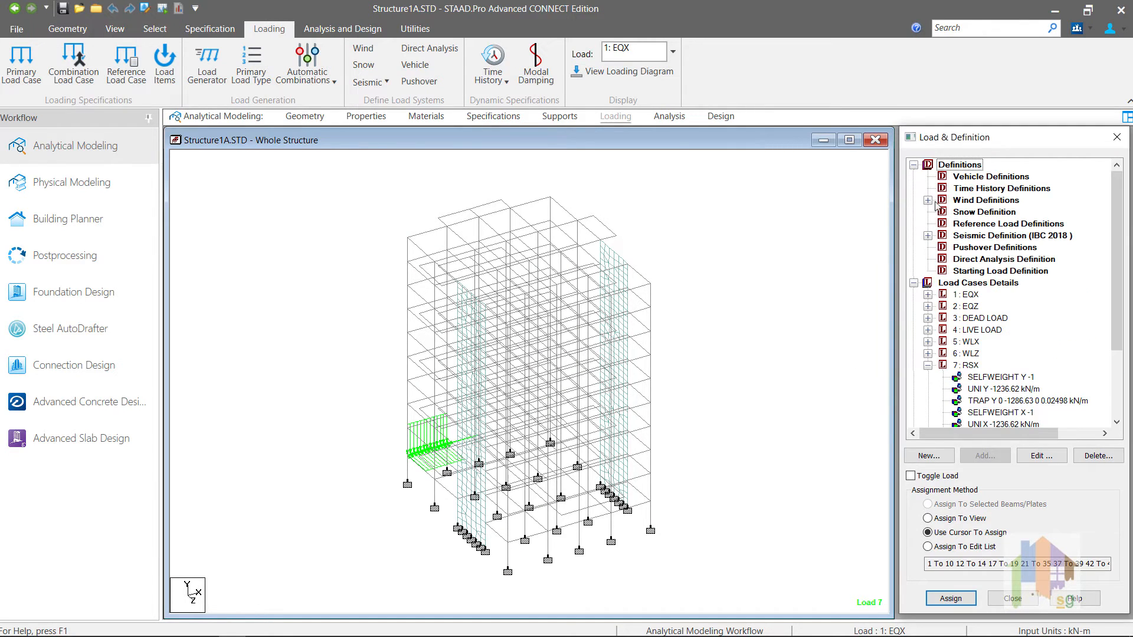
left_click(928, 235)
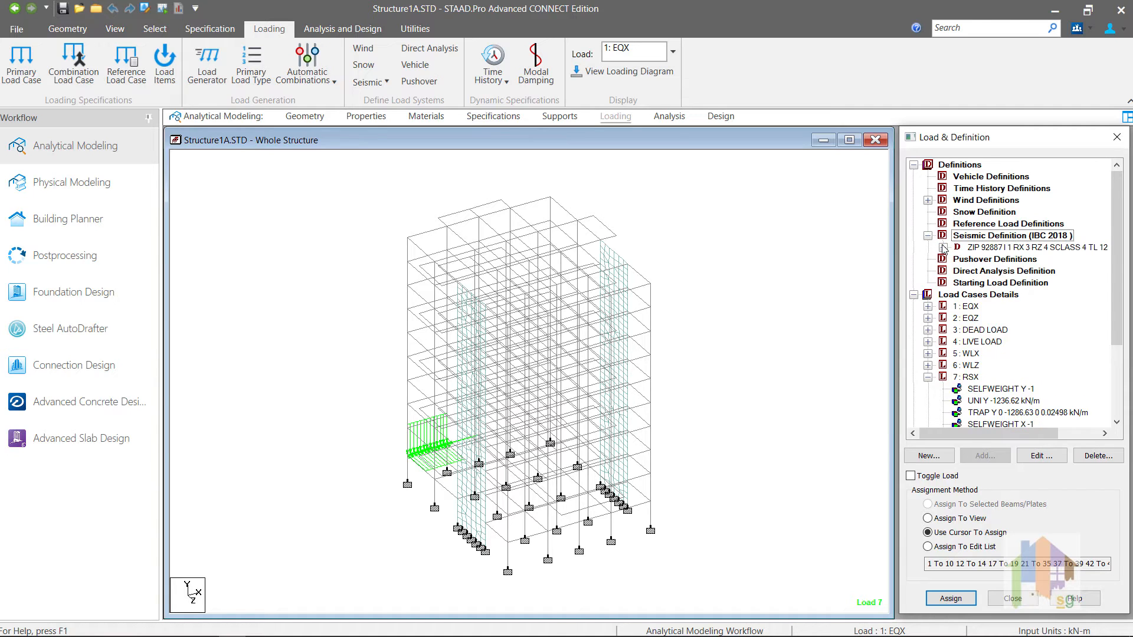
left_click(943, 248)
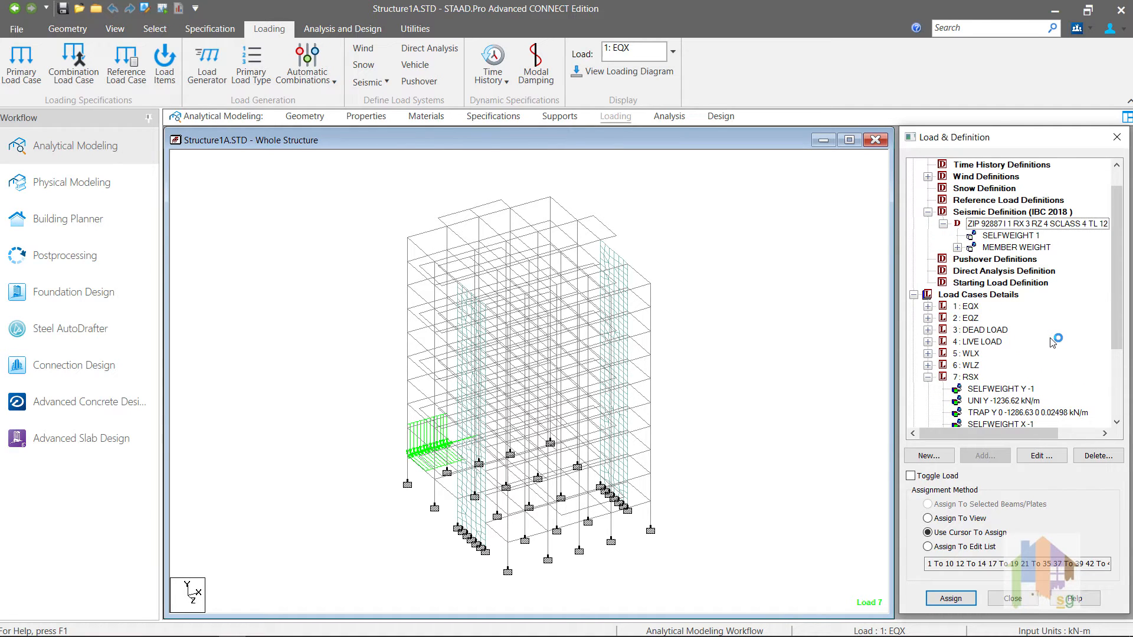
scroll(1053, 341, "down", 1)
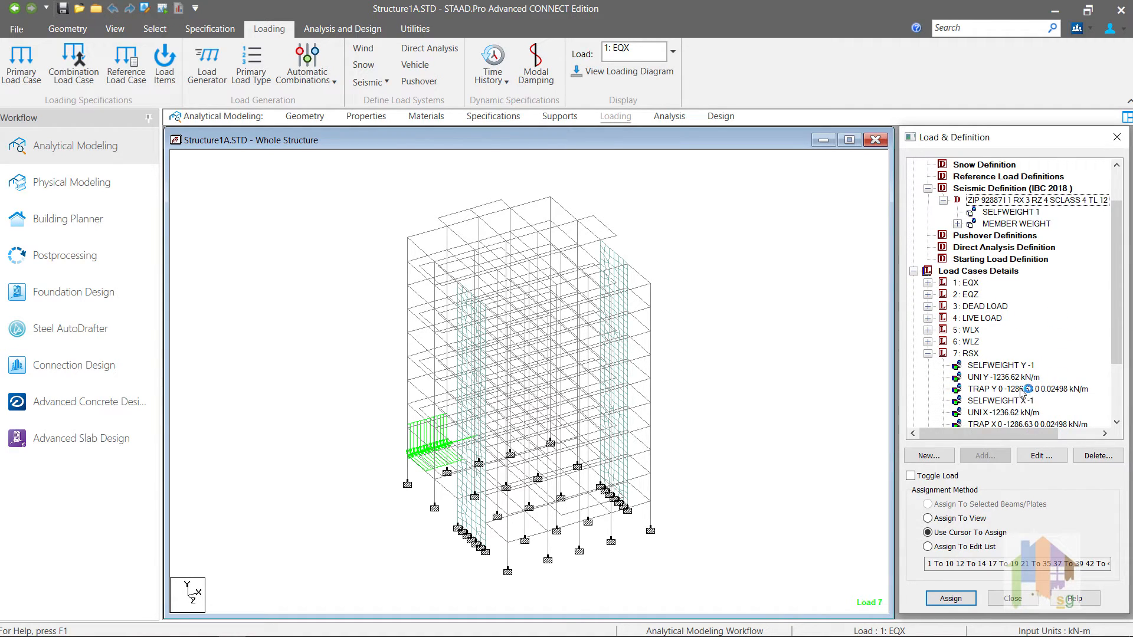
left_click(1006, 307)
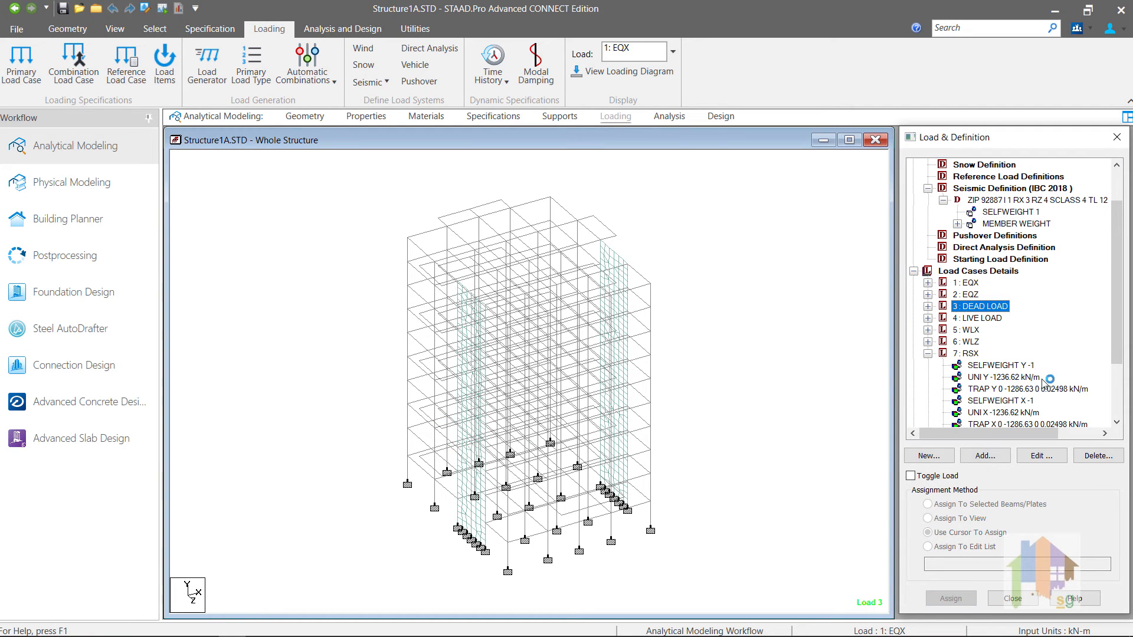
left_click(1014, 389)
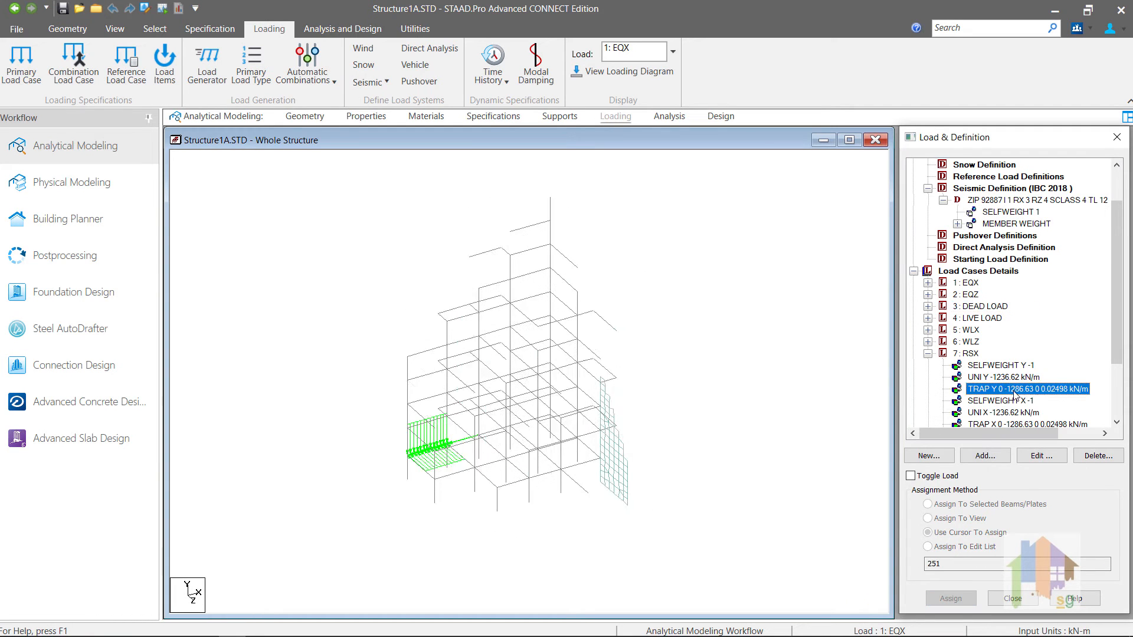
left_click(786, 376)
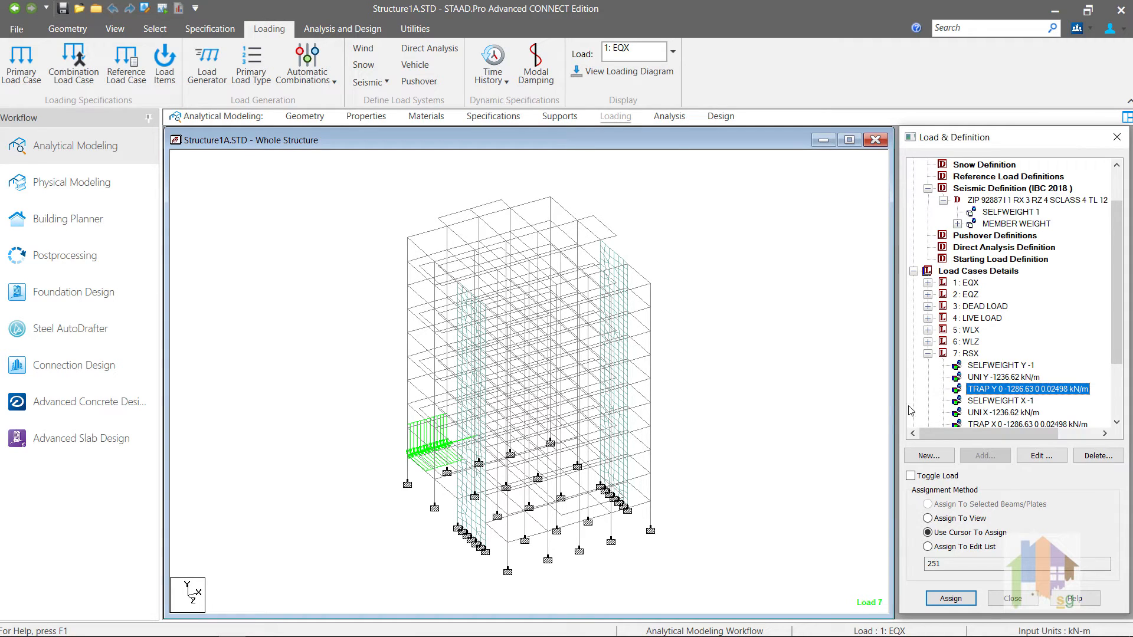
scroll(928, 396, "up", 2)
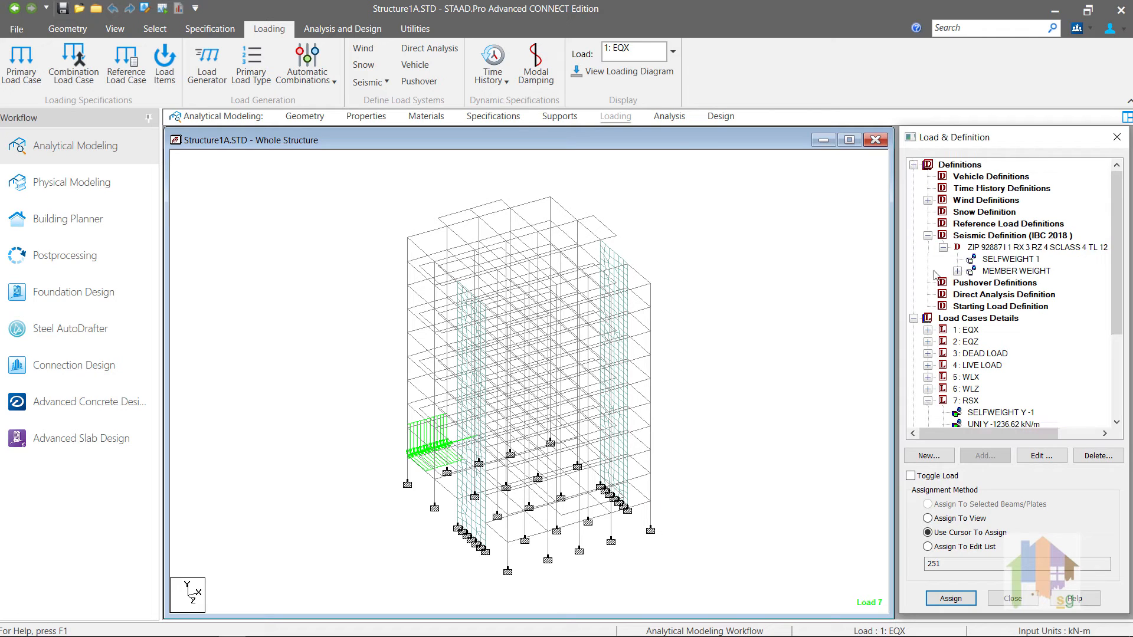
Step: Expand and collapse DEAD LOAD, then expand EQX and WLX to show their IBC and wind loads
left_click(974, 228)
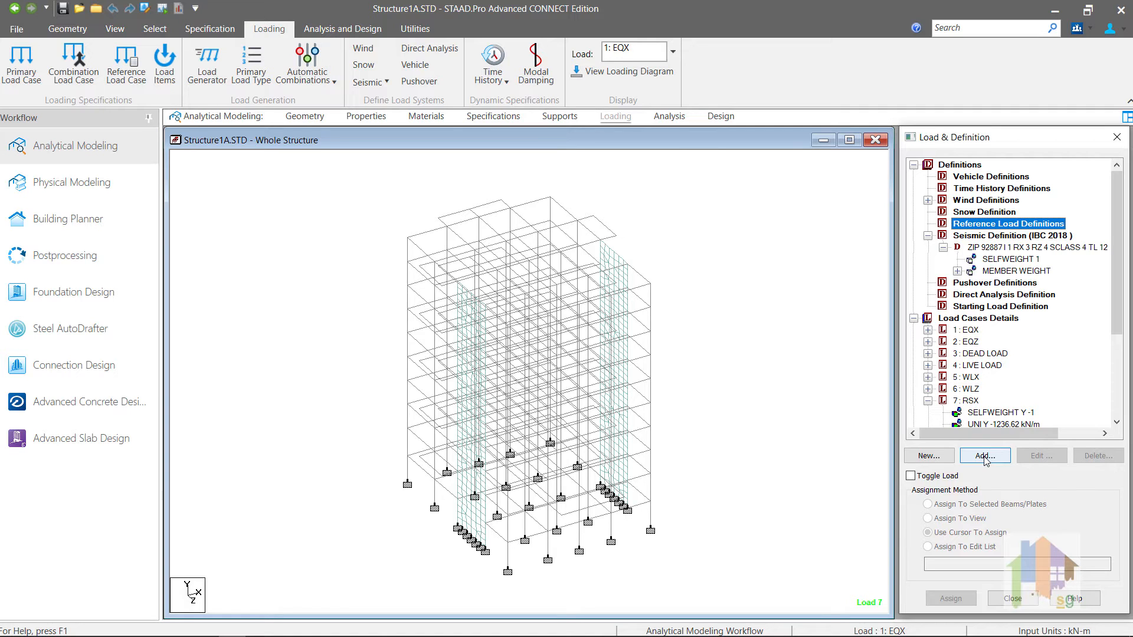
left_click(928, 354)
left_click(927, 165)
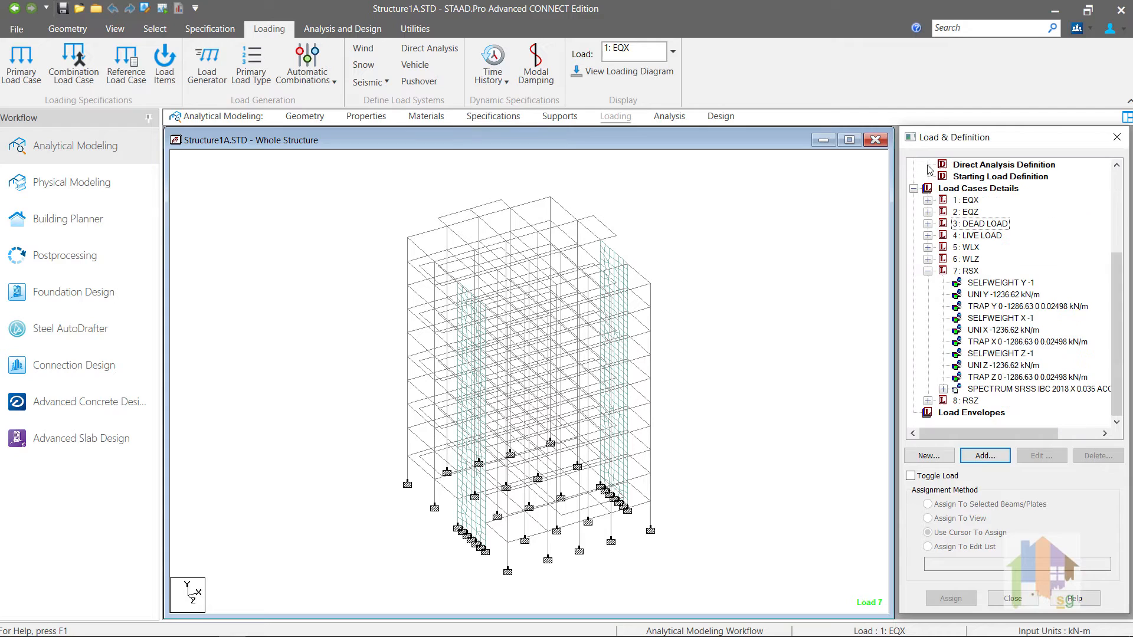
left_click(928, 200)
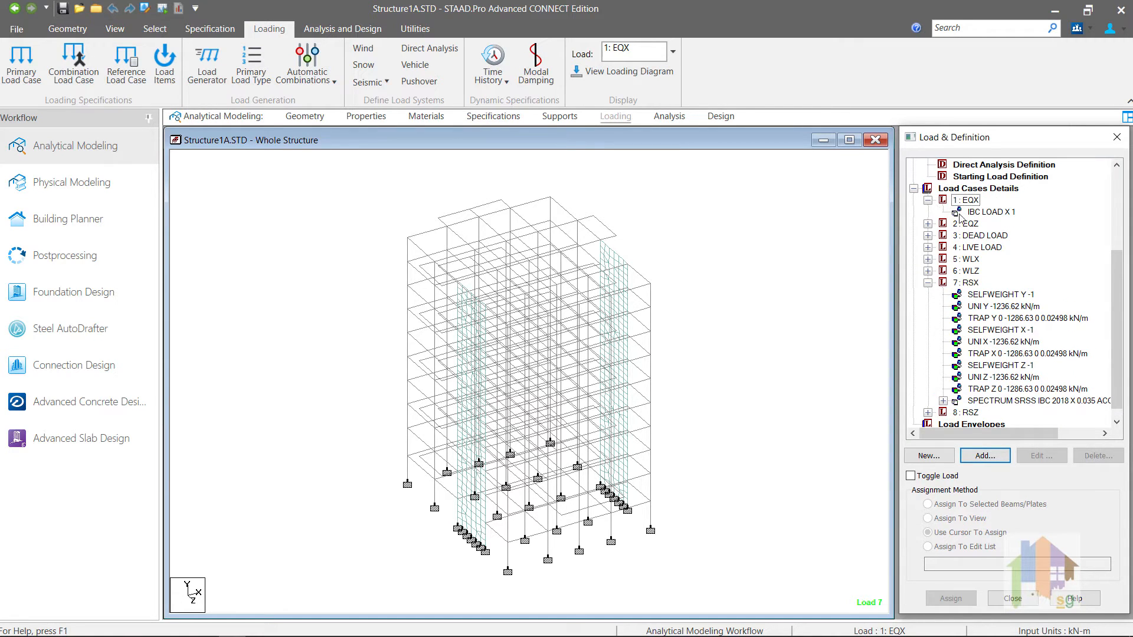
left_click(927, 259)
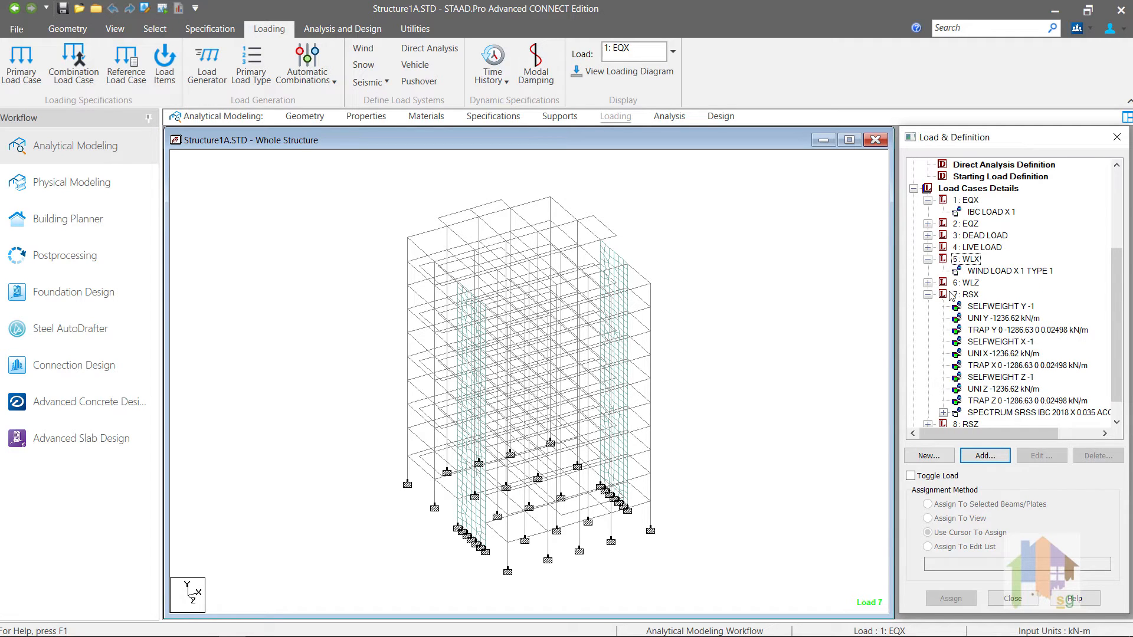
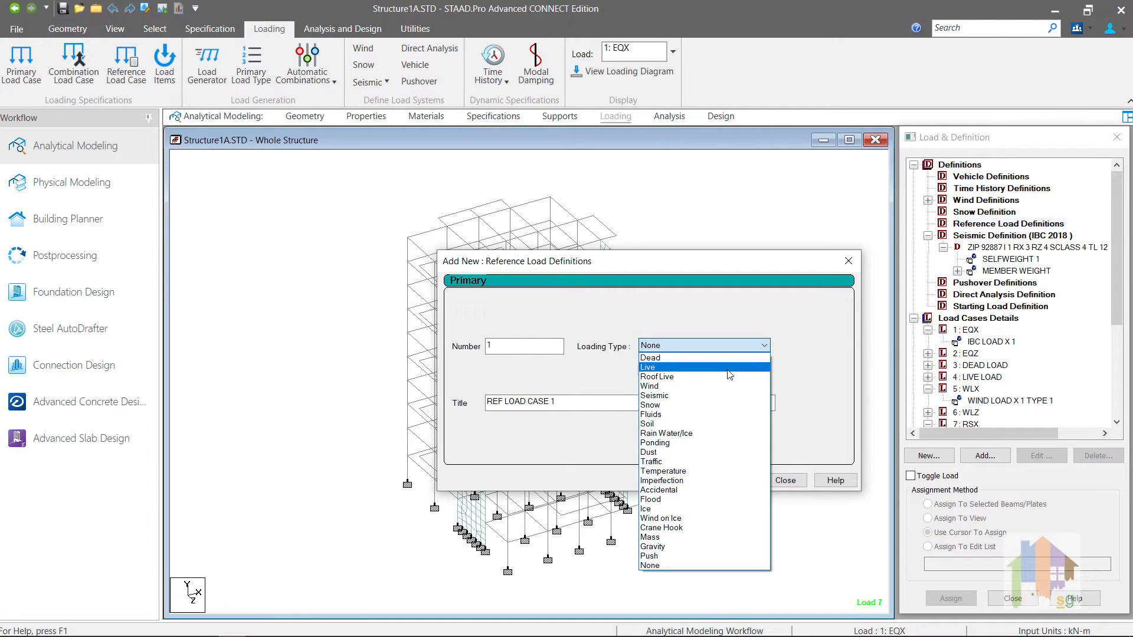
Step: Create reference load R1 with Mass loading type, titled 'Mass Ref'
left_click(686, 538)
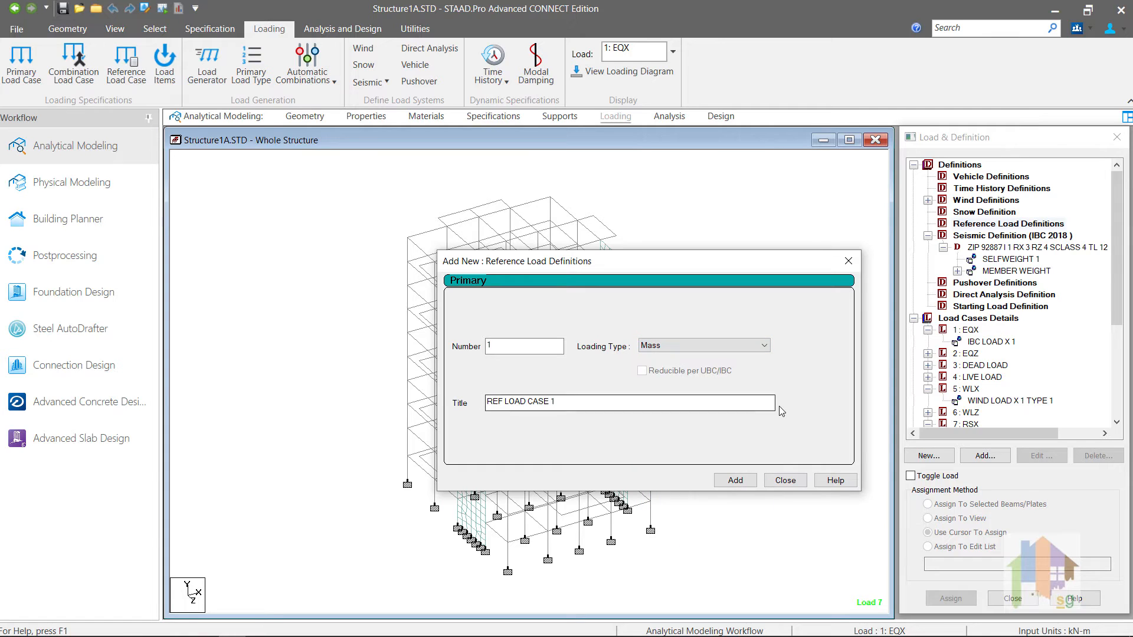
left_click_drag(770, 403, 473, 404)
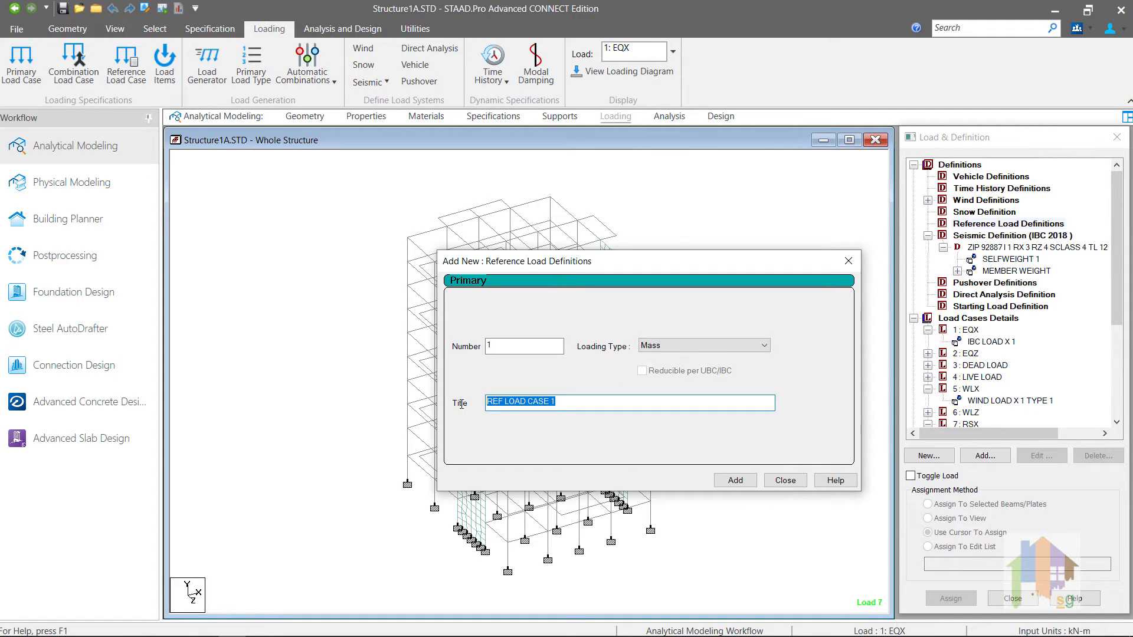
type("Mass Ref")
left_click(732, 481)
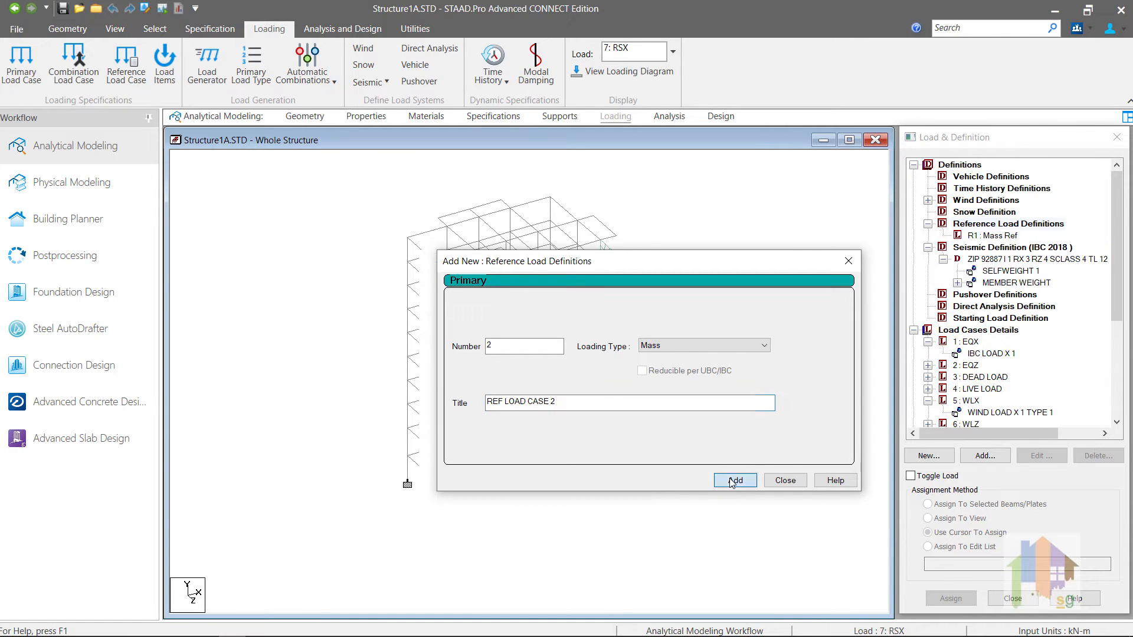
left_click(783, 482)
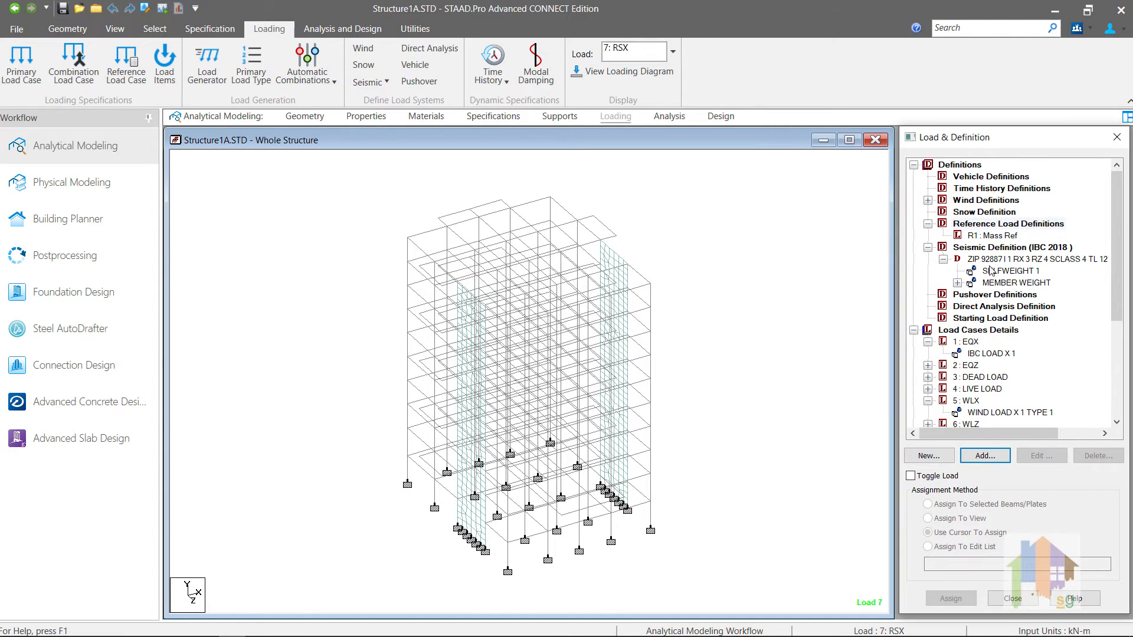
left_click(1001, 237)
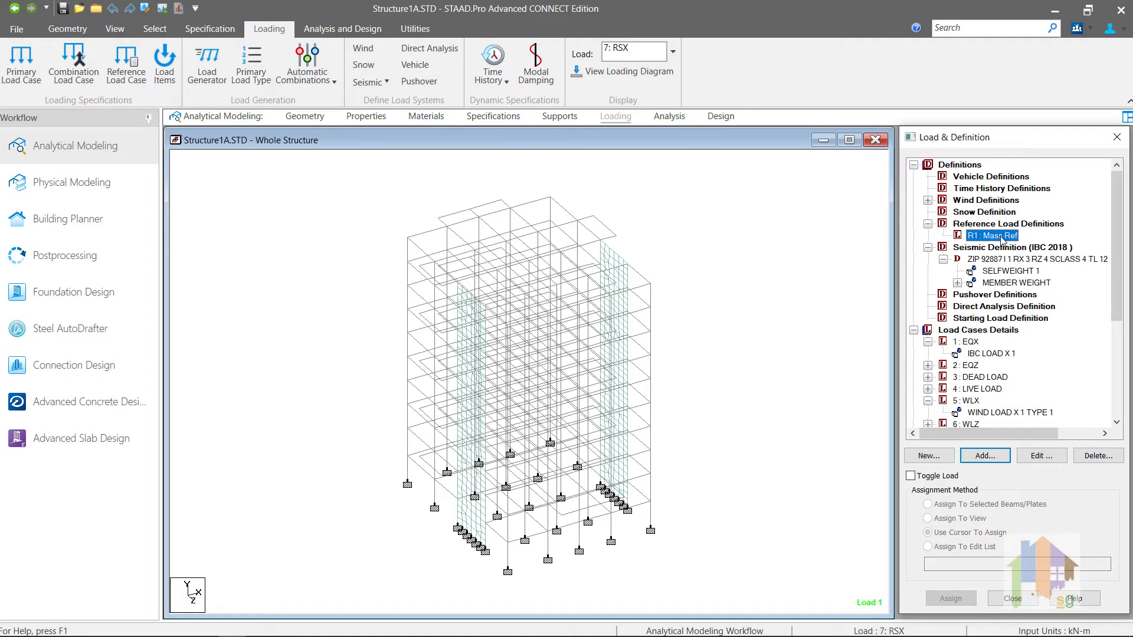
left_click(997, 283)
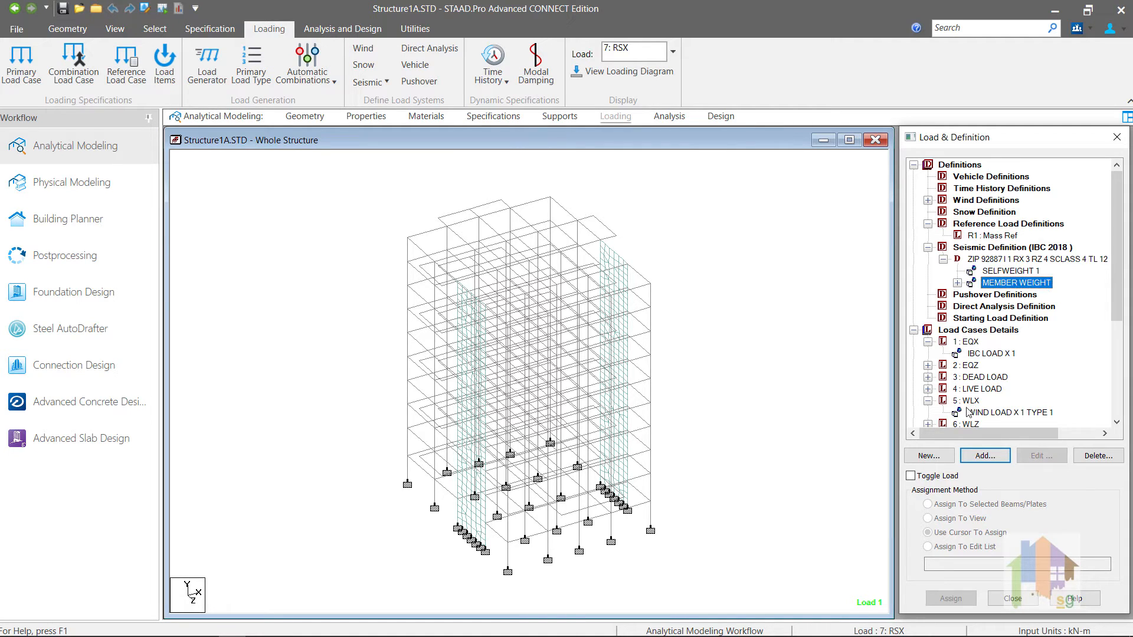
scroll(968, 412, "down", 1)
left_click(971, 412)
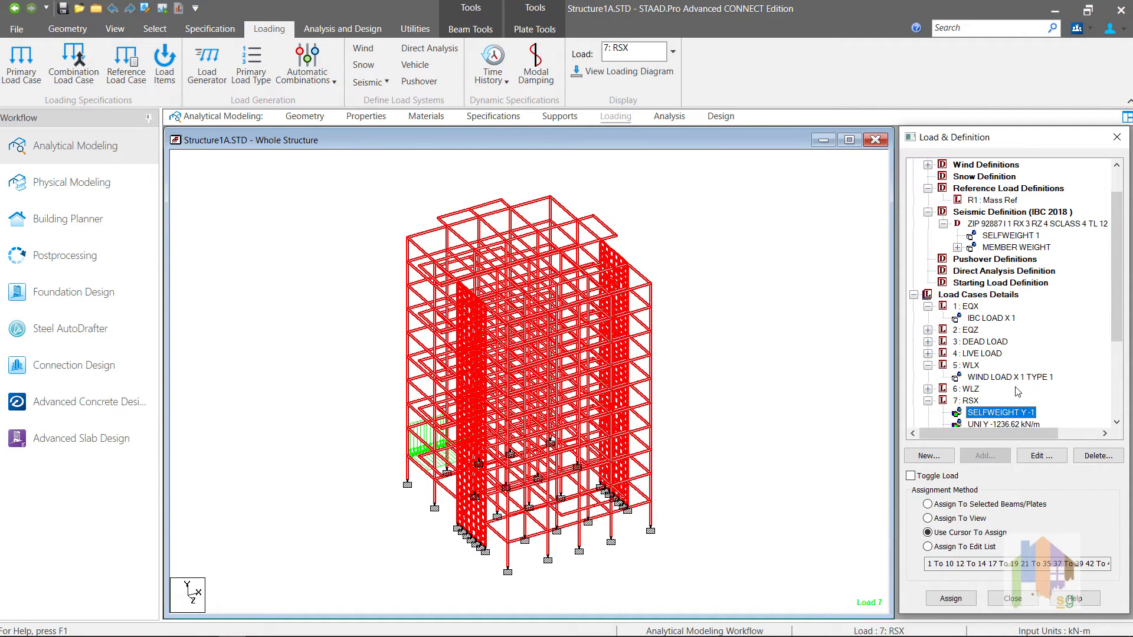
scroll(1015, 388, "down", 1)
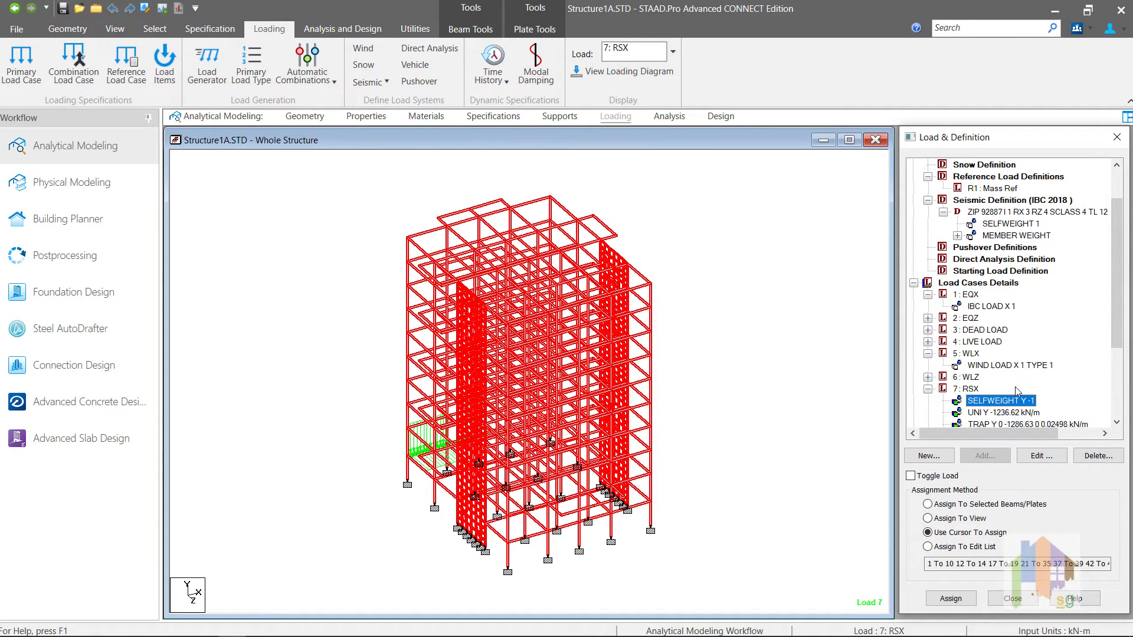
left_click(754, 375)
scroll(999, 344, "up", 1)
scroll(997, 343, "up", 1)
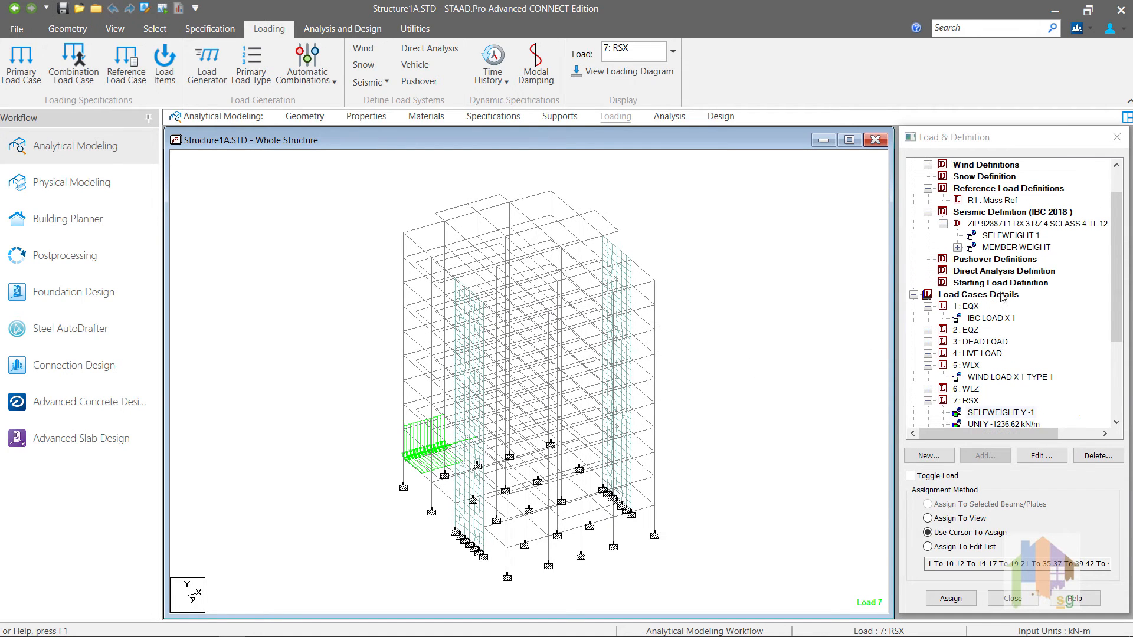
left_click(1009, 225)
scroll(1007, 390, "down", 1)
scroll(1007, 390, "down", 4)
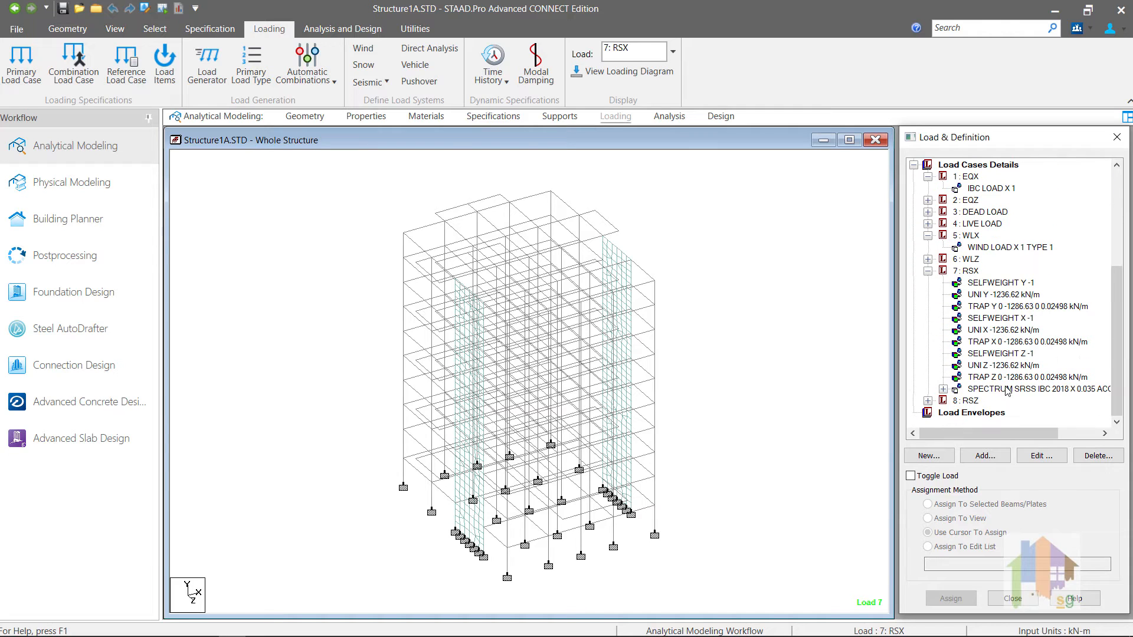
left_click(1007, 389)
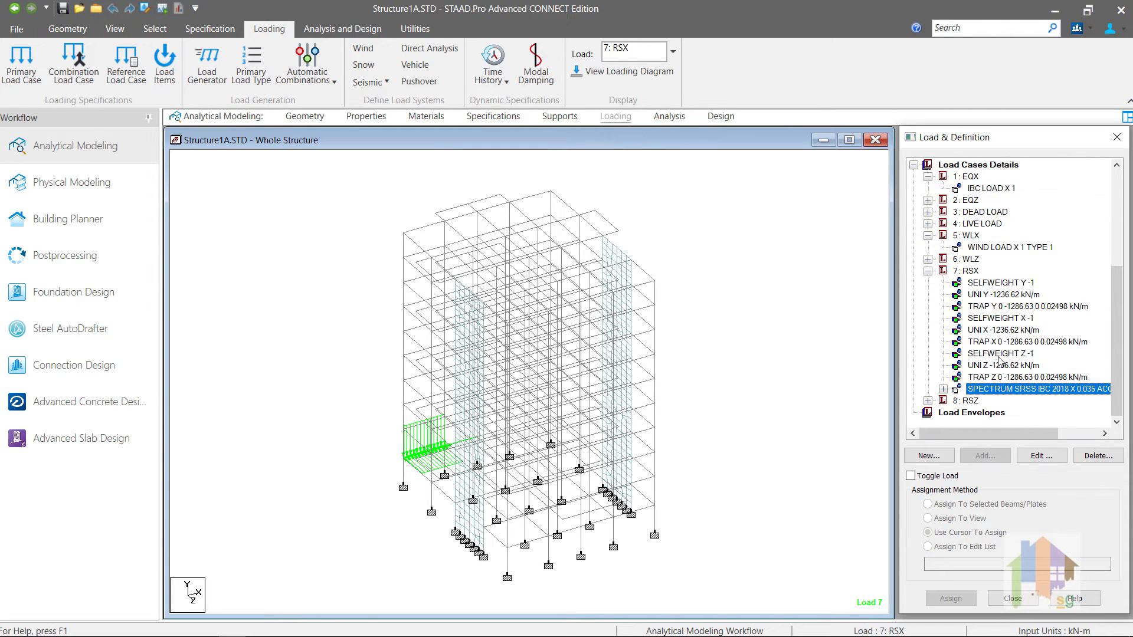
scroll(998, 357, "up", 5)
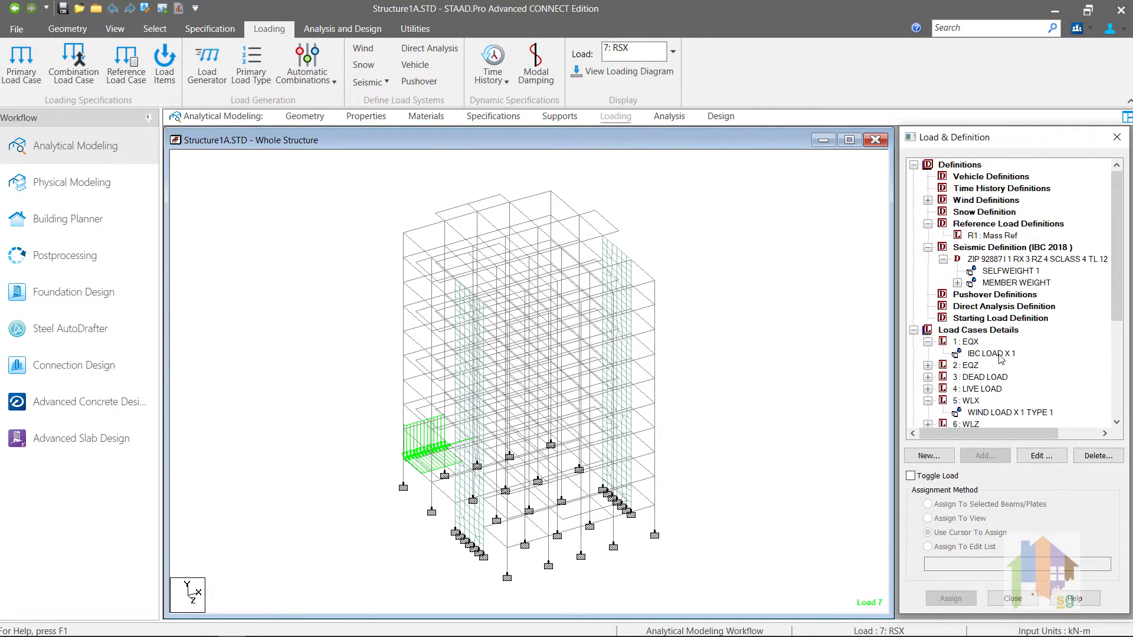
left_click(984, 236)
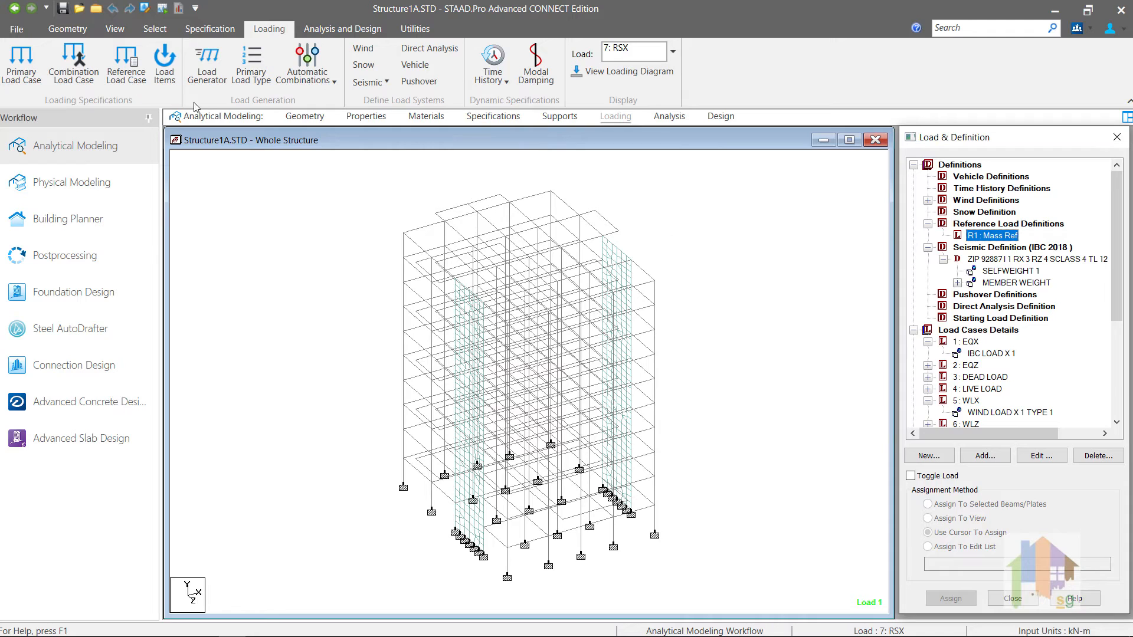
Step: In the STAAD Editor, copy LOAD 3's SELFWEIGHT and MEMBER LOAD lines into LOAD R1 and save
left_click(145, 8)
scroll(292, 403, "down", 3)
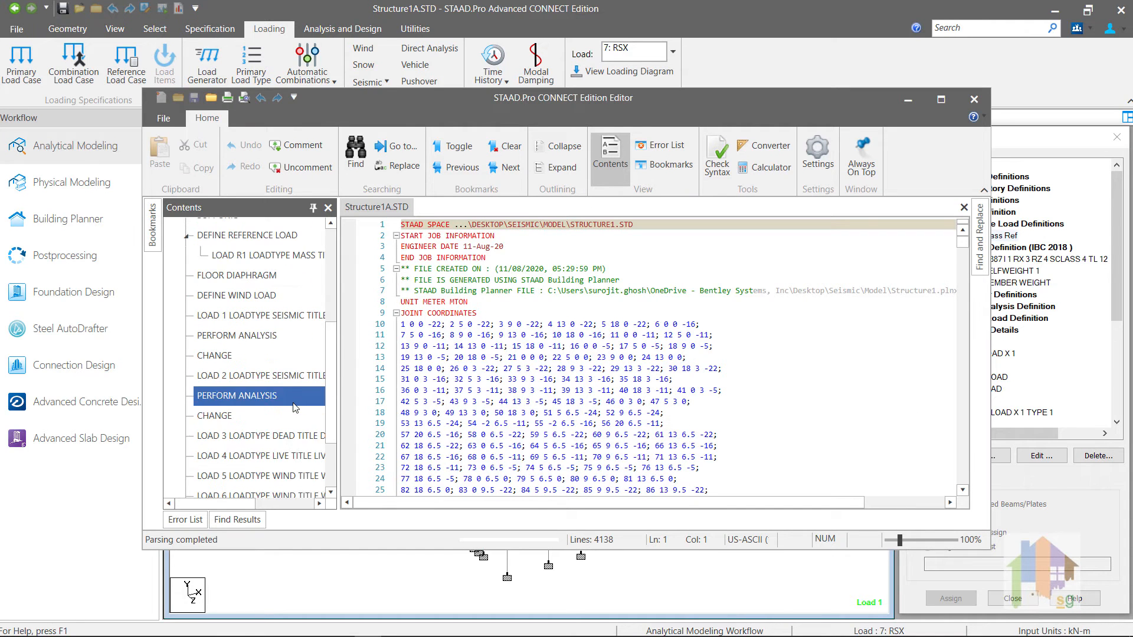
left_click(254, 436)
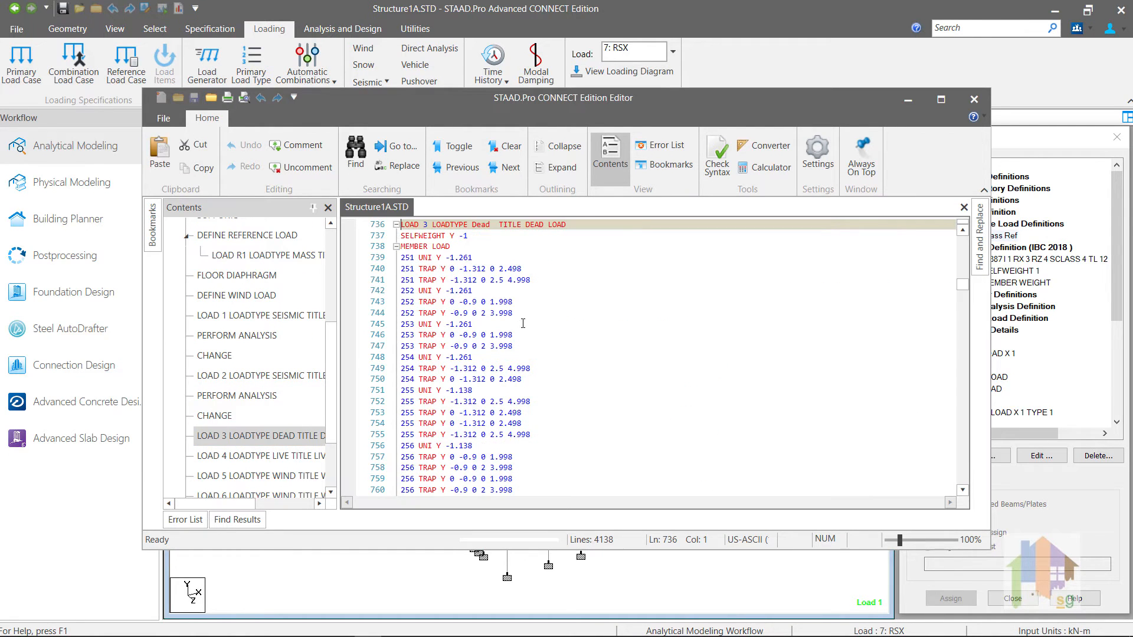
left_click_drag(526, 268, 401, 236)
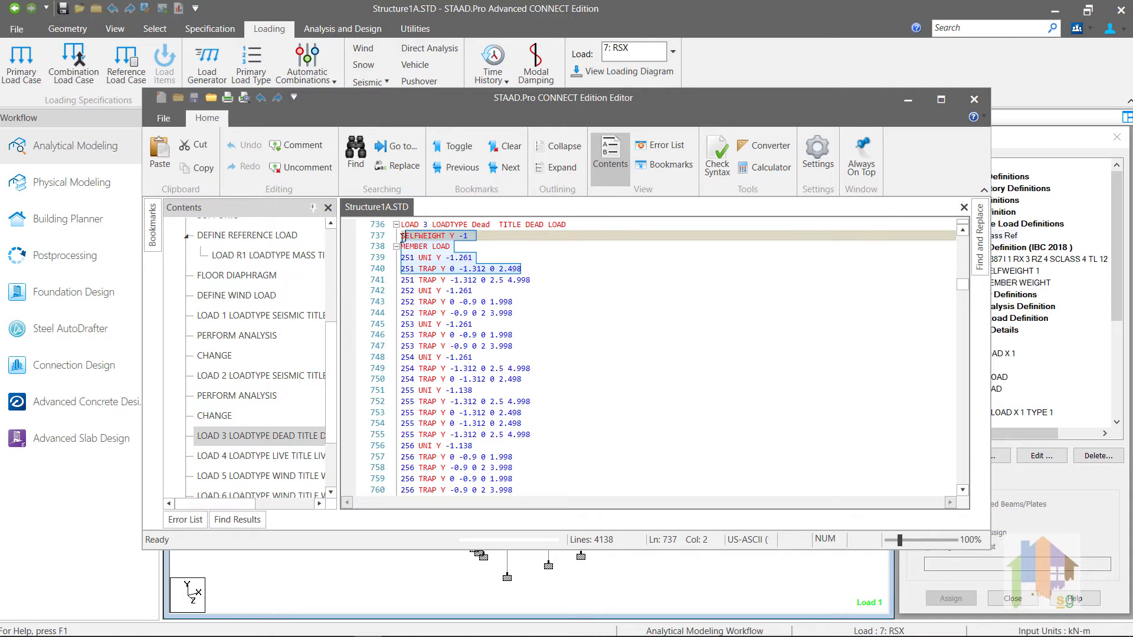
left_click(265, 255)
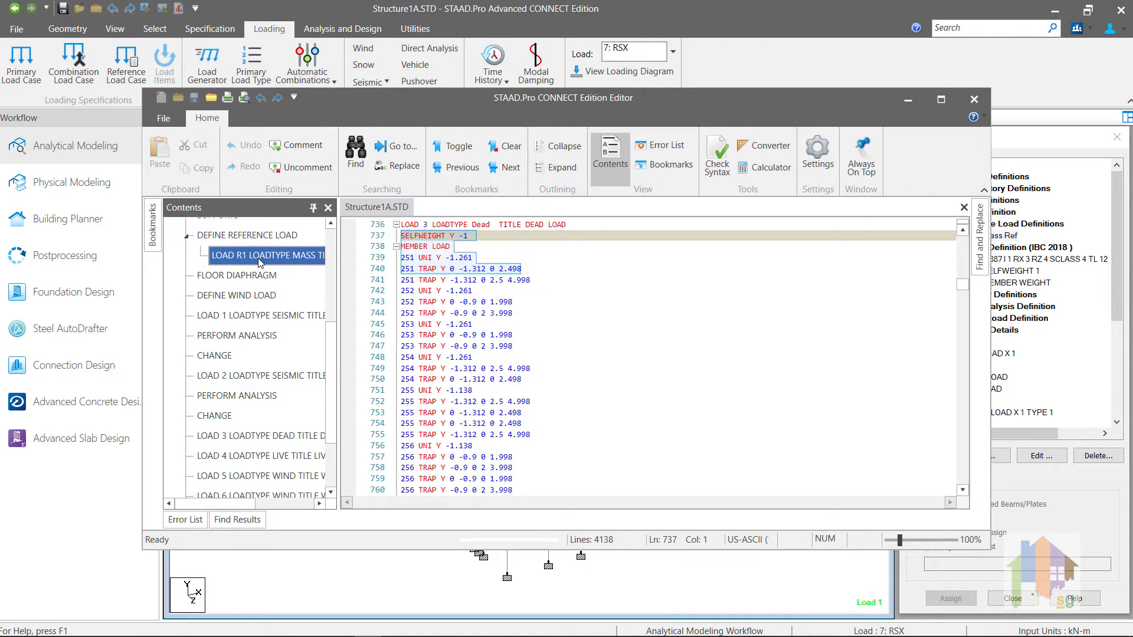
key("Return")
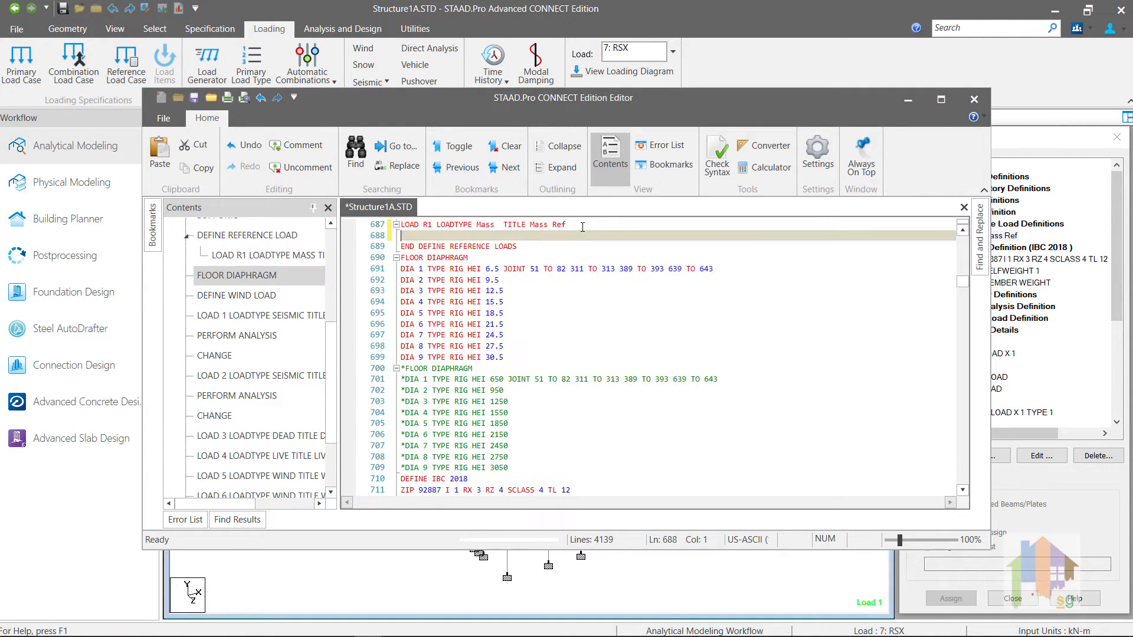
type("SELFWEIGHT Y -1 MEMBER LOAD 251 UNI Y -1.261 251 TRAP Y 0 -1.312 0 2.498")
key("ctrl+s")
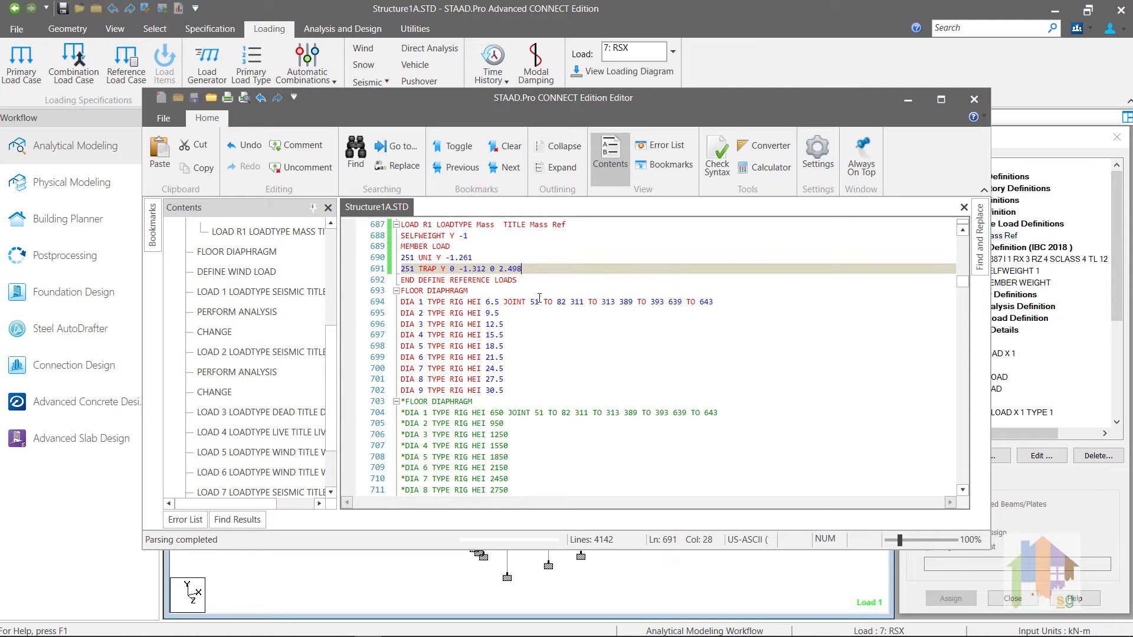
Step: Paste two more copies and change the first copy's uniform, trapezoidal and self-weight directions to X
type("SELFWEIGHT Y -1 MEMBER LOAD 251 UNI Y -1.261 251 TRAP Y 0 -1.312 0 2.498")
type("SELFWEIGHT Y -1 MEMBER LOAD 251 UNI Y -1.261 251 TRAP Y 0 -1.312 0 2.498")
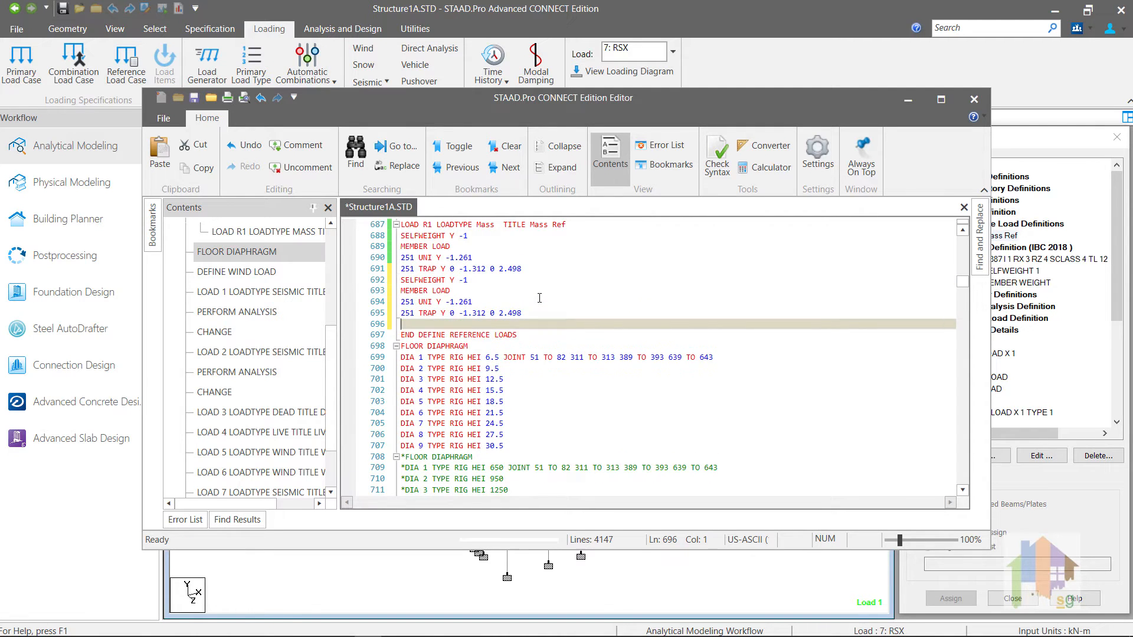
double_click(439, 302)
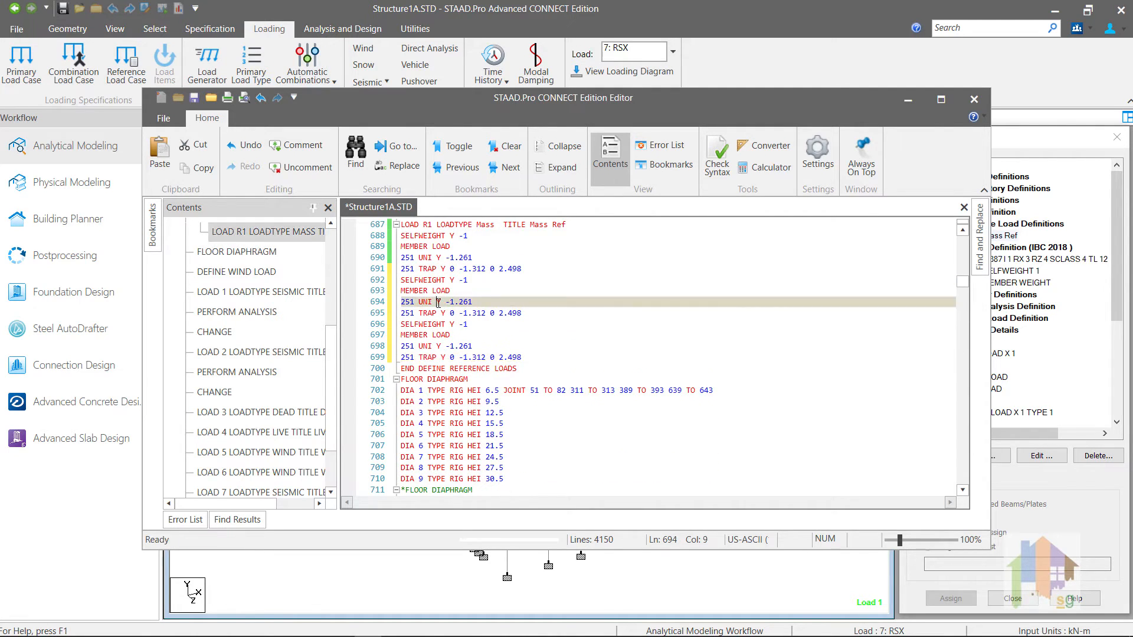
key("Caps_Lock")
type("X")
left_click_drag(445, 313, 437, 313)
type("X")
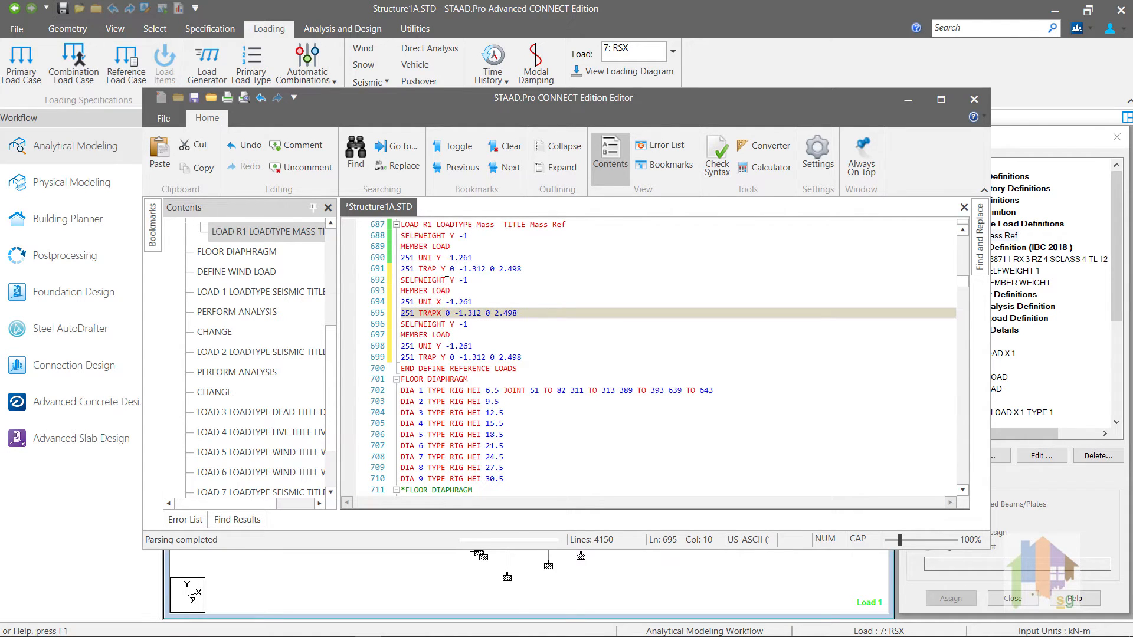
double_click(452, 280)
type("X")
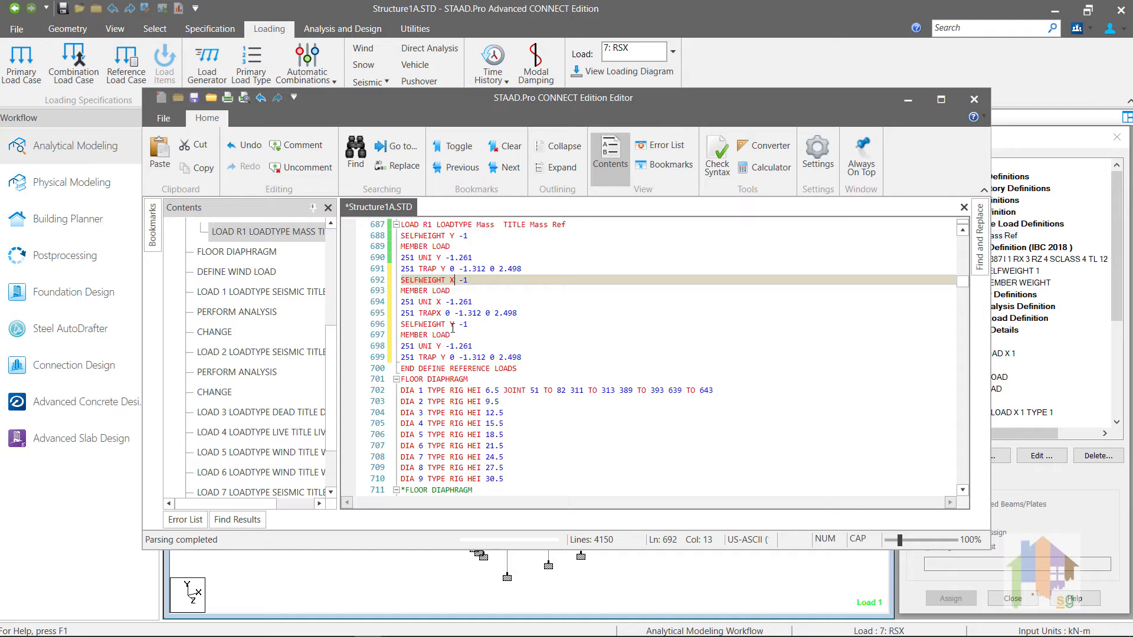
Step: Change the second copy's self-weight, uniform and trapezoidal directions to Z, then save and close the editor
double_click(452, 324)
type("Z")
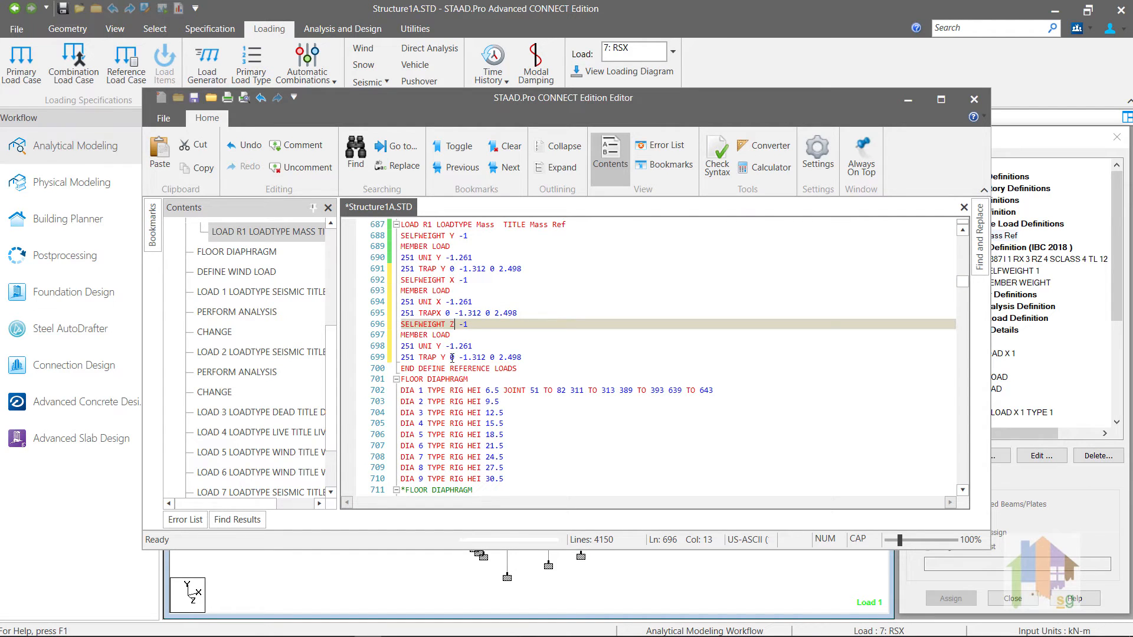
double_click(438, 346)
type("Z")
double_click(444, 357)
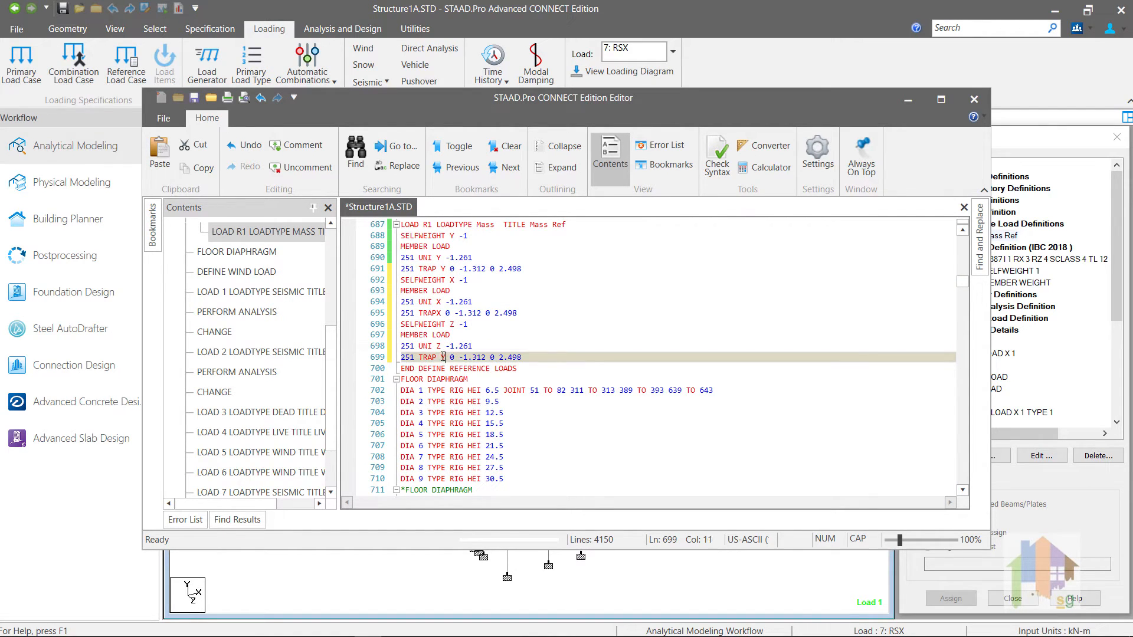
type("Z")
key("ctrl+s")
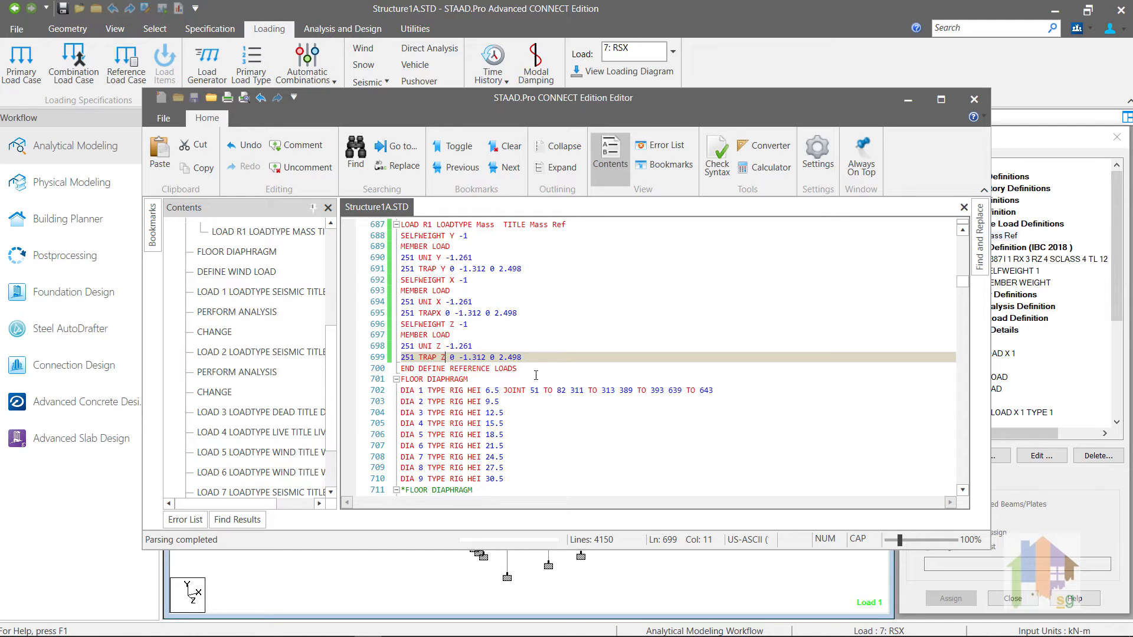
left_click(974, 99)
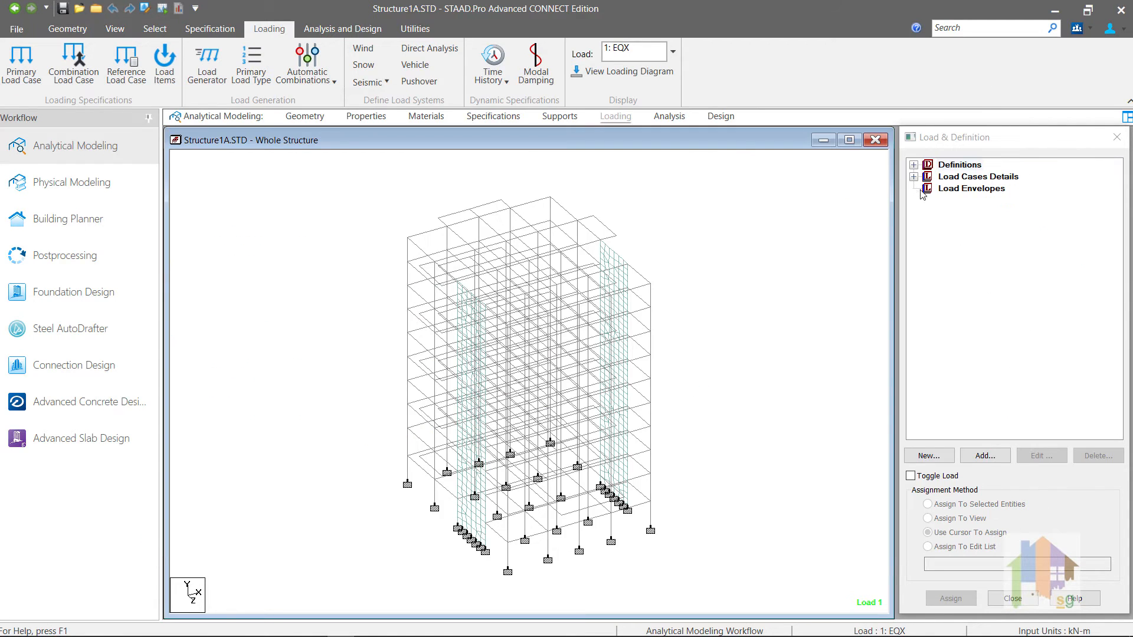
Step: Expand R1 under Reference Load Definitions and display SELFWEIGHT Y -1, X -1 and Z -1
left_click(913, 165)
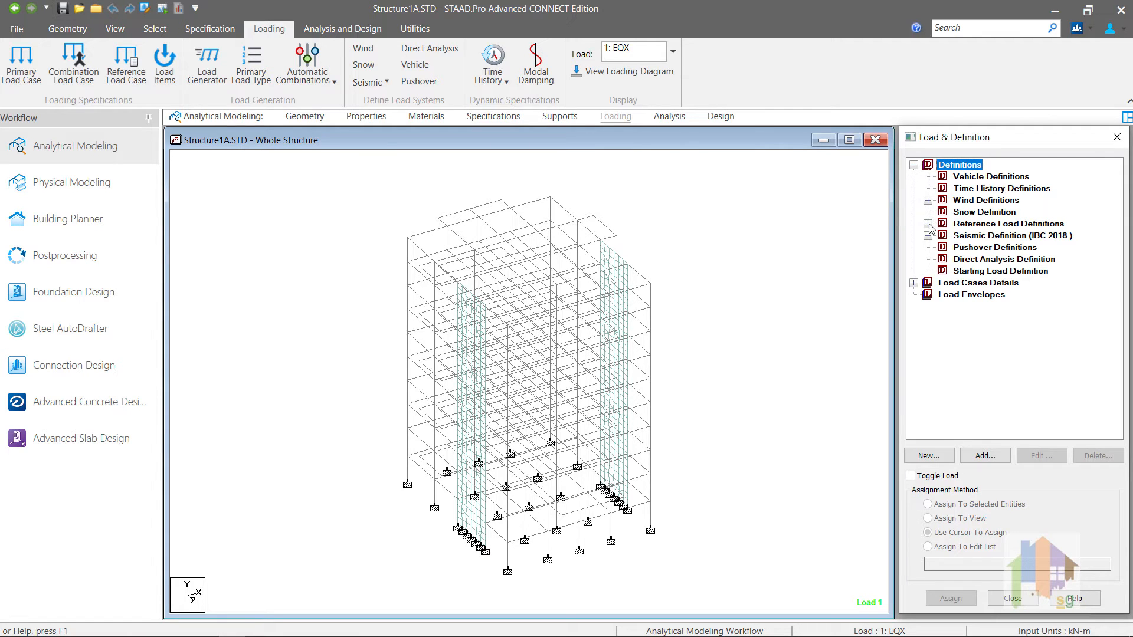
left_click(927, 223)
left_click(943, 235)
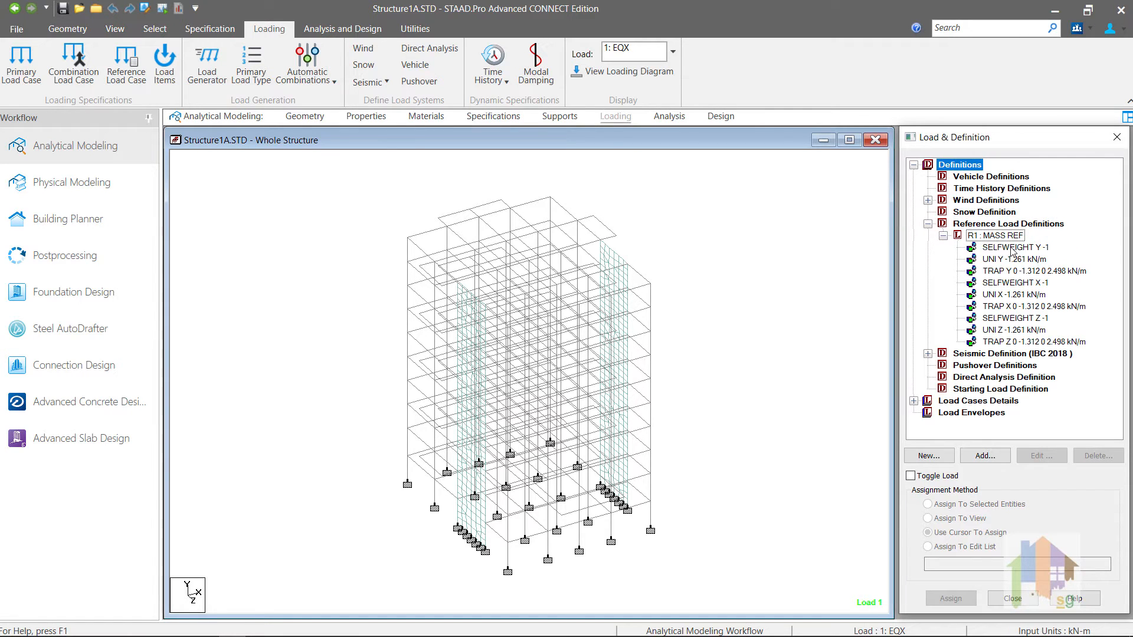
left_click(1012, 248)
left_click(1013, 284)
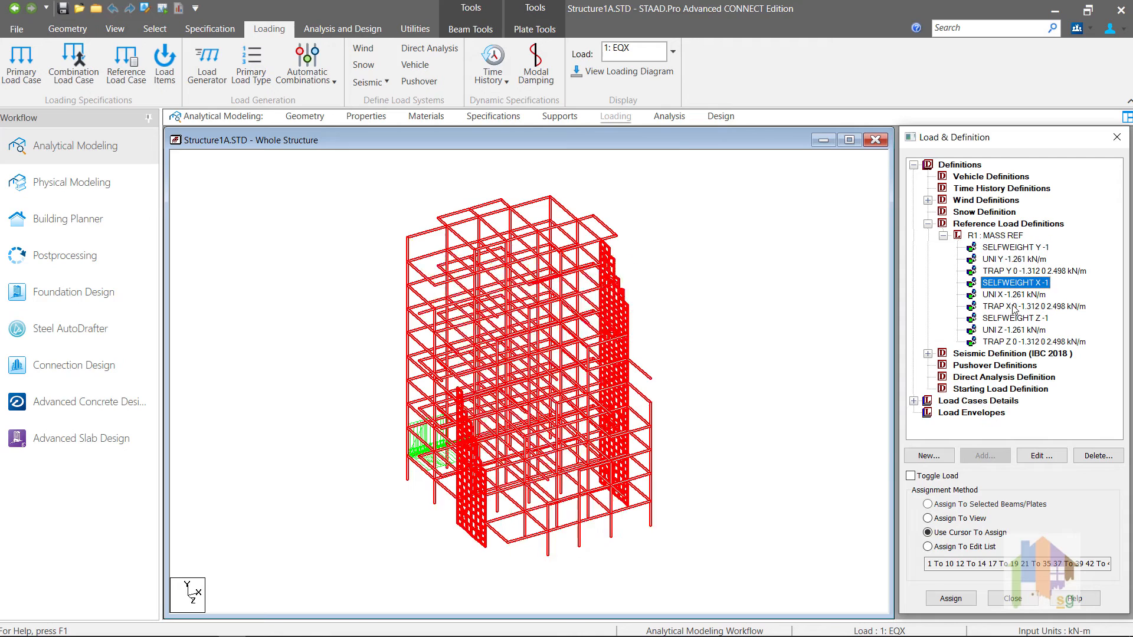
left_click(1013, 318)
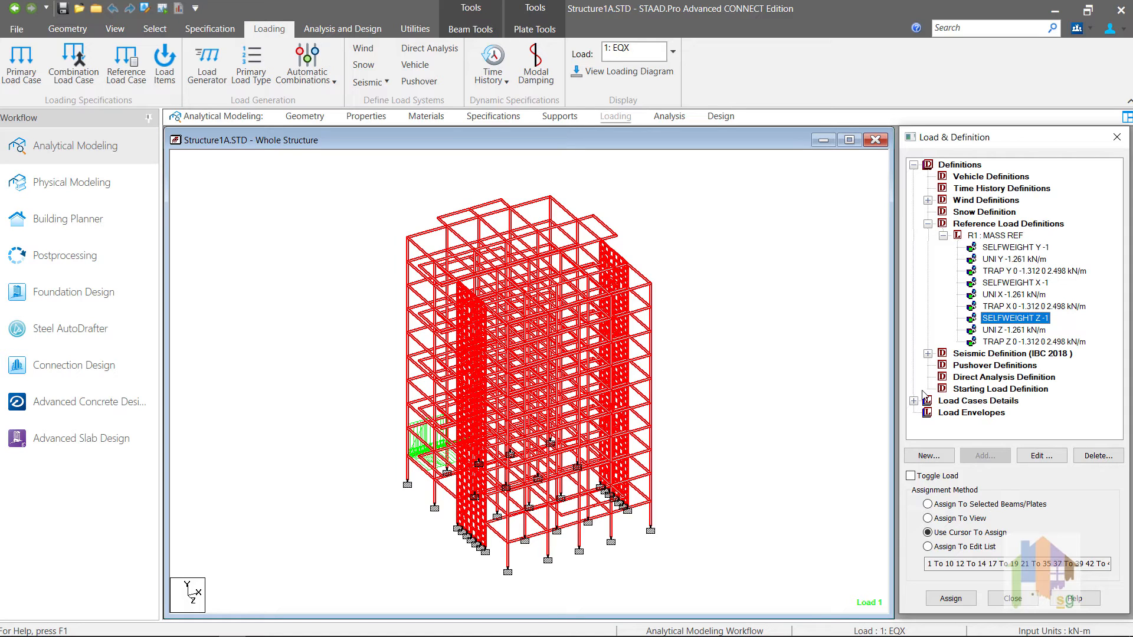
Step: Expand the IBC 2018 Seismic Definition, select its ZIP line and expand Load Cases Details
left_click(927, 354)
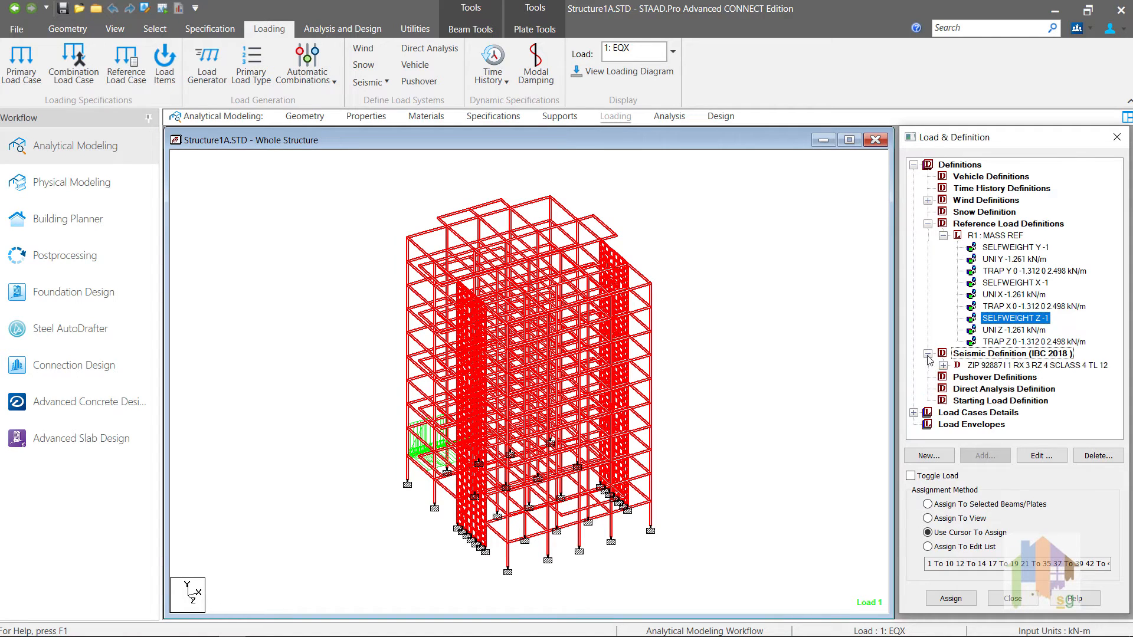
left_click(994, 365)
left_click(914, 412)
Step: Expand load cases 8: RSZ, 3: DEAD LOAD, 4: LIVE LOAD and 7: RSX to review their loads
left_click(927, 412)
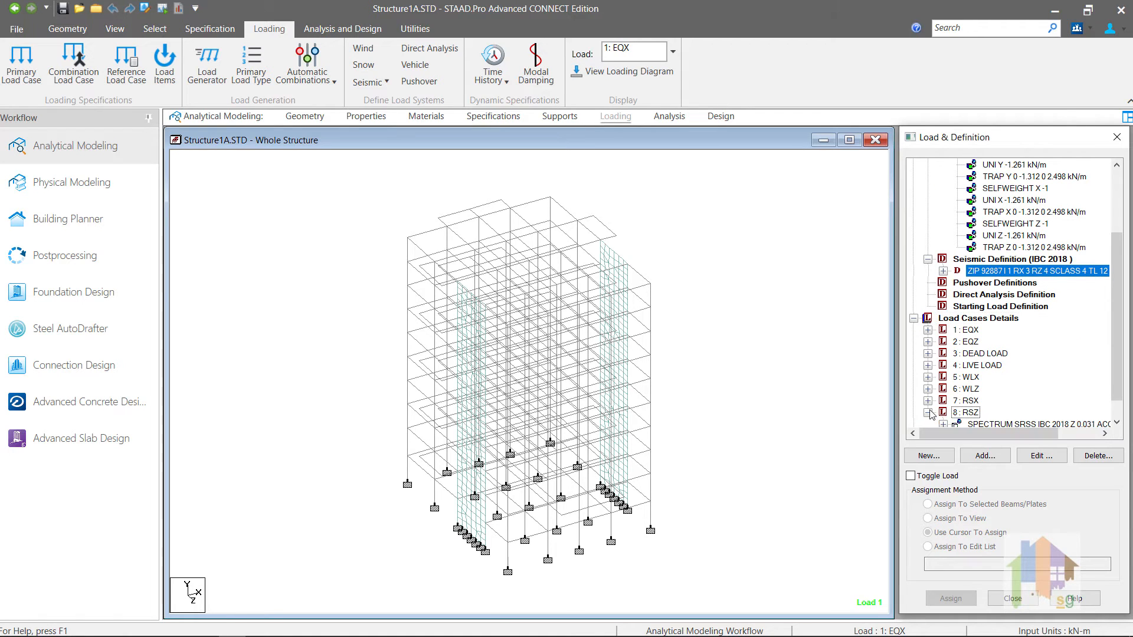
left_click(972, 424)
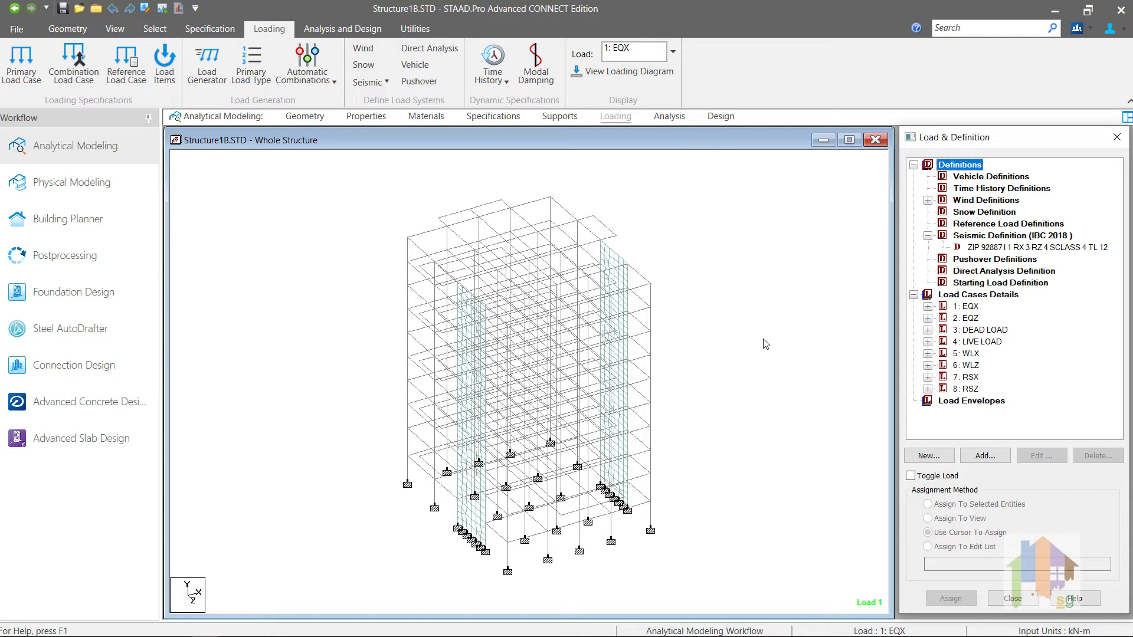
left_click(927, 329)
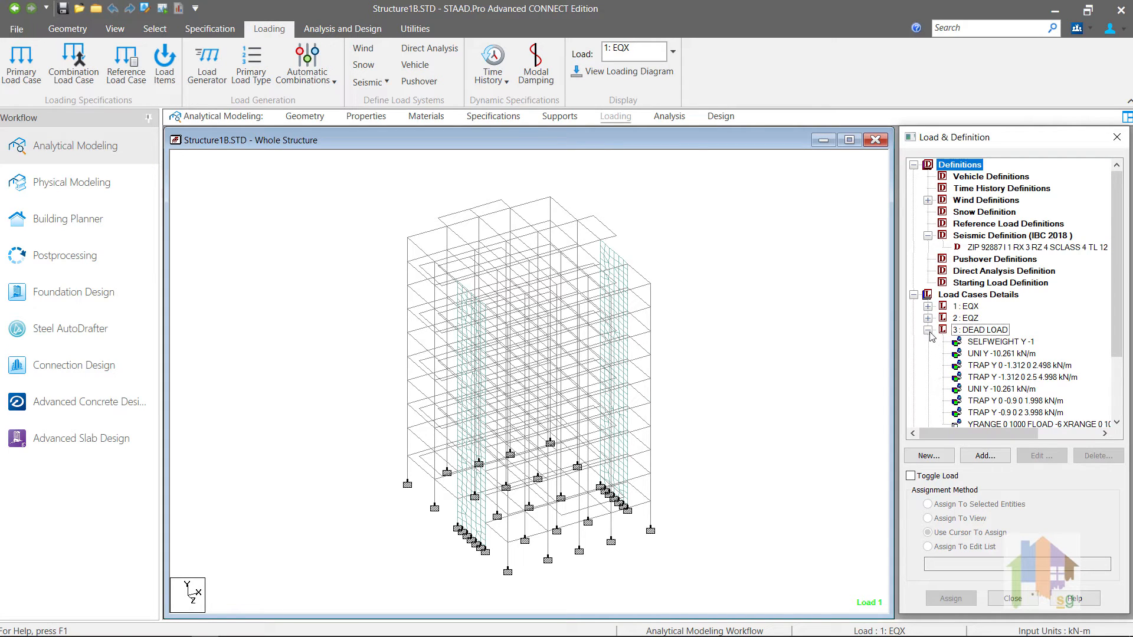
scroll(925, 369, "down", 2)
left_click(927, 377)
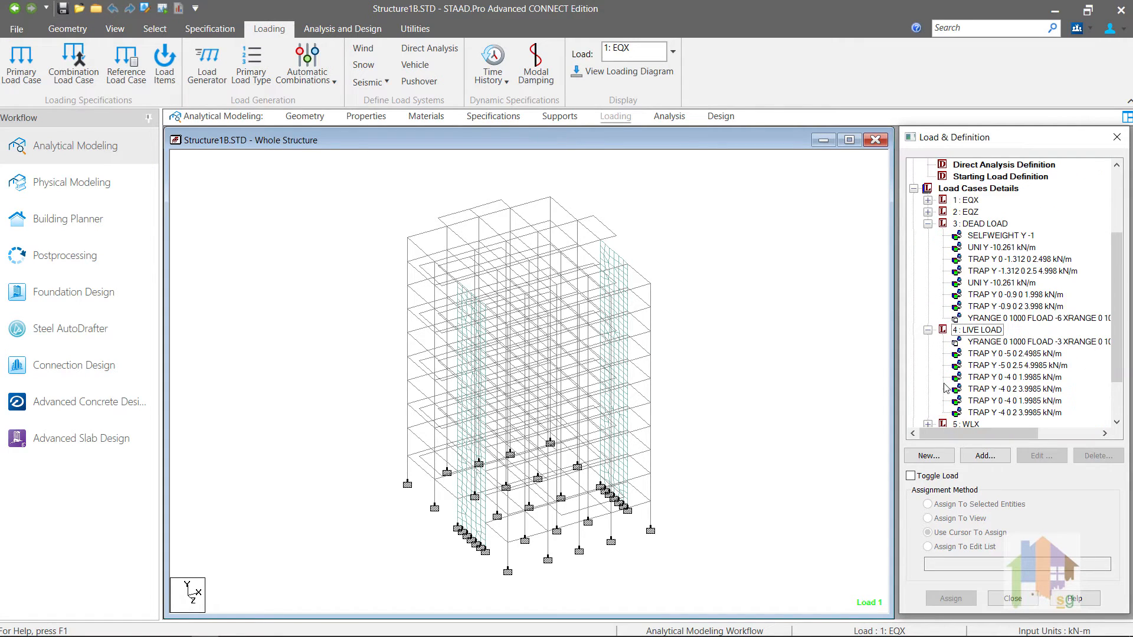
scroll(942, 389, "down", 3)
left_click(927, 389)
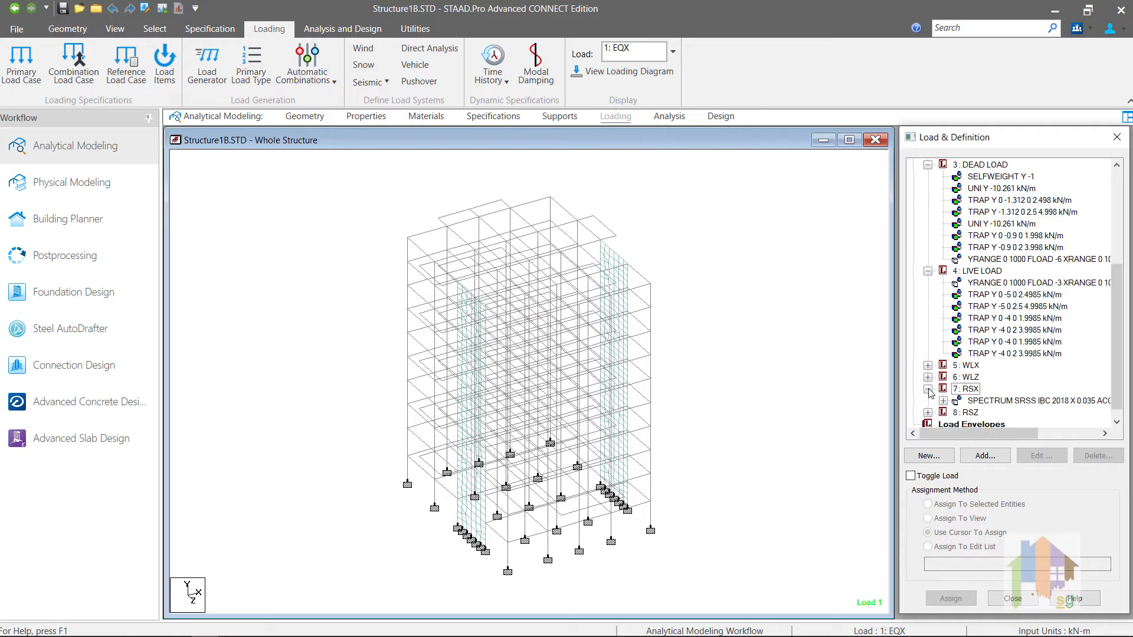
scroll(927, 389, "down", 1)
left_click(927, 401)
scroll(929, 402, "down", 1)
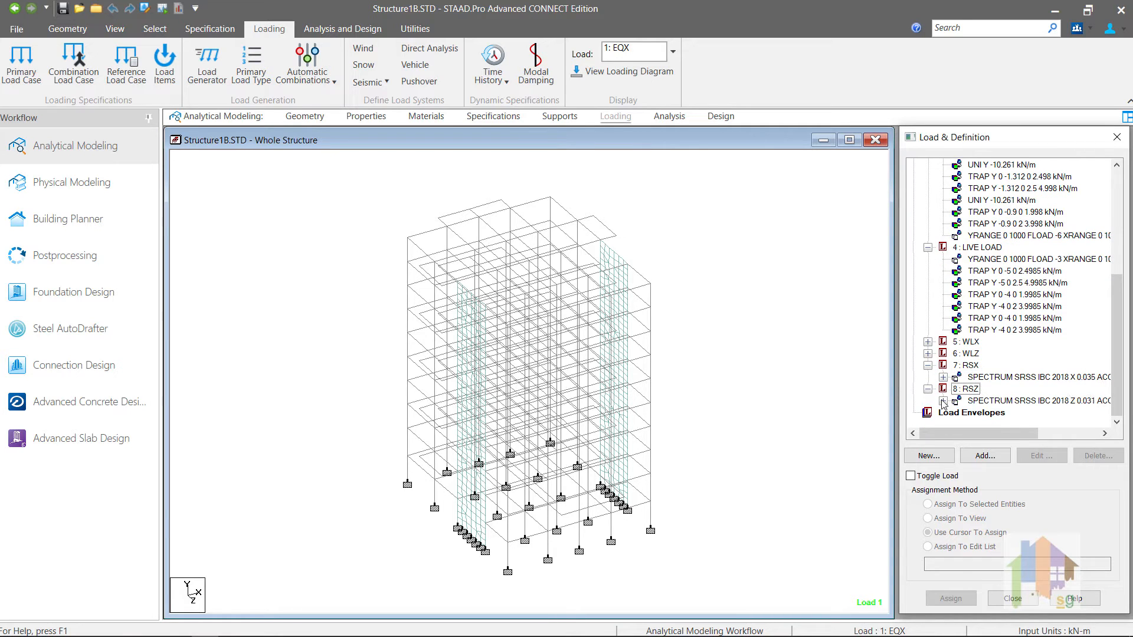
Step: Scroll back up and select the seismic definition's ZIP line
scroll(945, 401, "up", 1)
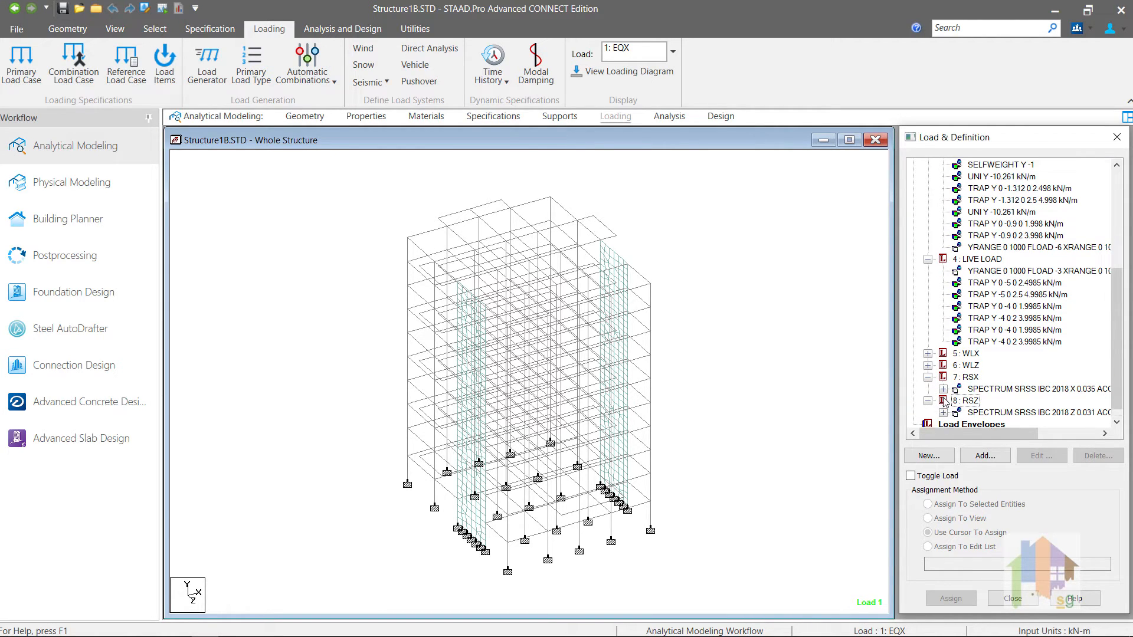
scroll(945, 401, "up", 5)
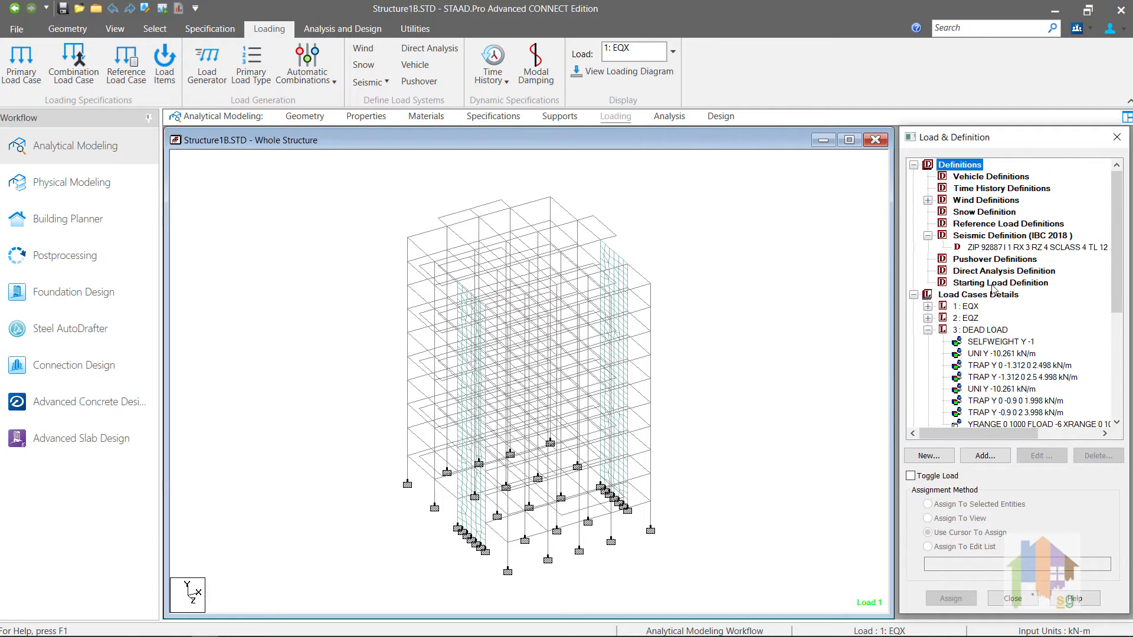
left_click(997, 248)
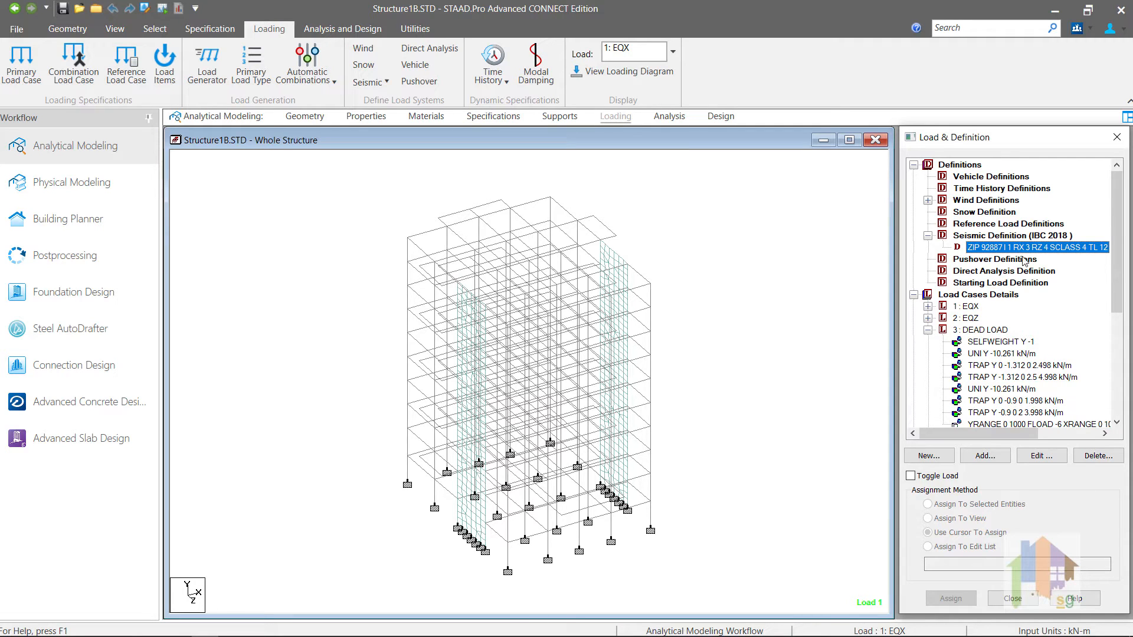
scroll(984, 399, "down", 5)
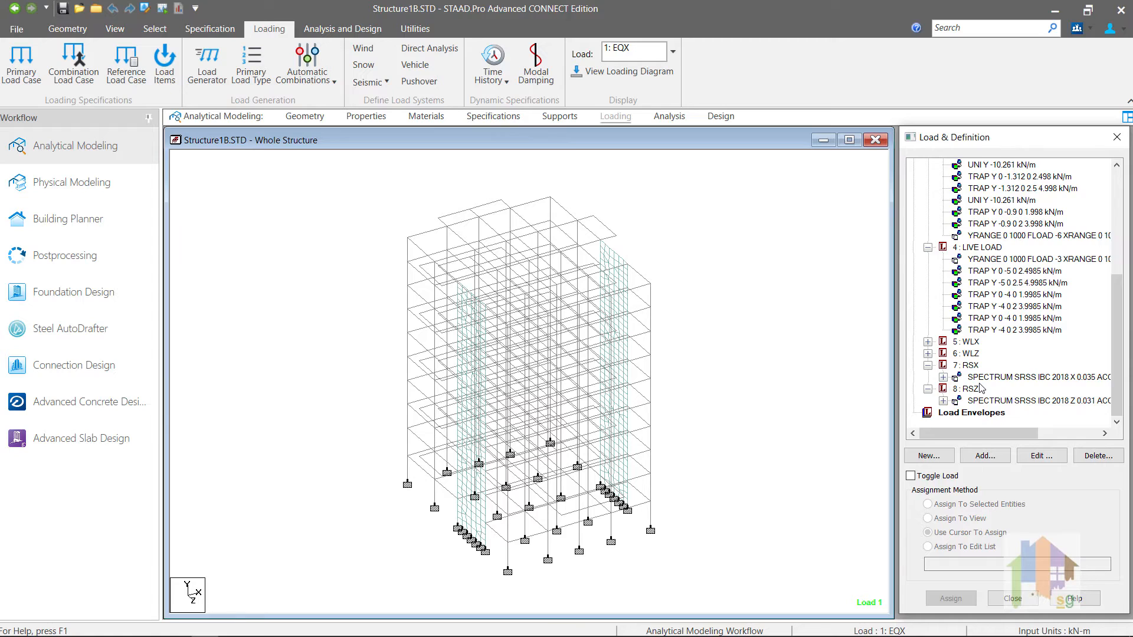
scroll(980, 388, "up", 5)
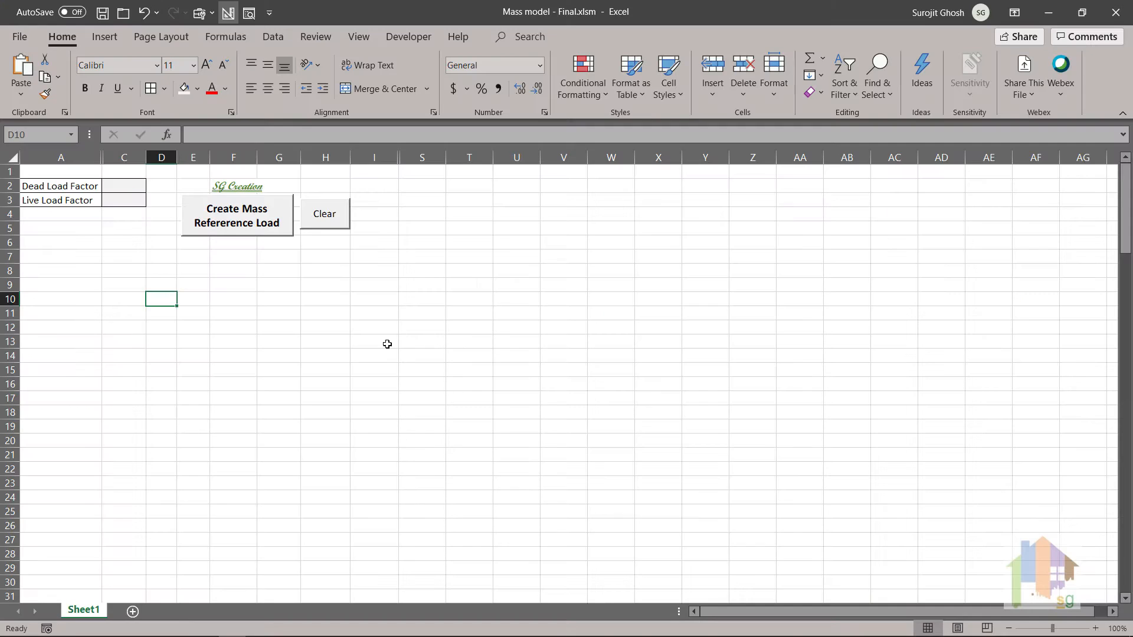
Step: Bring the Mass model - Final.xlsm workbook forward and restore it to full screen
left_click(381, 341)
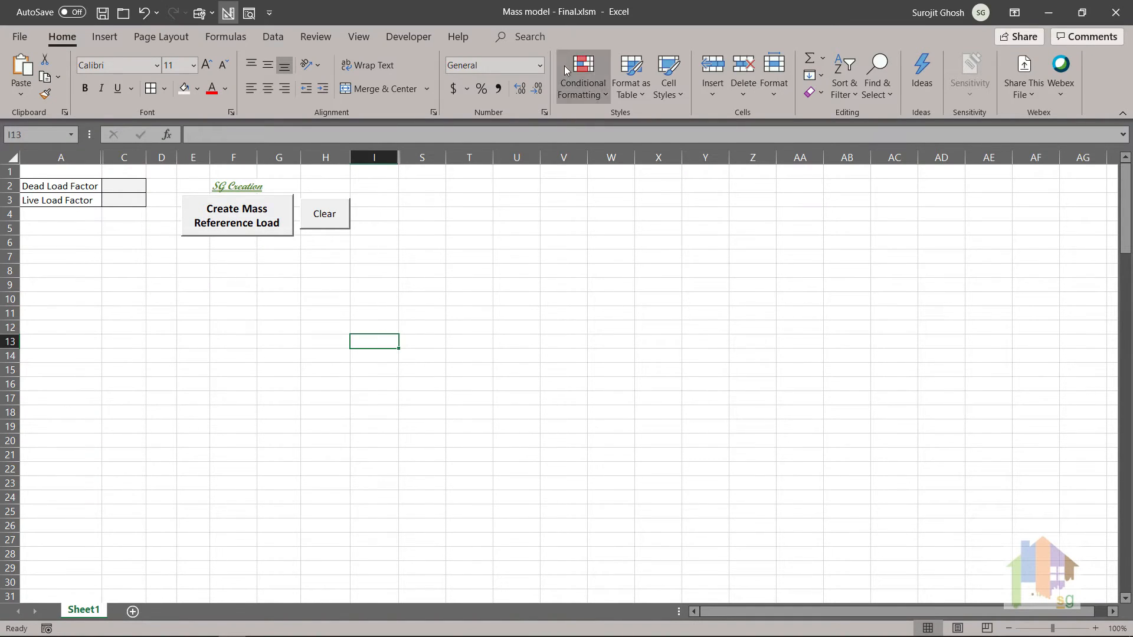
left_click_drag(626, 13, 489, 62)
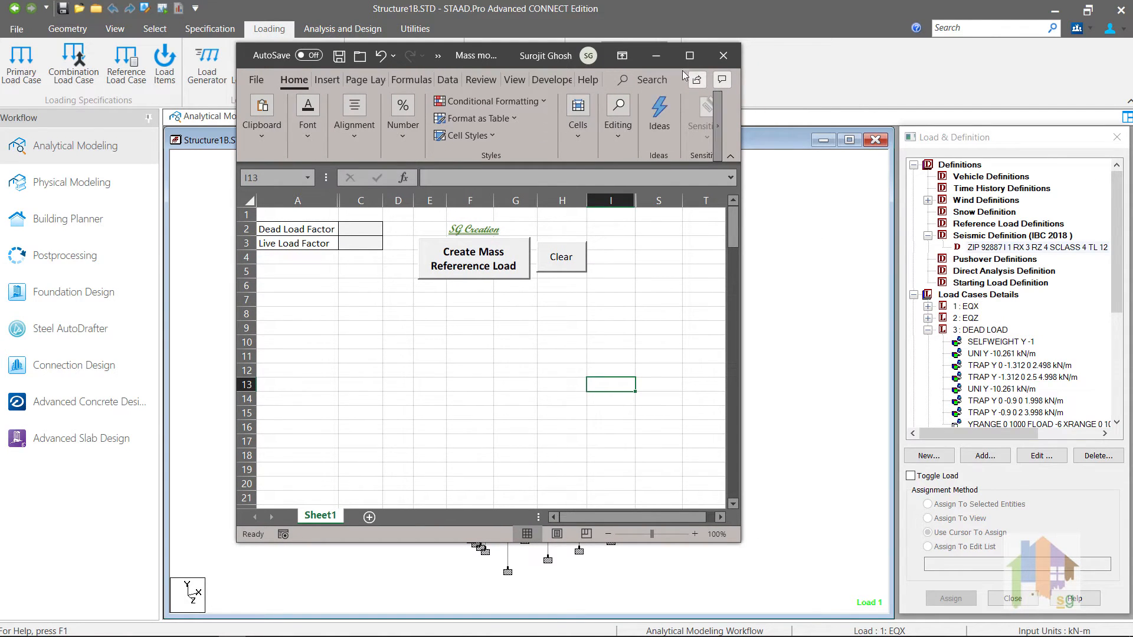
left_click(689, 56)
Step: Set Dead Load Factor and Live Load Factor to 1, then run Create Mass Reference Load and confirm success
left_click(123, 186)
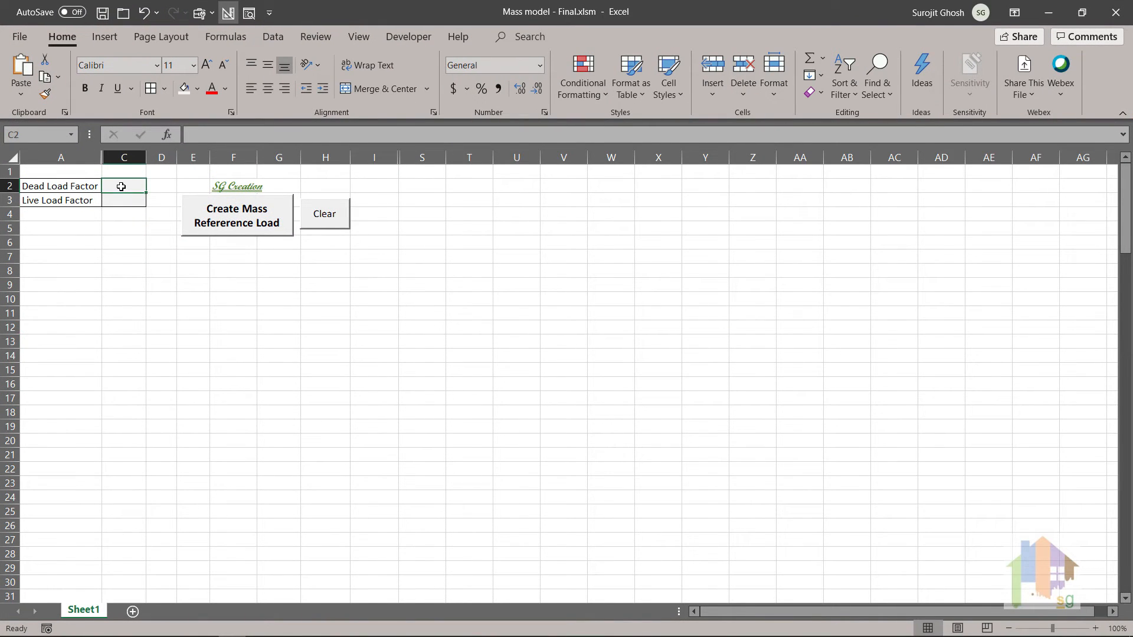
type("1")
key("Return")
type("1")
left_click(167, 299)
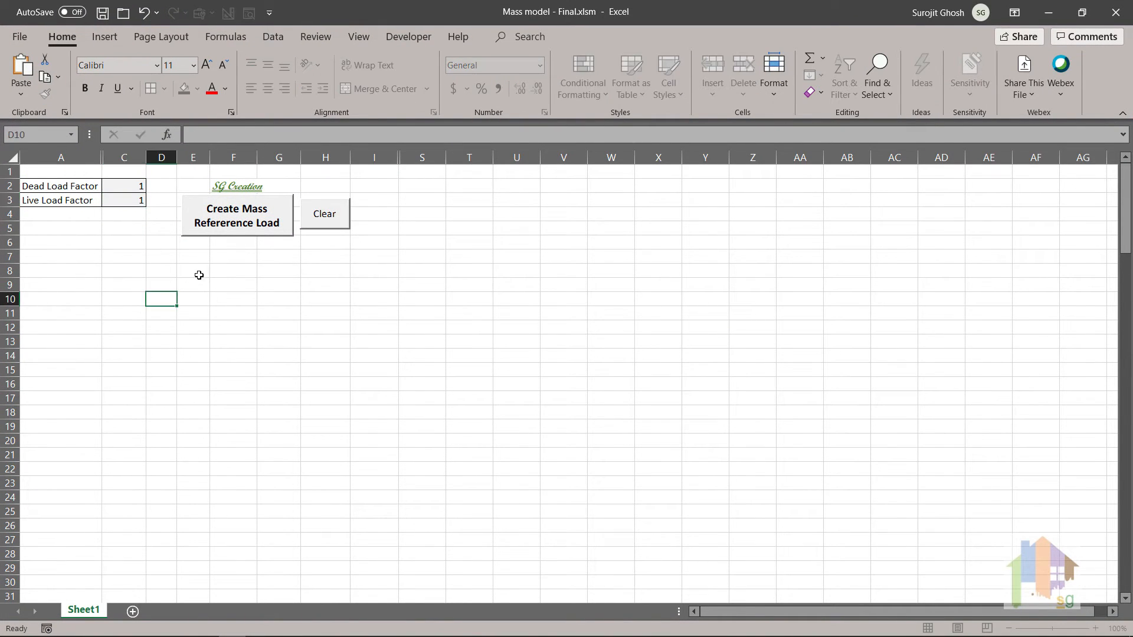
left_click(233, 224)
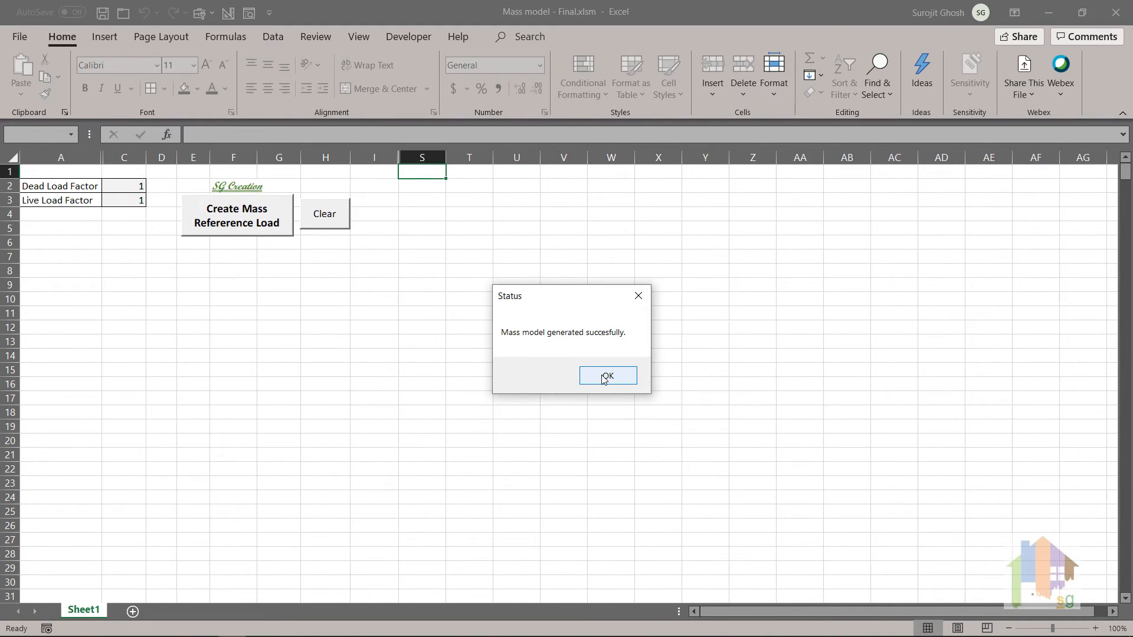
left_click(606, 375)
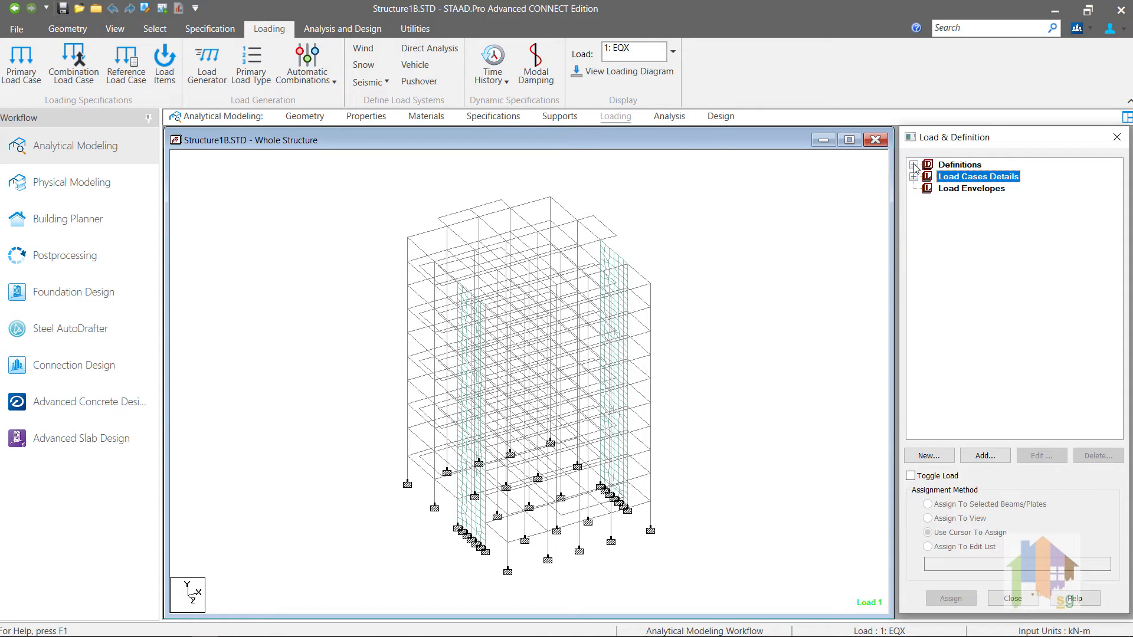
Step: Expand R1 : GENERATED MASS MODEL and display its SELFWEIGHT Y 1 loads on the frame
left_click(913, 165)
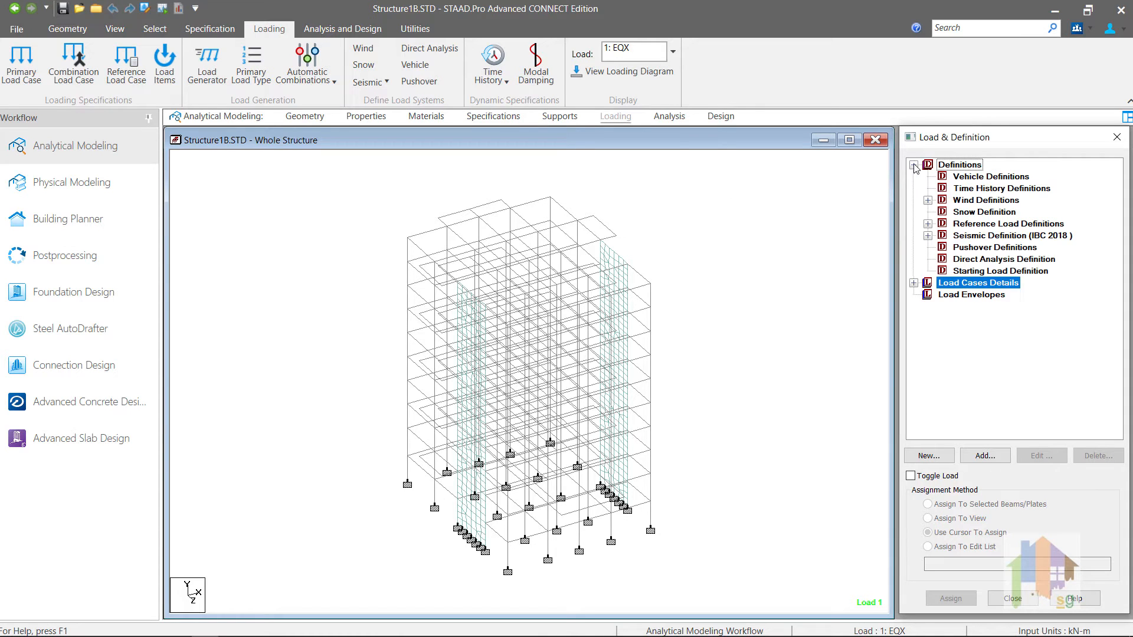
left_click(928, 224)
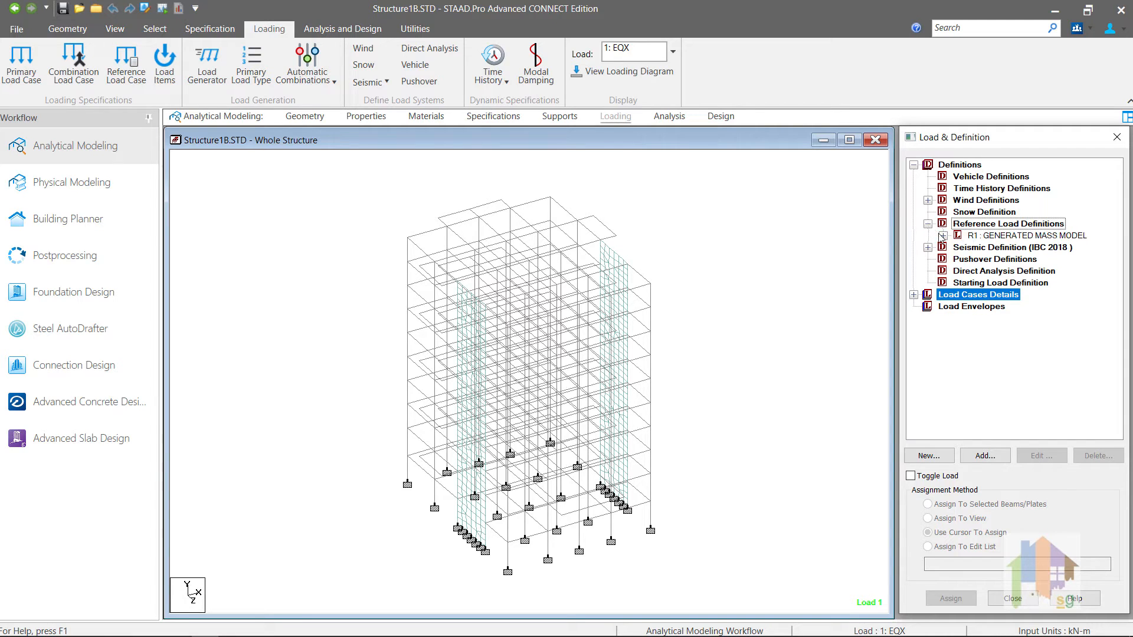
left_click(942, 236)
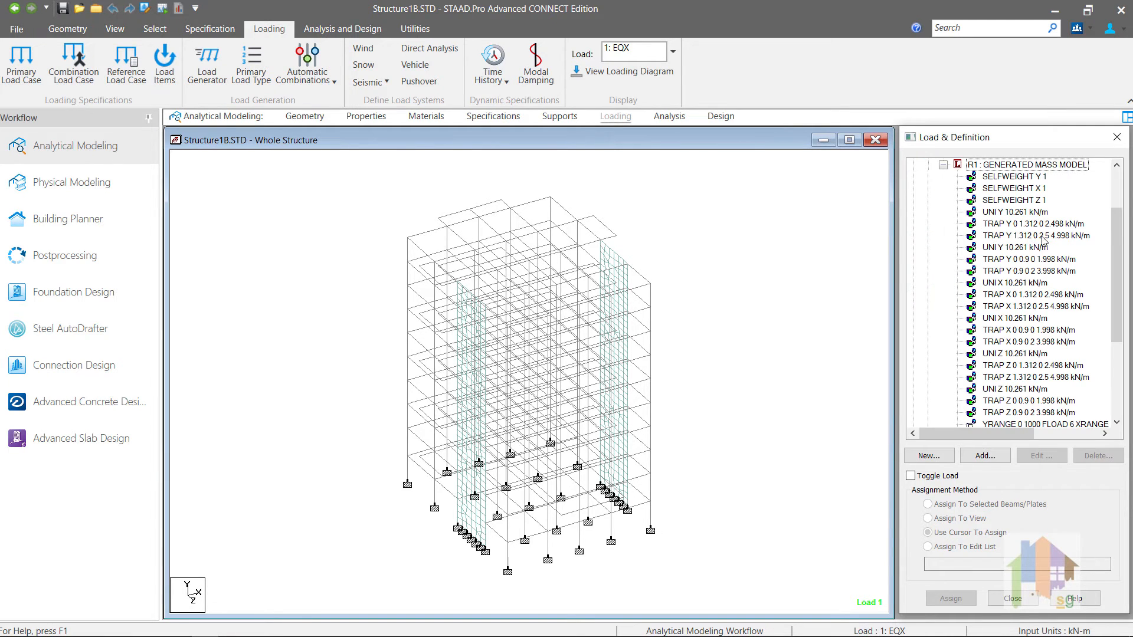
left_click_drag(1116, 246, 1128, 210)
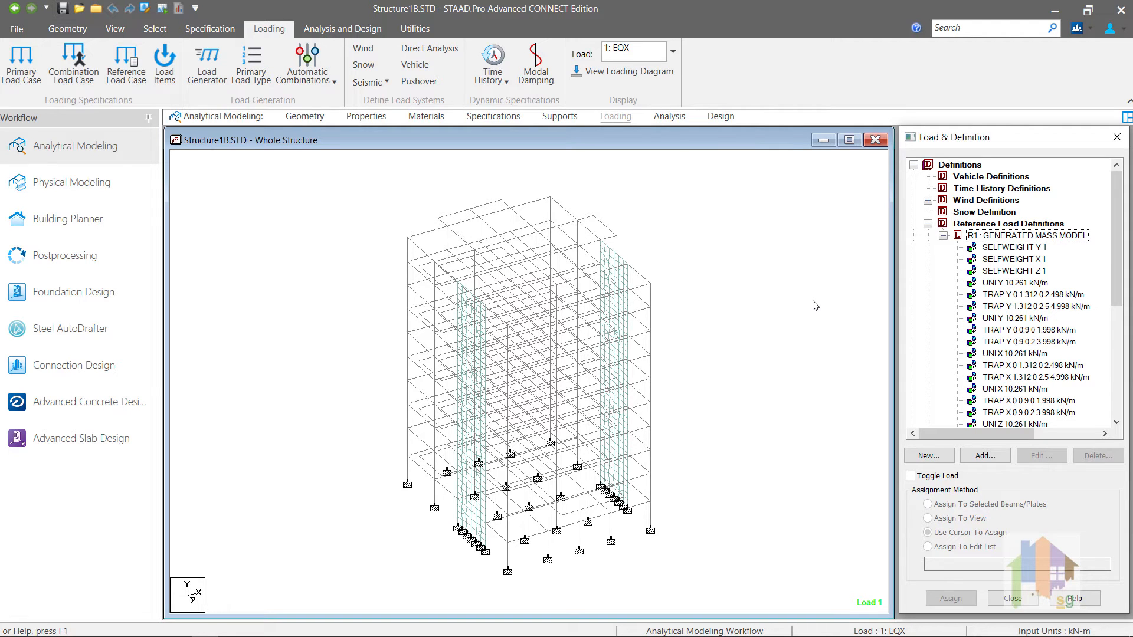
left_click(1007, 249)
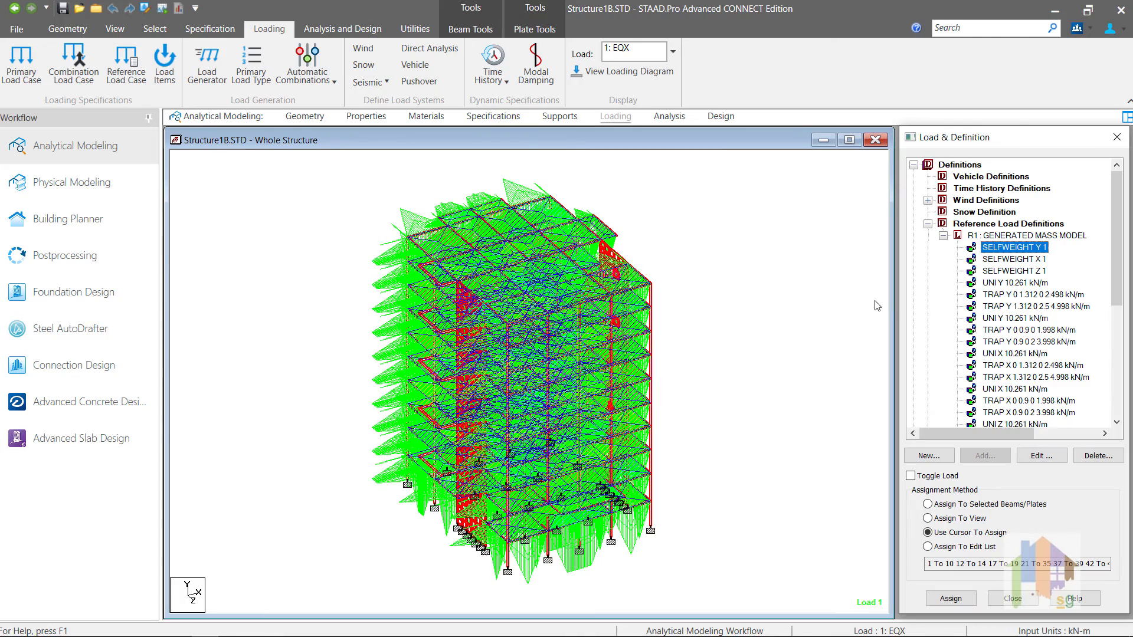
Step: Expand the seismic definition, Load Cases Details and 7: RSX, then re-expand Reference Load Definitions
left_click(928, 224)
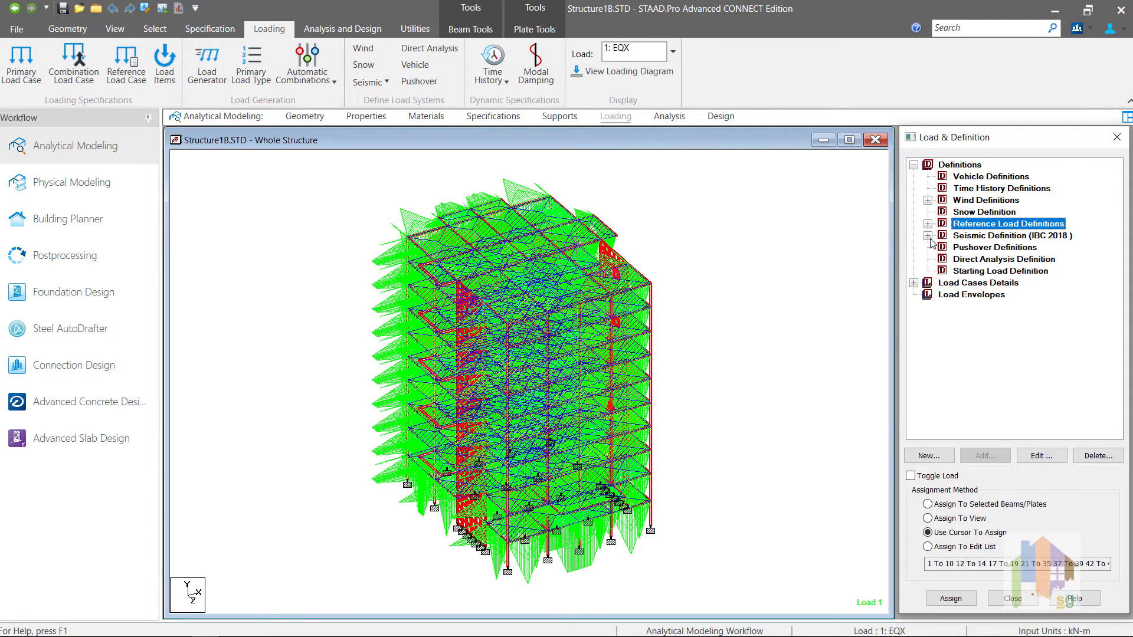
left_click(928, 235)
left_click(913, 294)
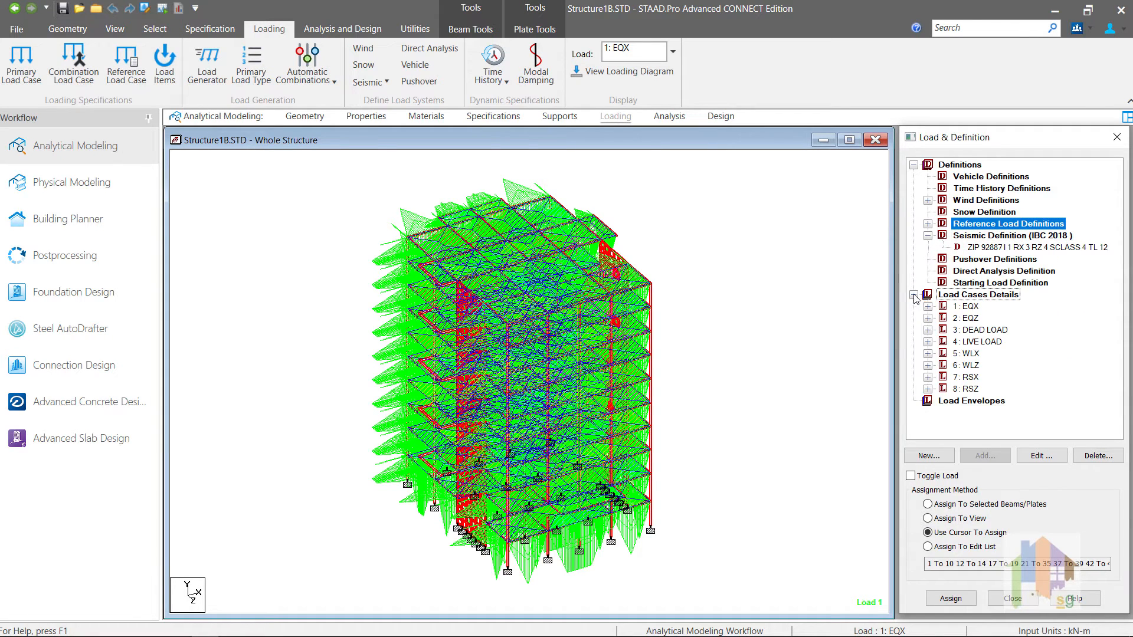
left_click(928, 377)
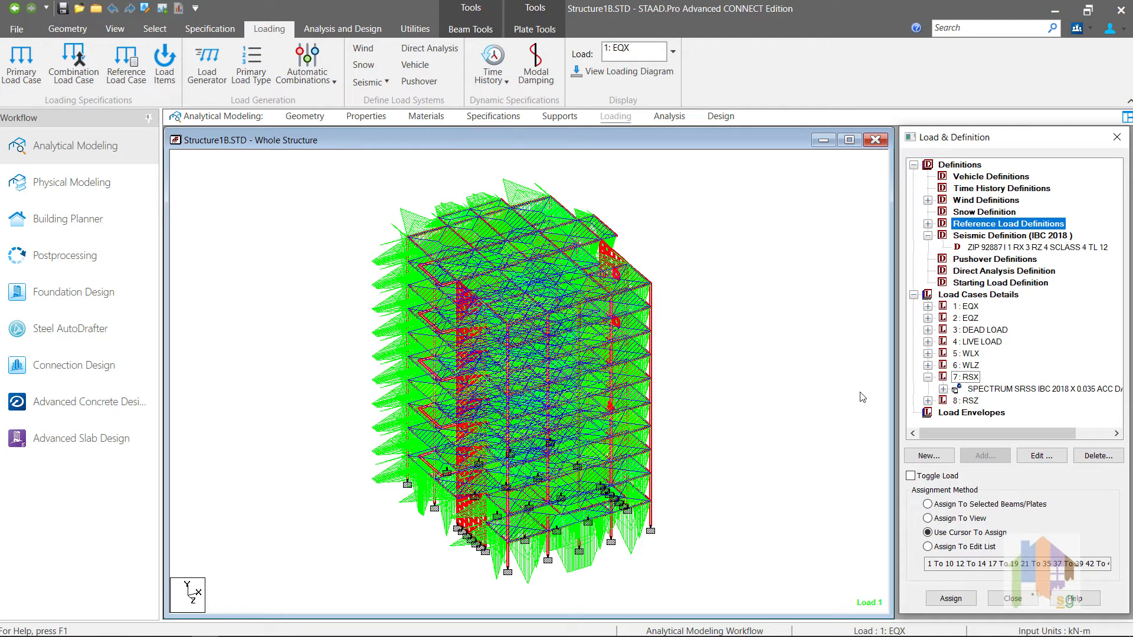
left_click(927, 224)
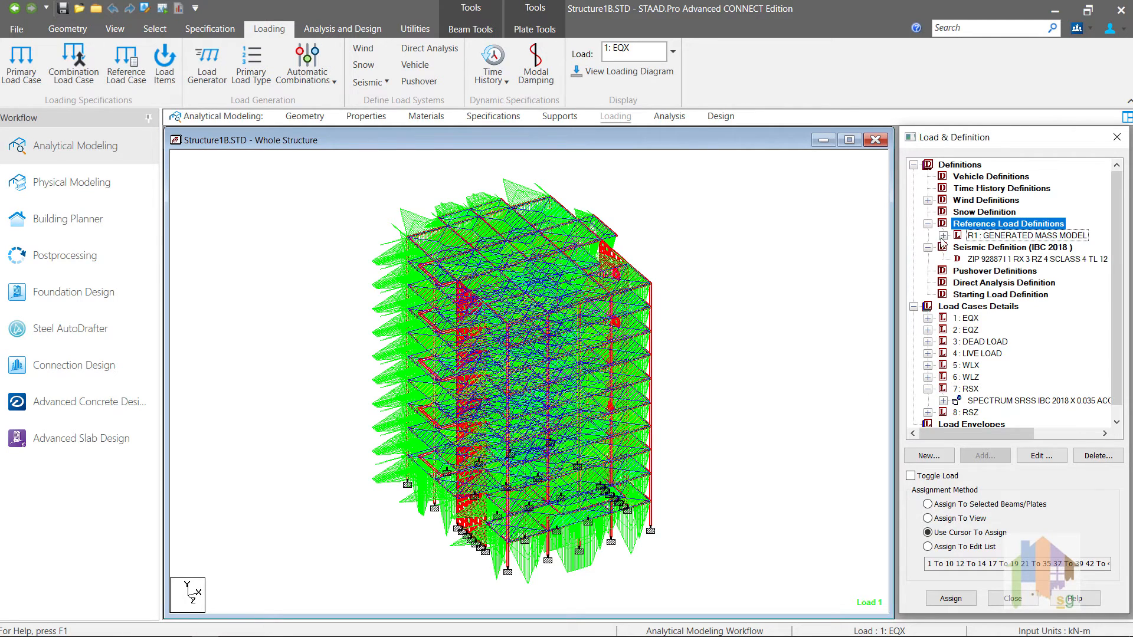